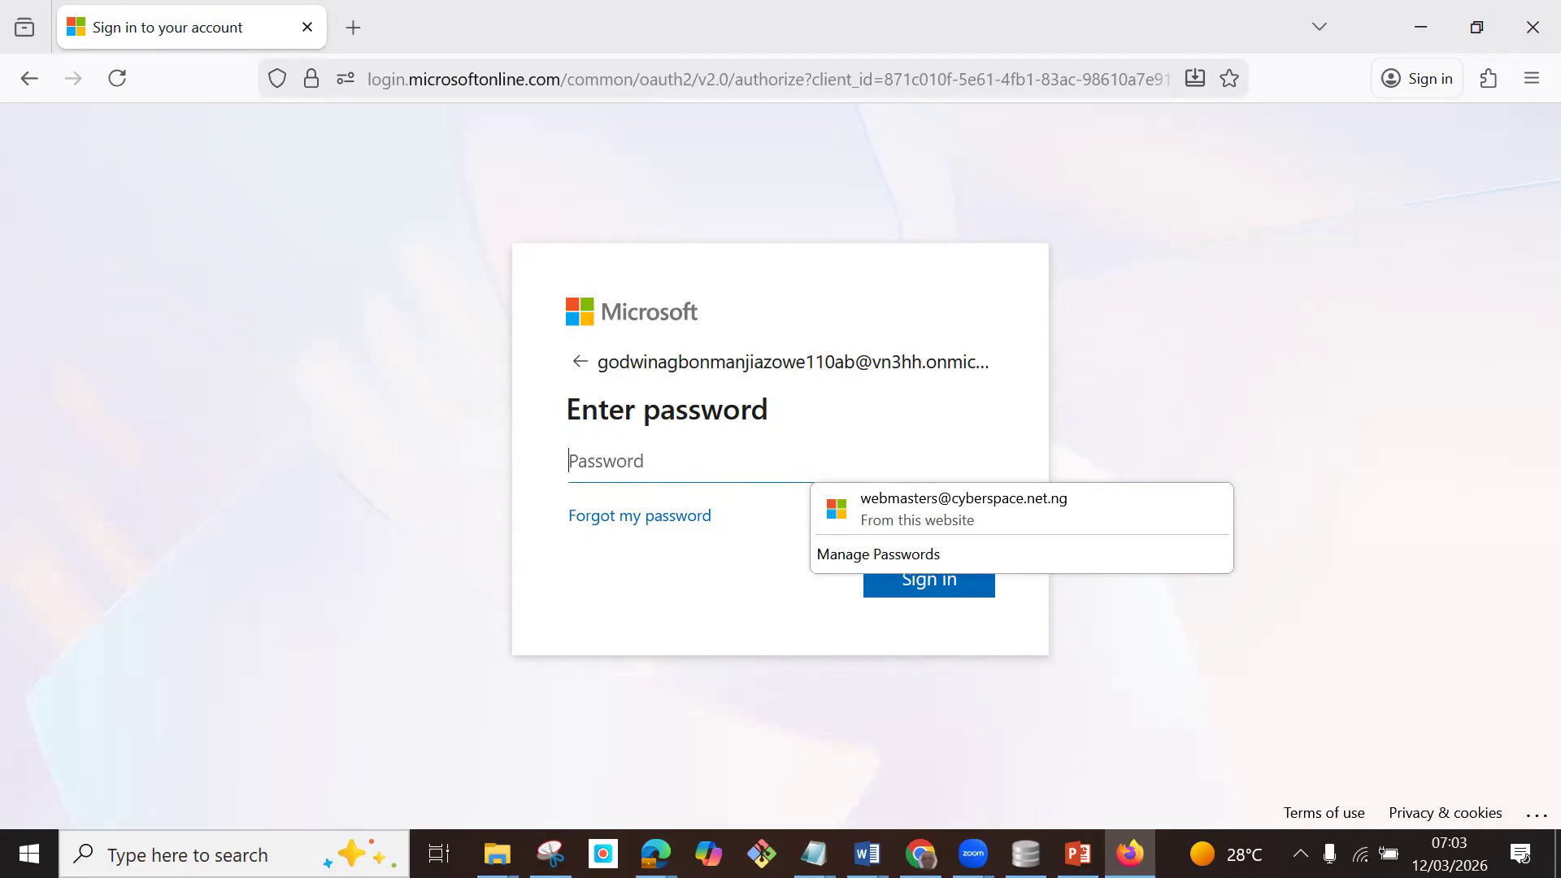
Sign in to the Microsoft account by entering the account password, and decline to stay signed in.
key("ctrl+v")
left_click(912, 578)
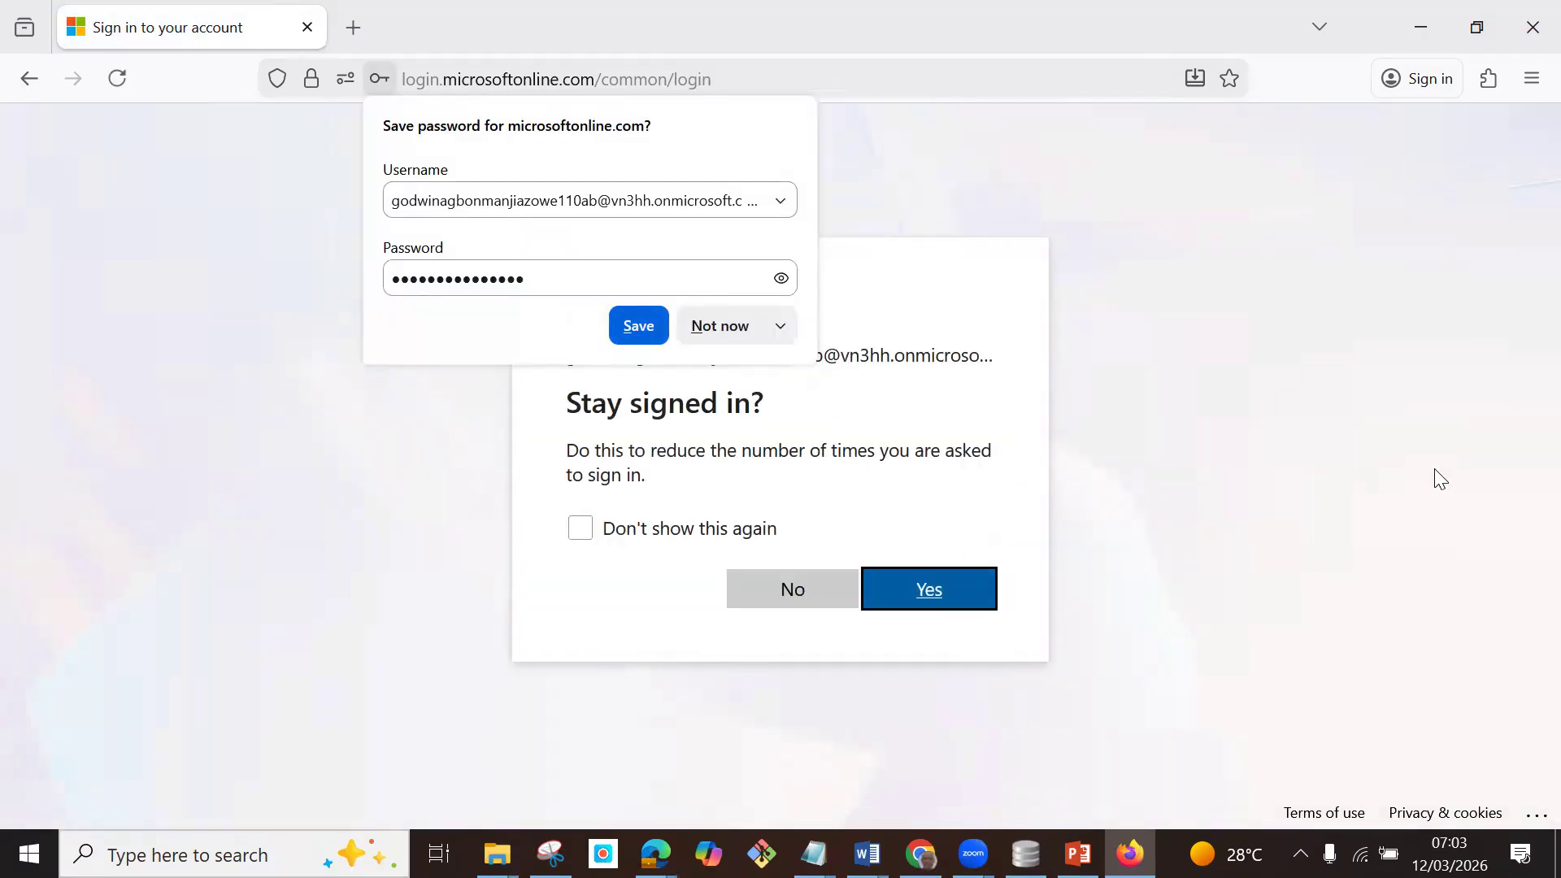
left_click(823, 592)
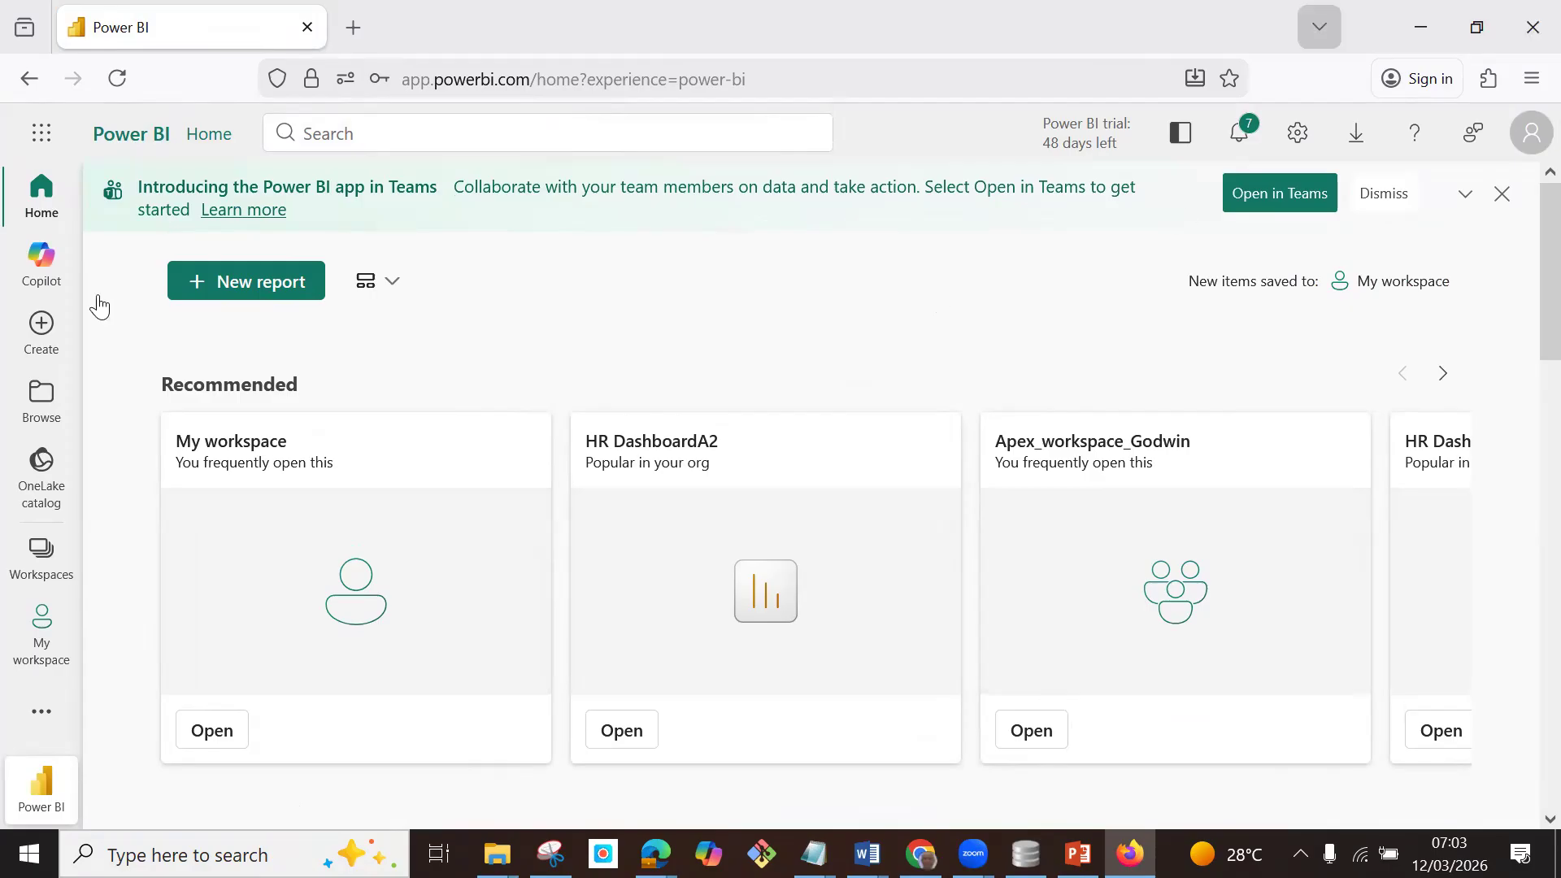
Switch from the Power BI experience to the Fabric experience.
left_click(37, 813)
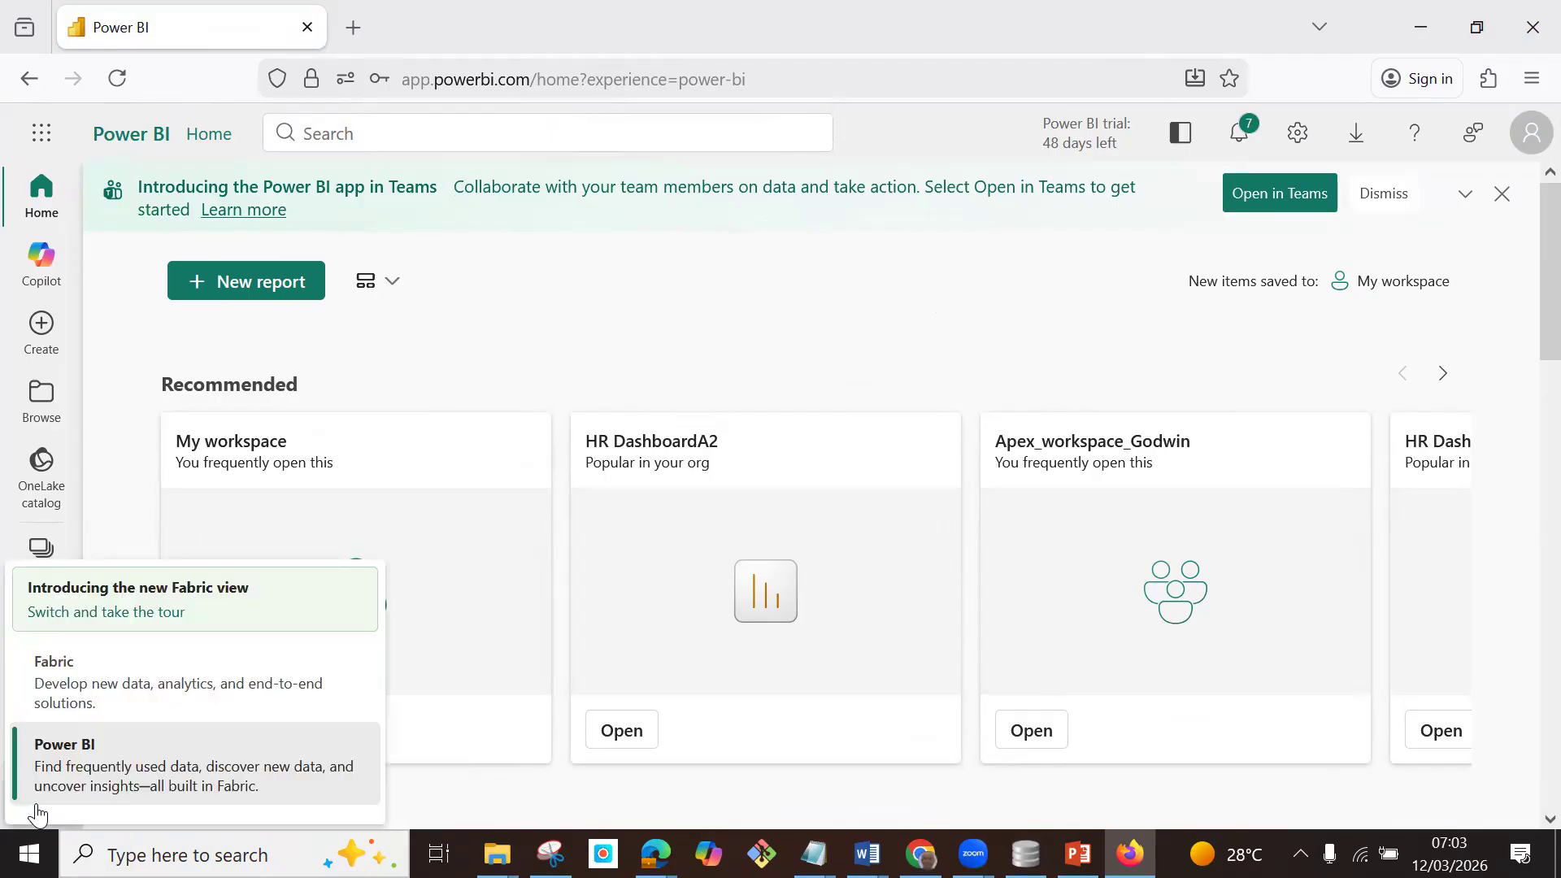
left_click(90, 681)
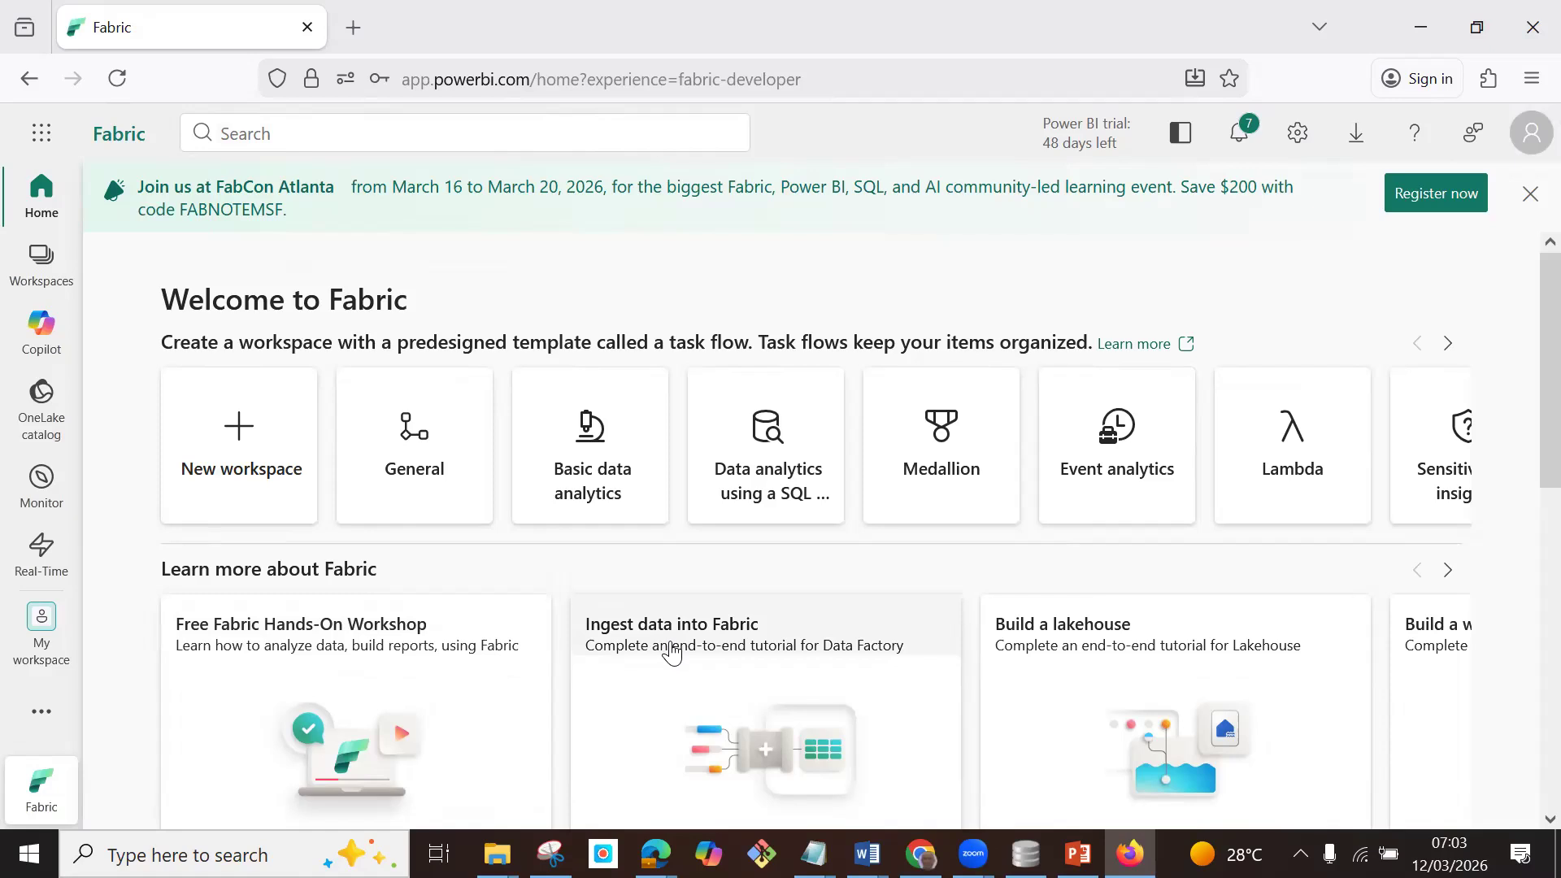
Create a new workspace named DemoFabricWKSP, keeping the default advanced settings.
left_click(41, 268)
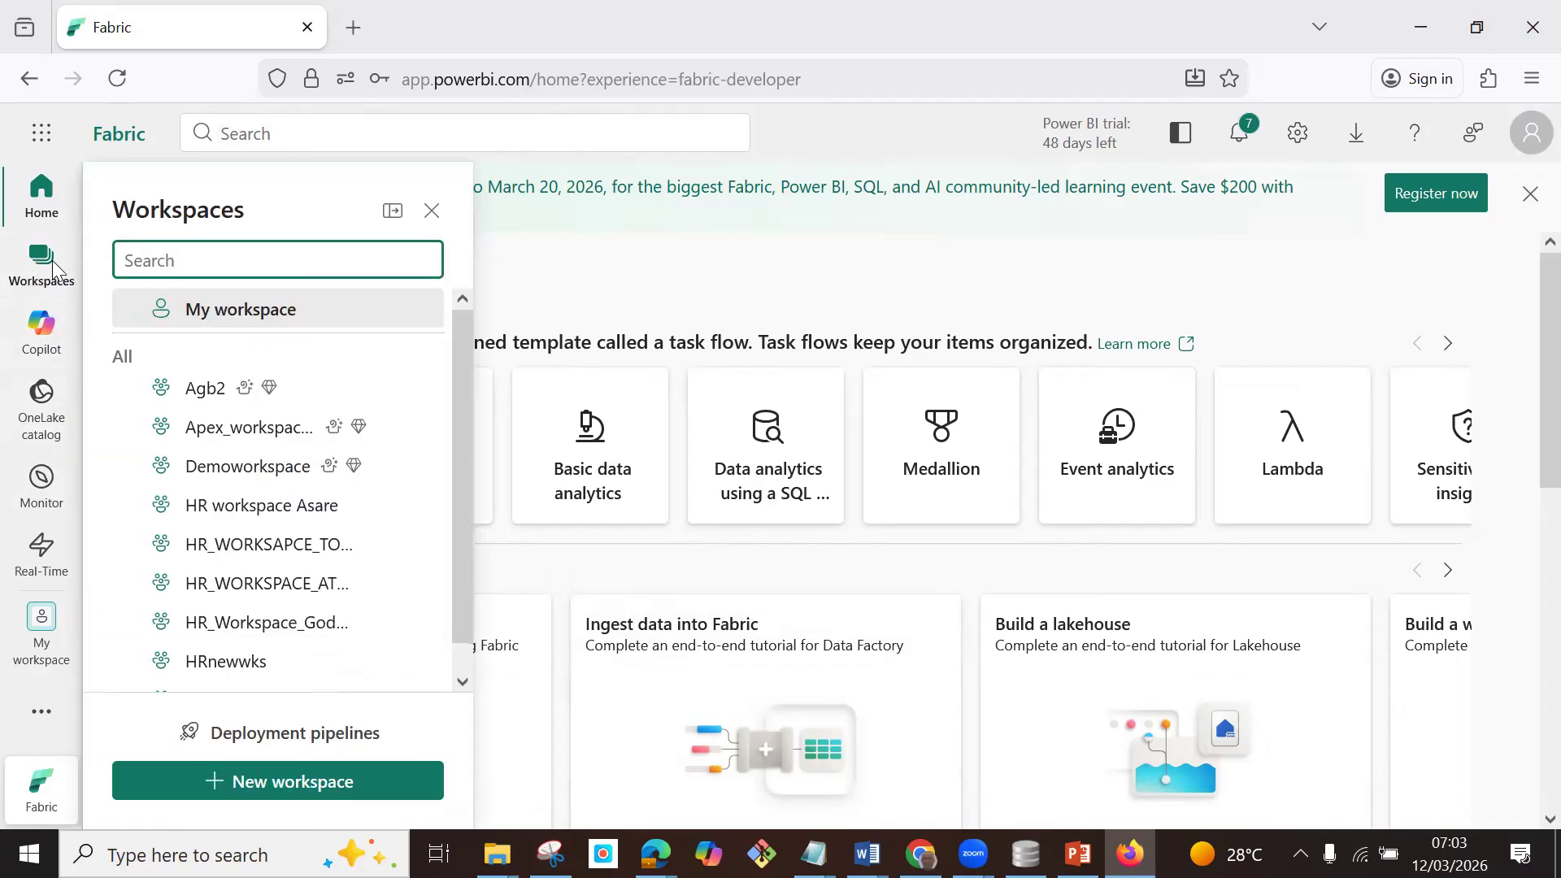
left_click(342, 785)
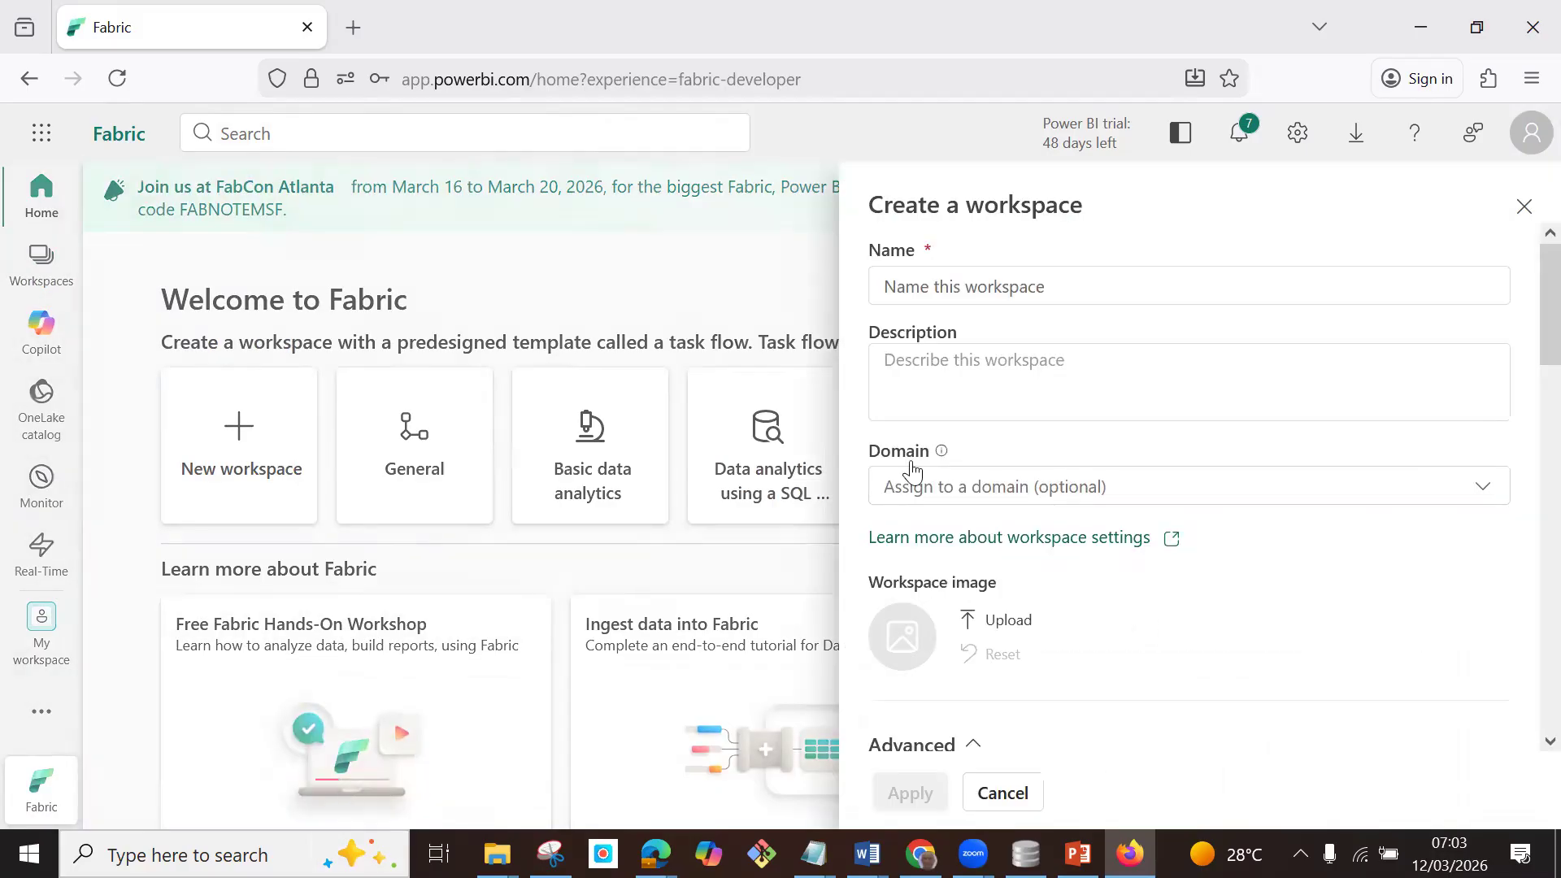
left_click(988, 286)
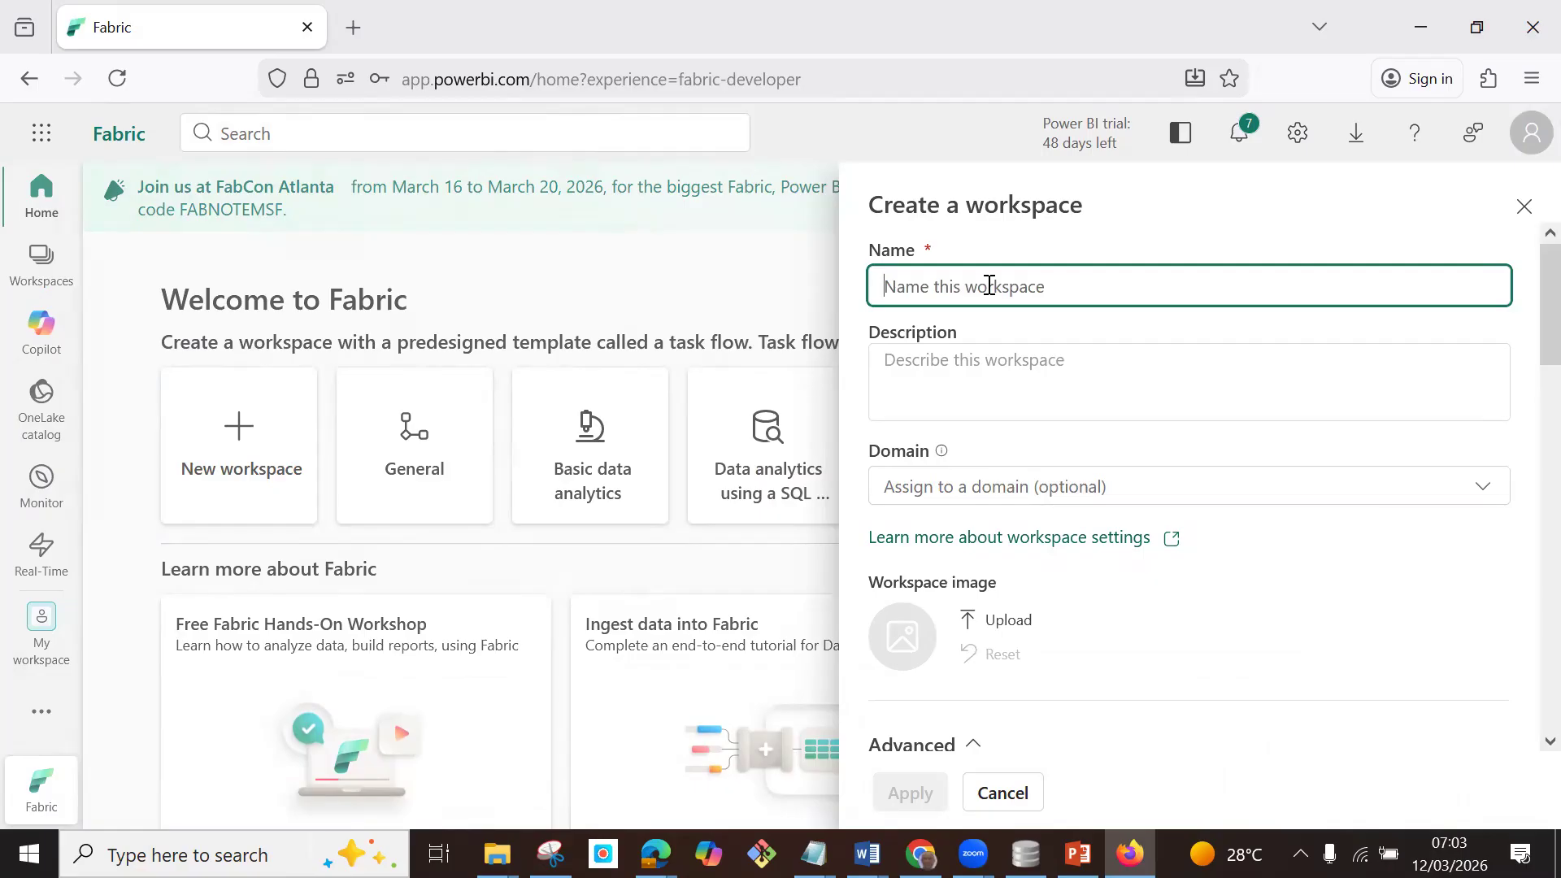
type("De")
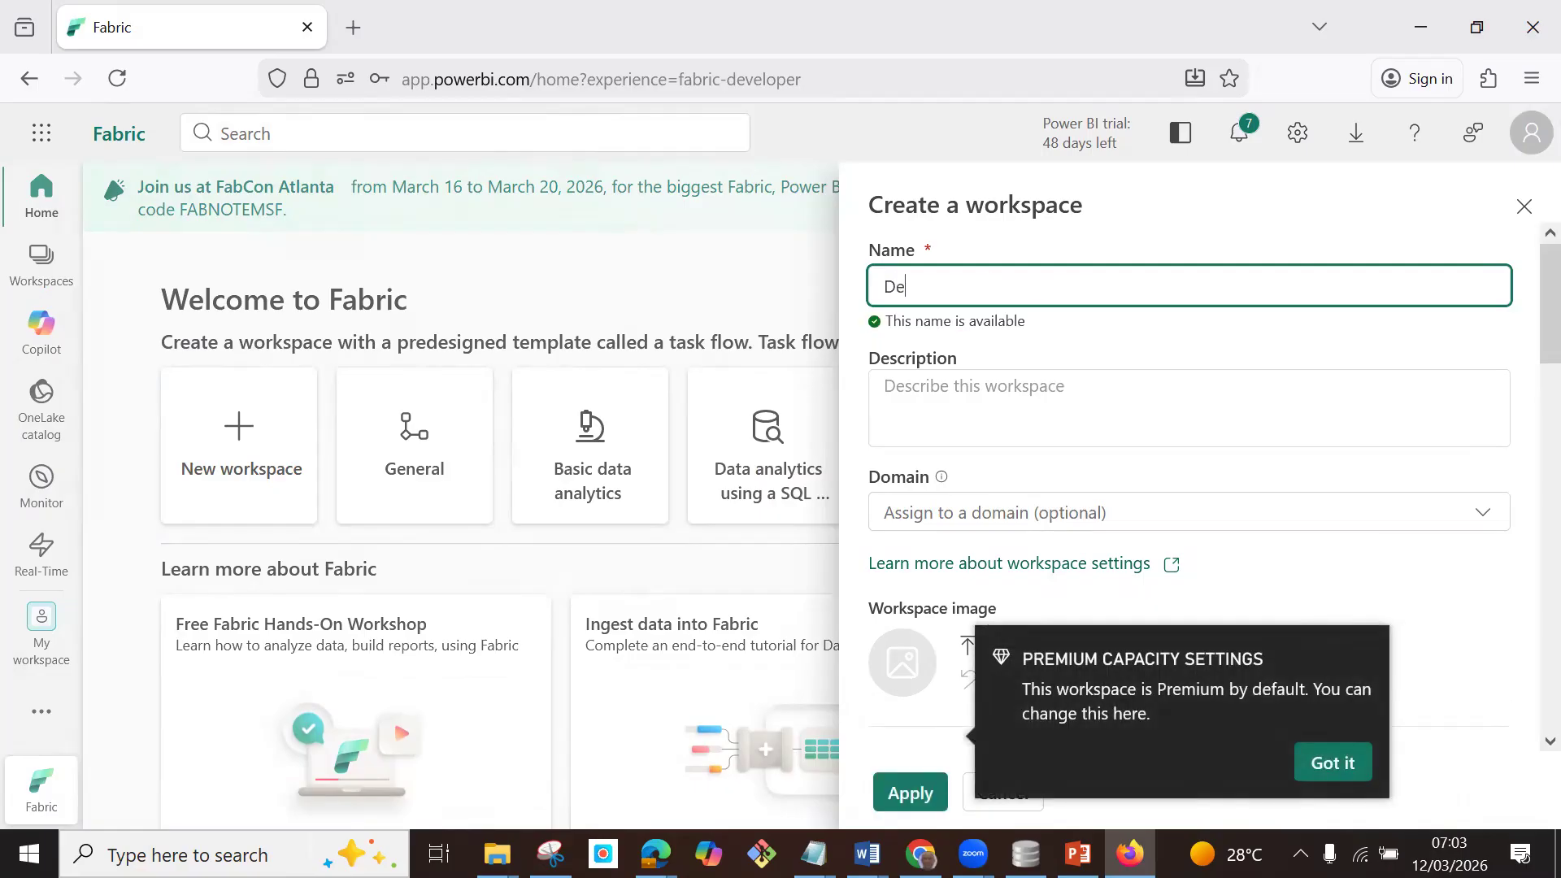
type("moFabricWKS")
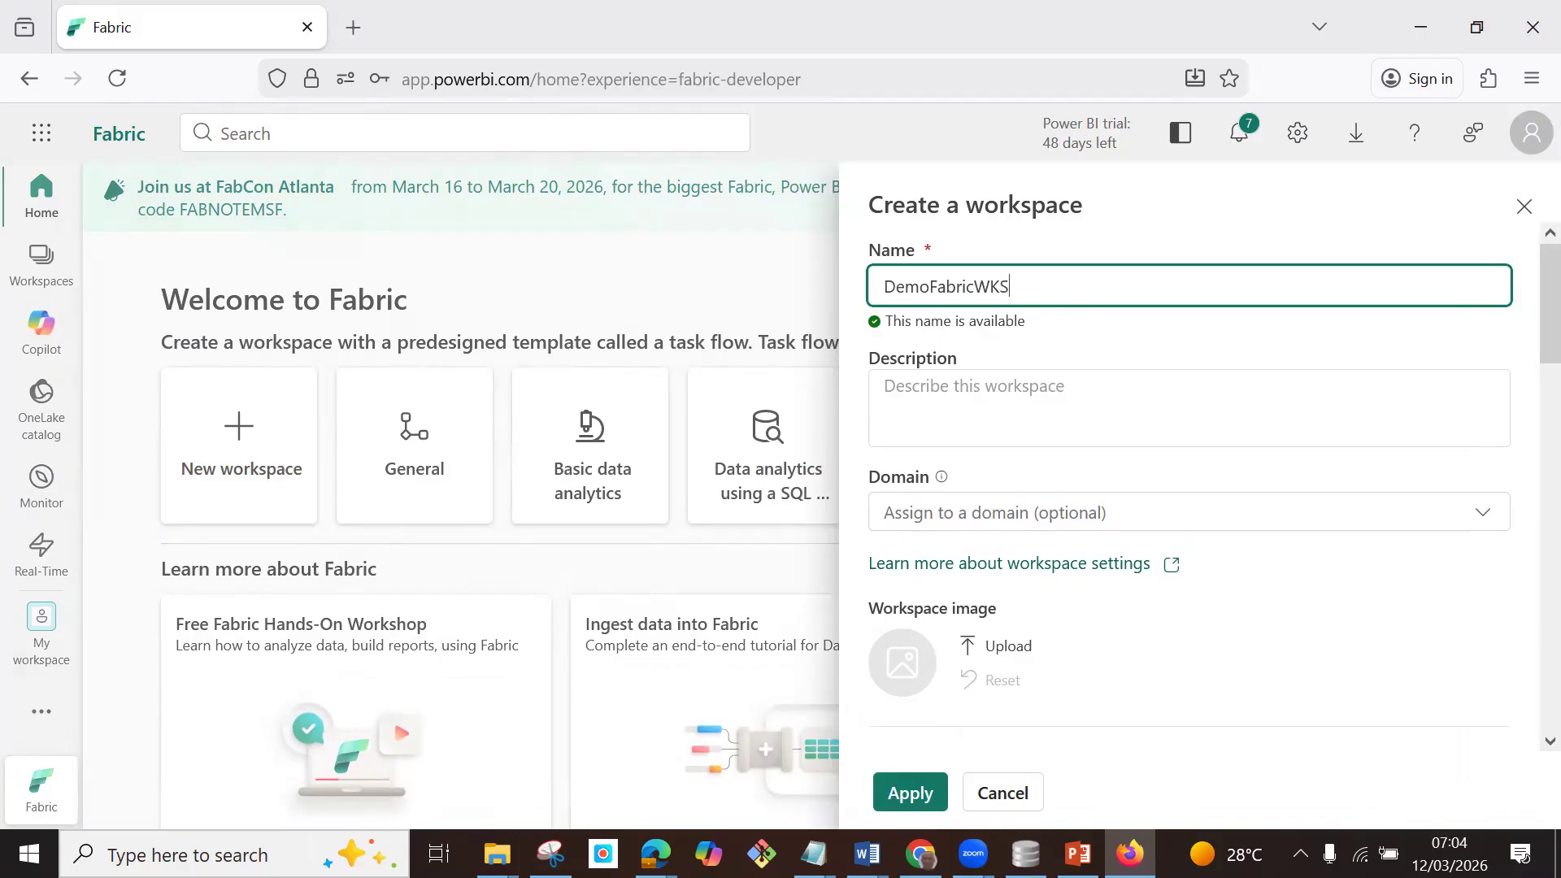
type("P")
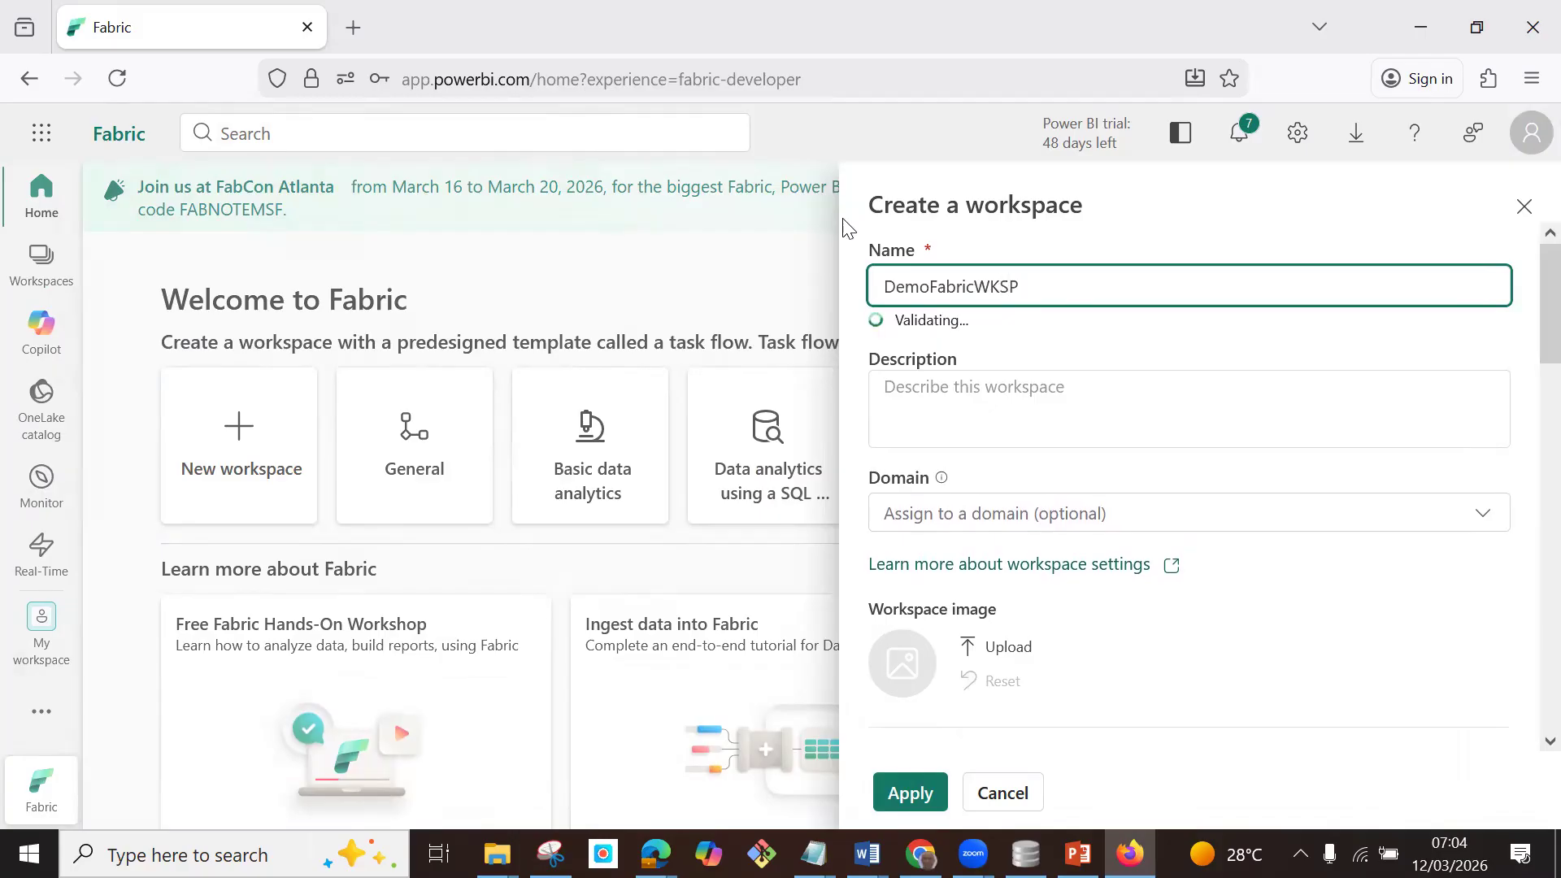
scroll(1223, 463, "down", 10)
scroll(1232, 563, "down", 2)
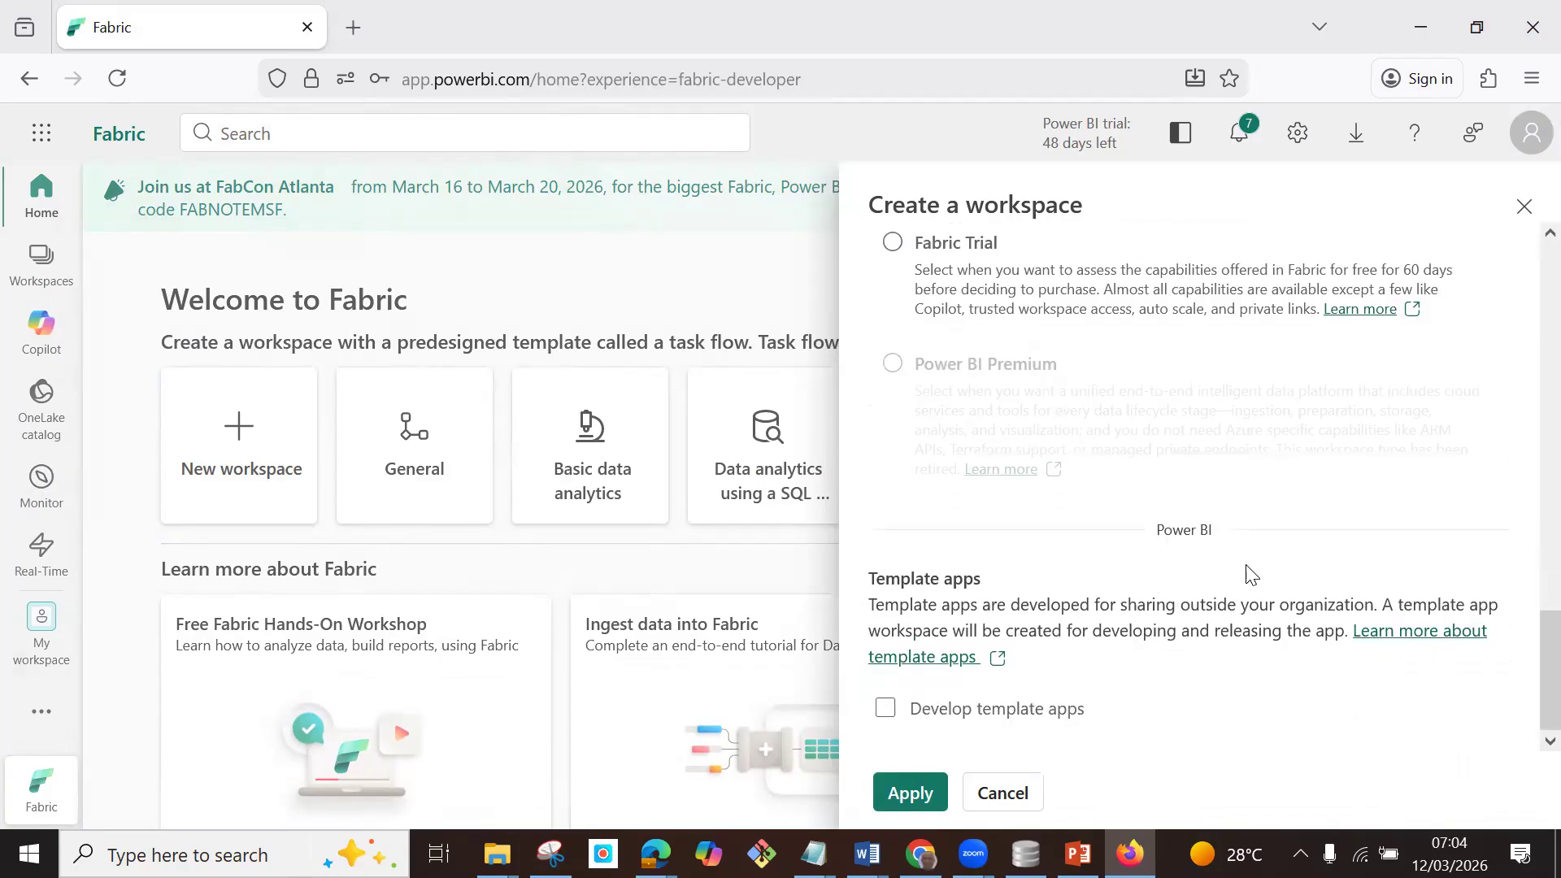
left_click(911, 793)
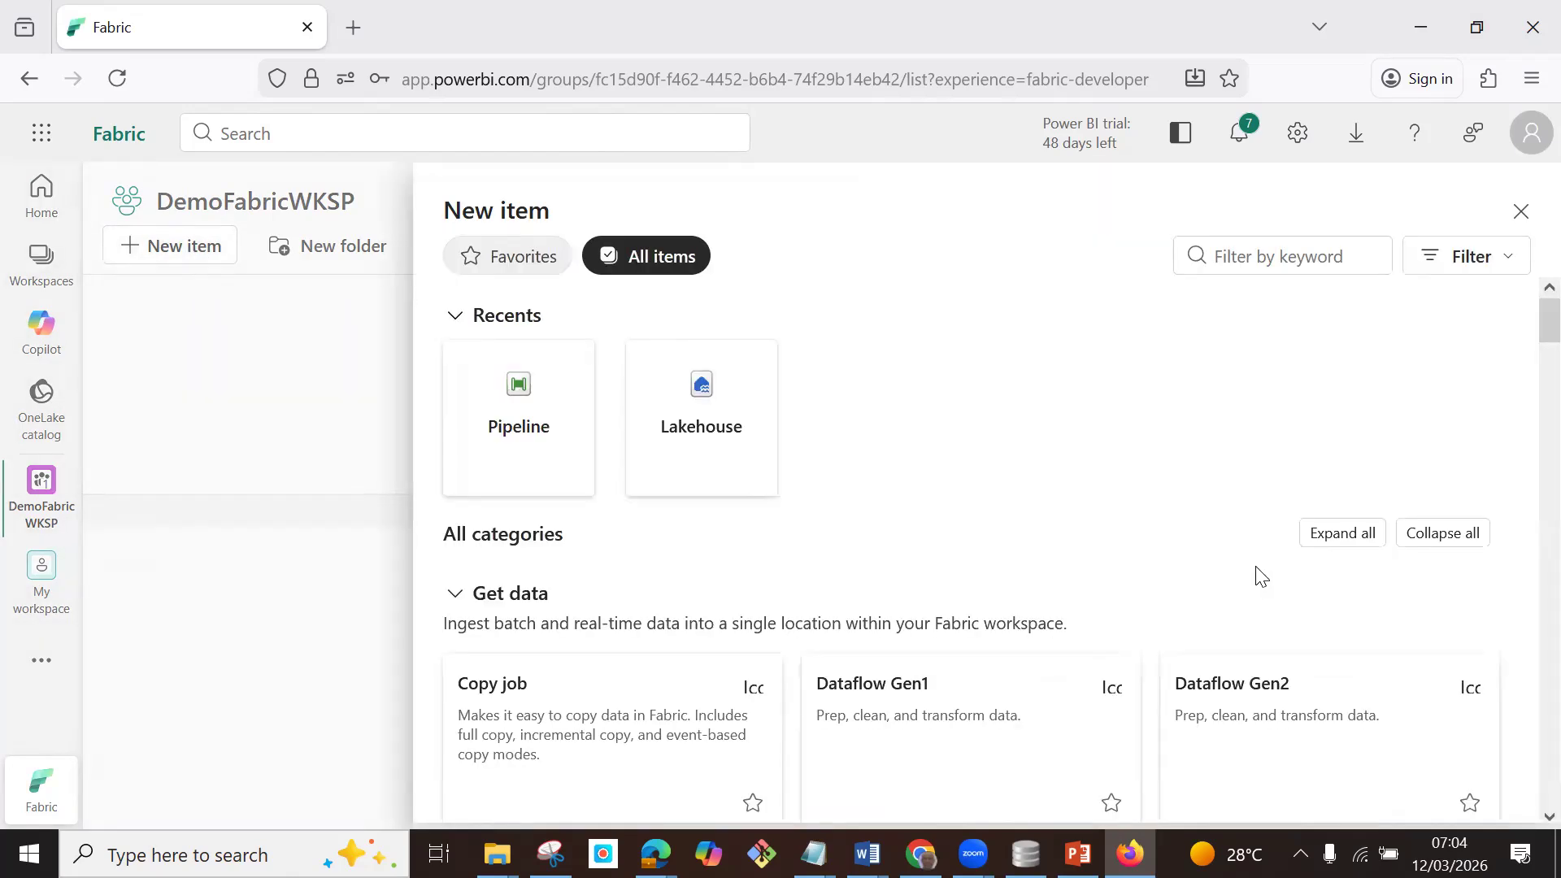
Filter the new item types by "lake", choose Lakehouse, and upgrade the workspace to the default Fabric trial capacity.
left_click(1261, 256)
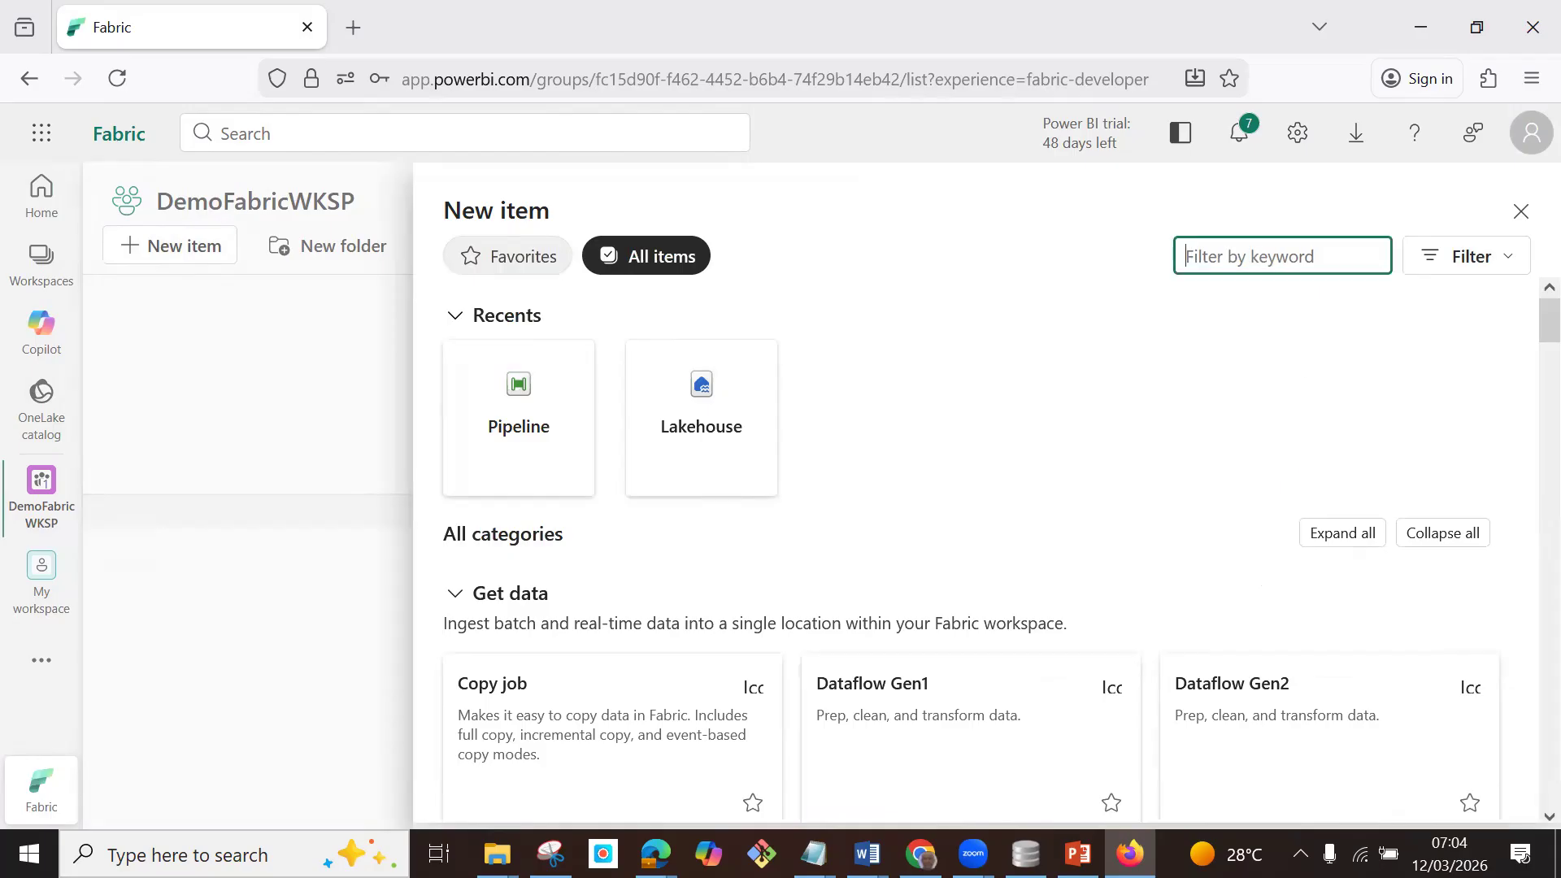
type("lake")
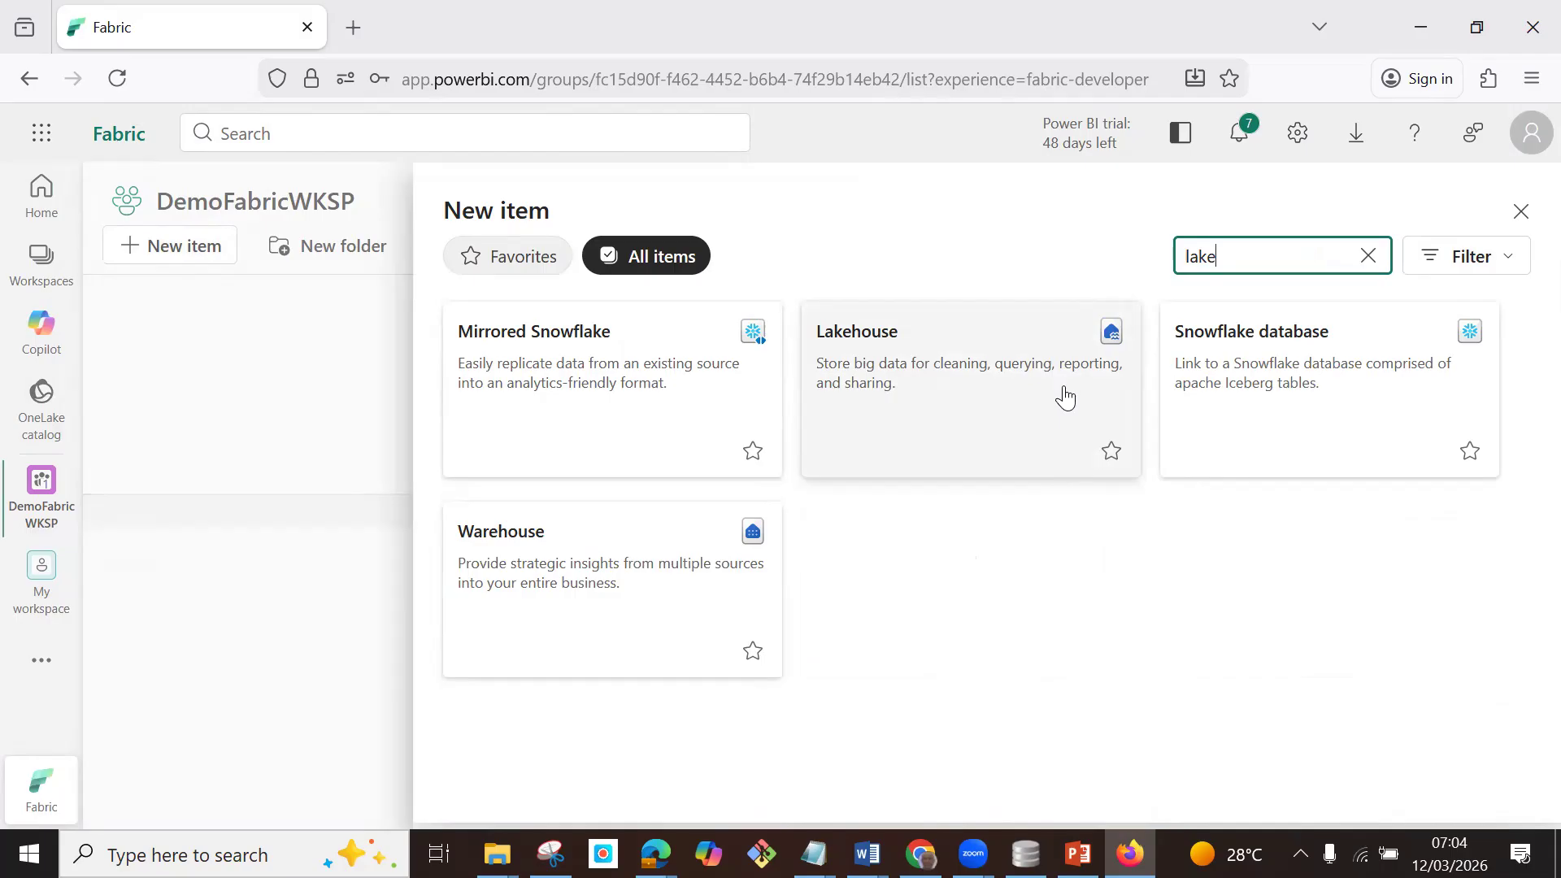
left_click(977, 374)
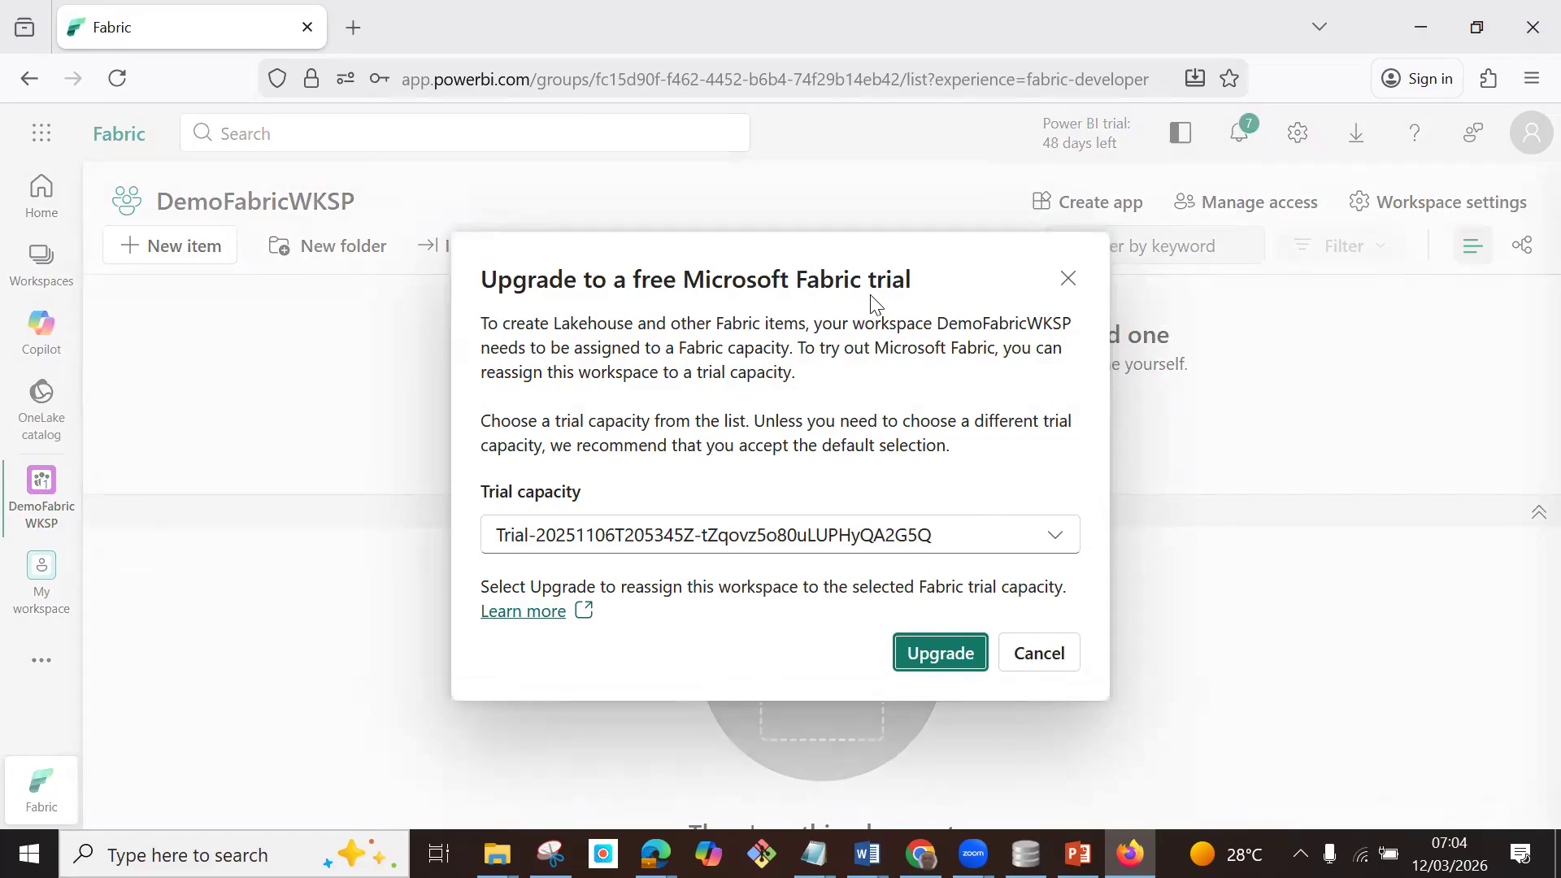
left_click(959, 652)
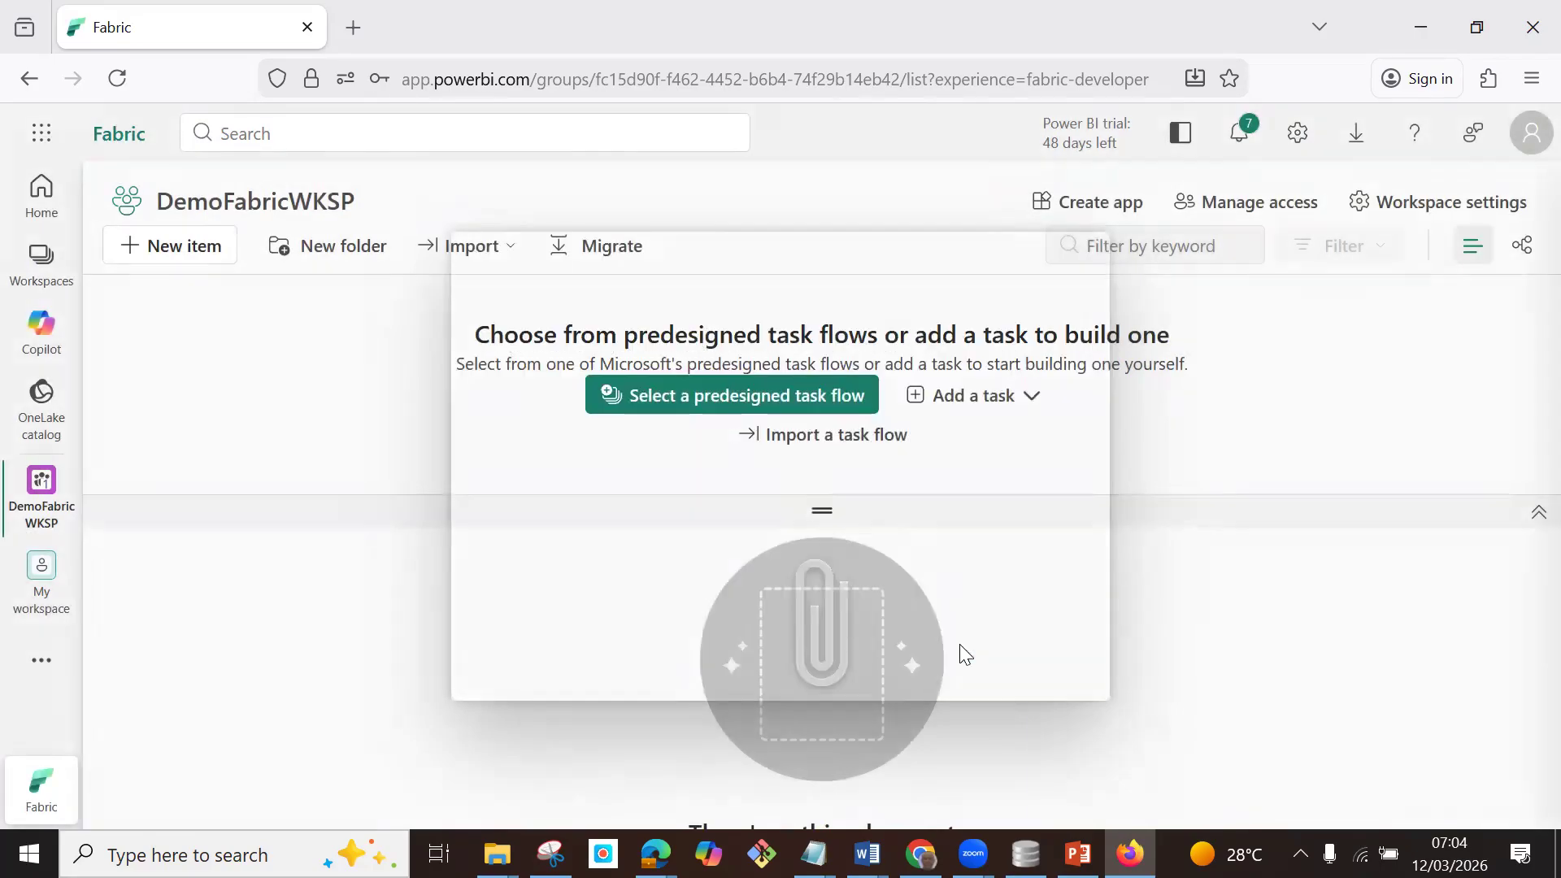
left_click(1052, 577)
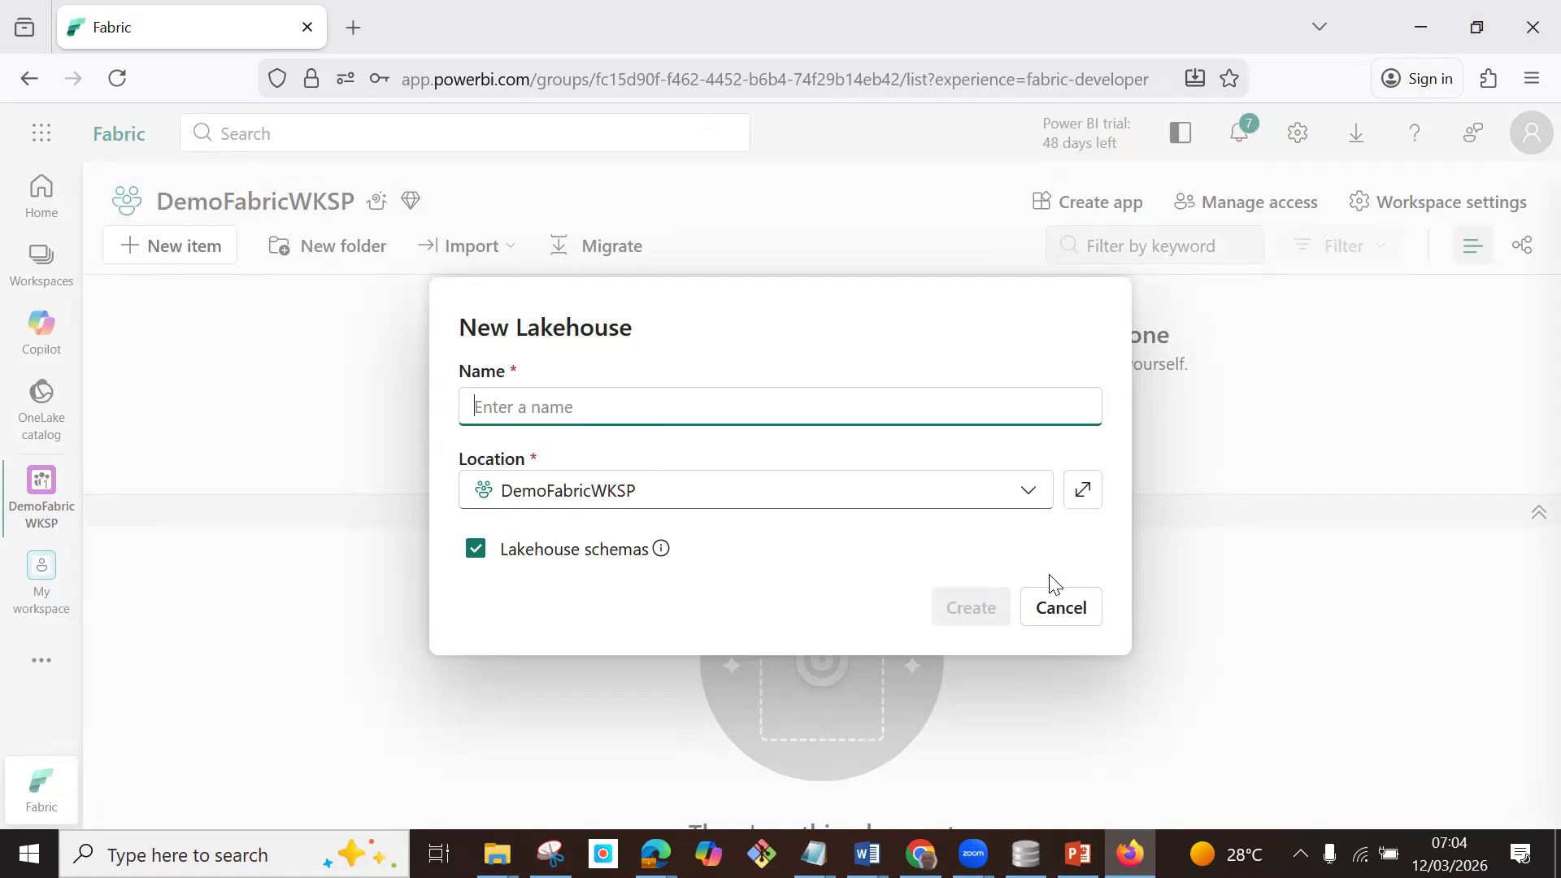
Name the new lakehouse RawdataLakeHouse and create it in DemoFabricWKSP with lakehouse schemas enabled.
type("RawdataLakeHouse")
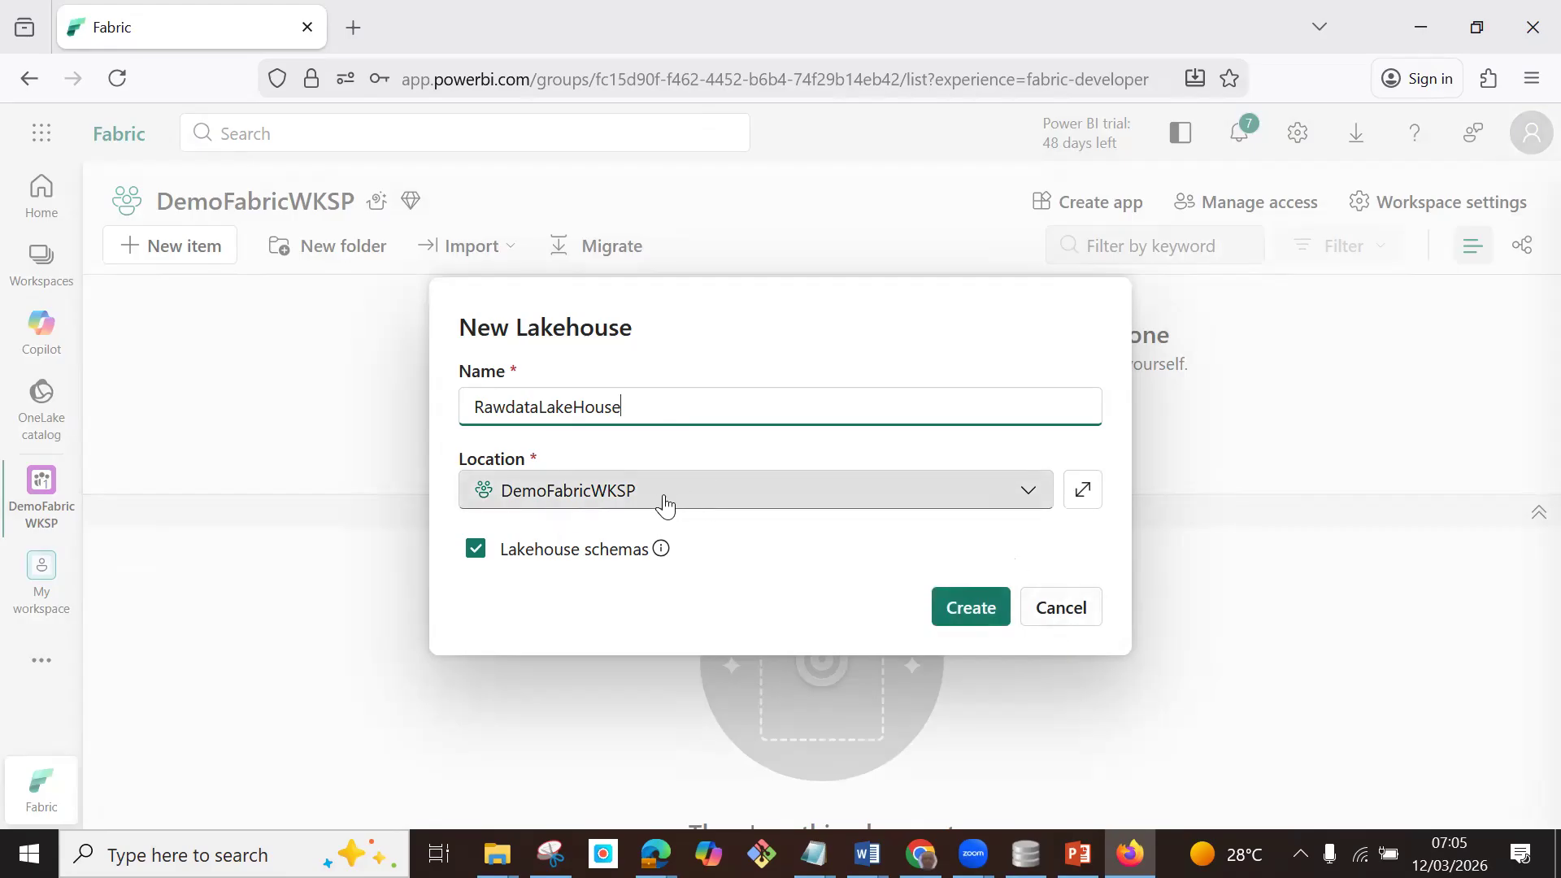
left_click(982, 621)
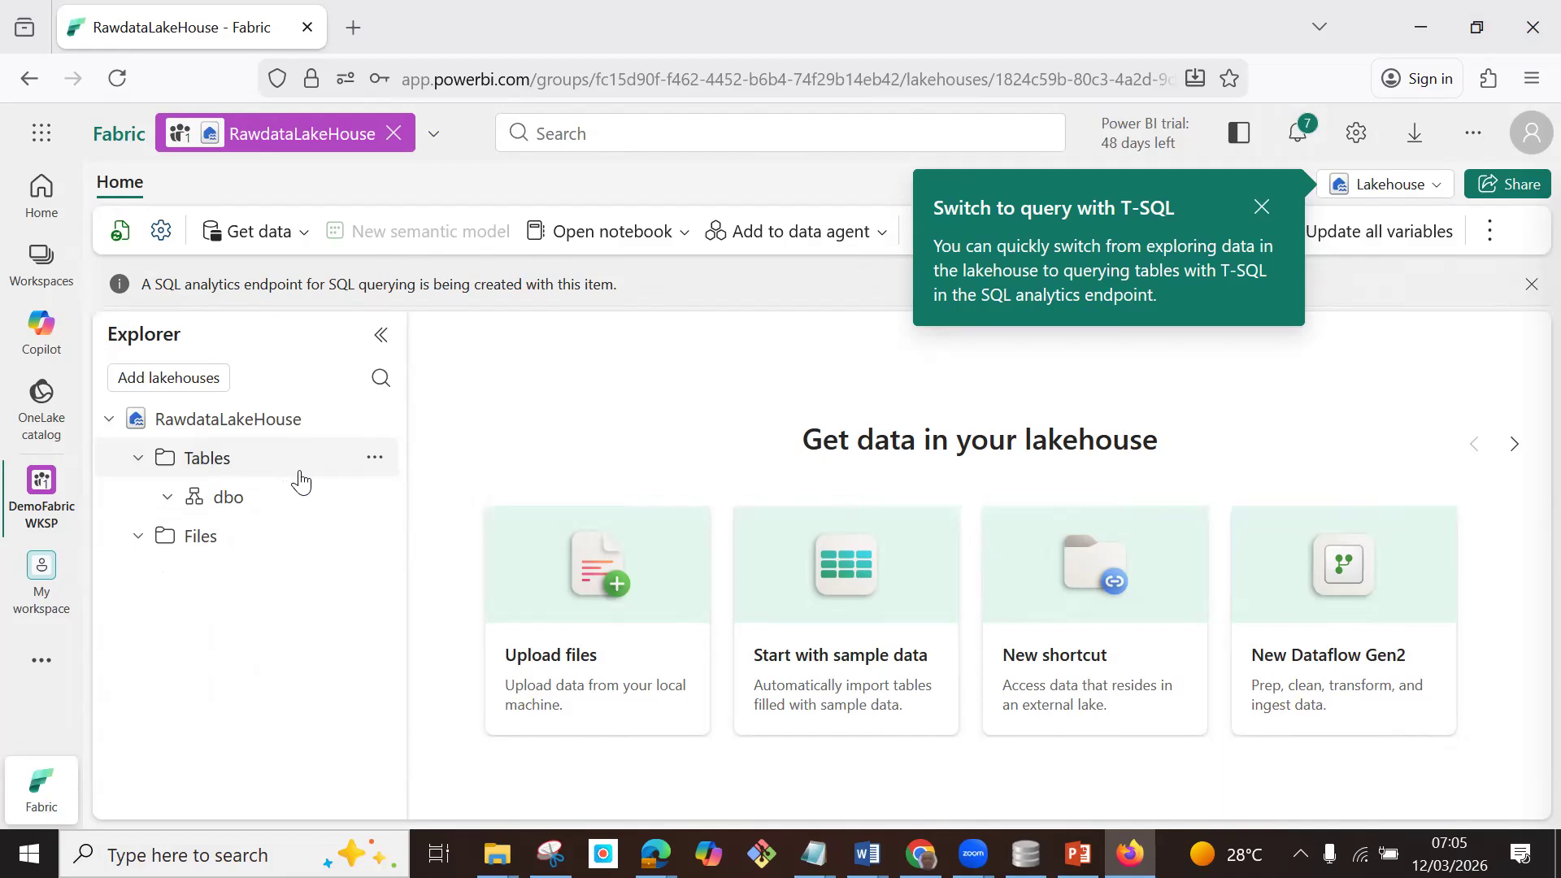
Create a subfolder named Rawdata under the lakehouse's Files section.
left_click(374, 457)
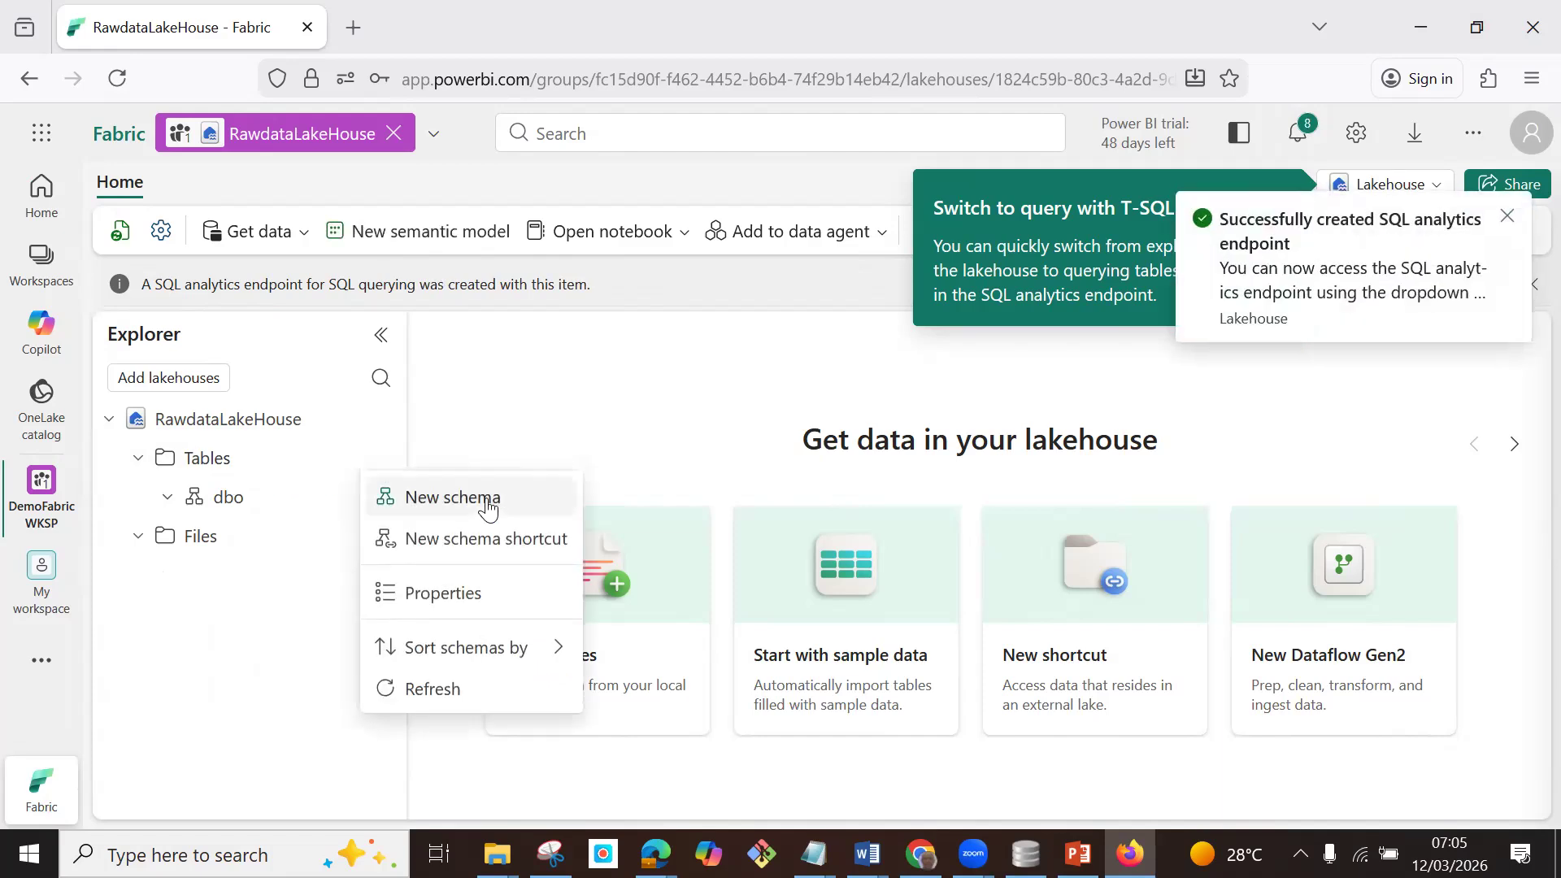
left_click(240, 610)
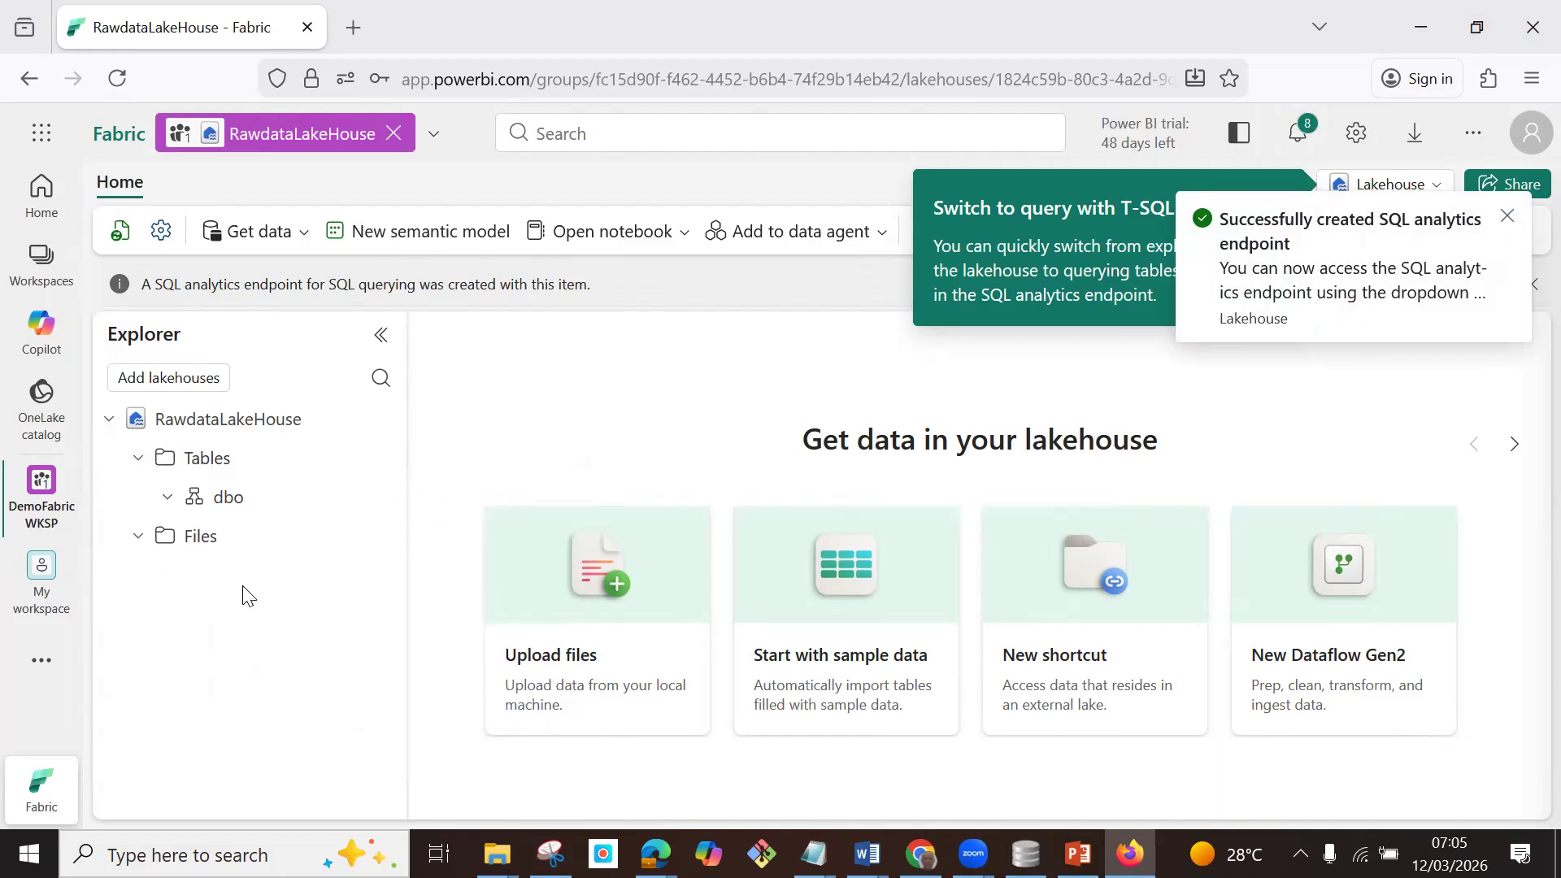
left_click(374, 535)
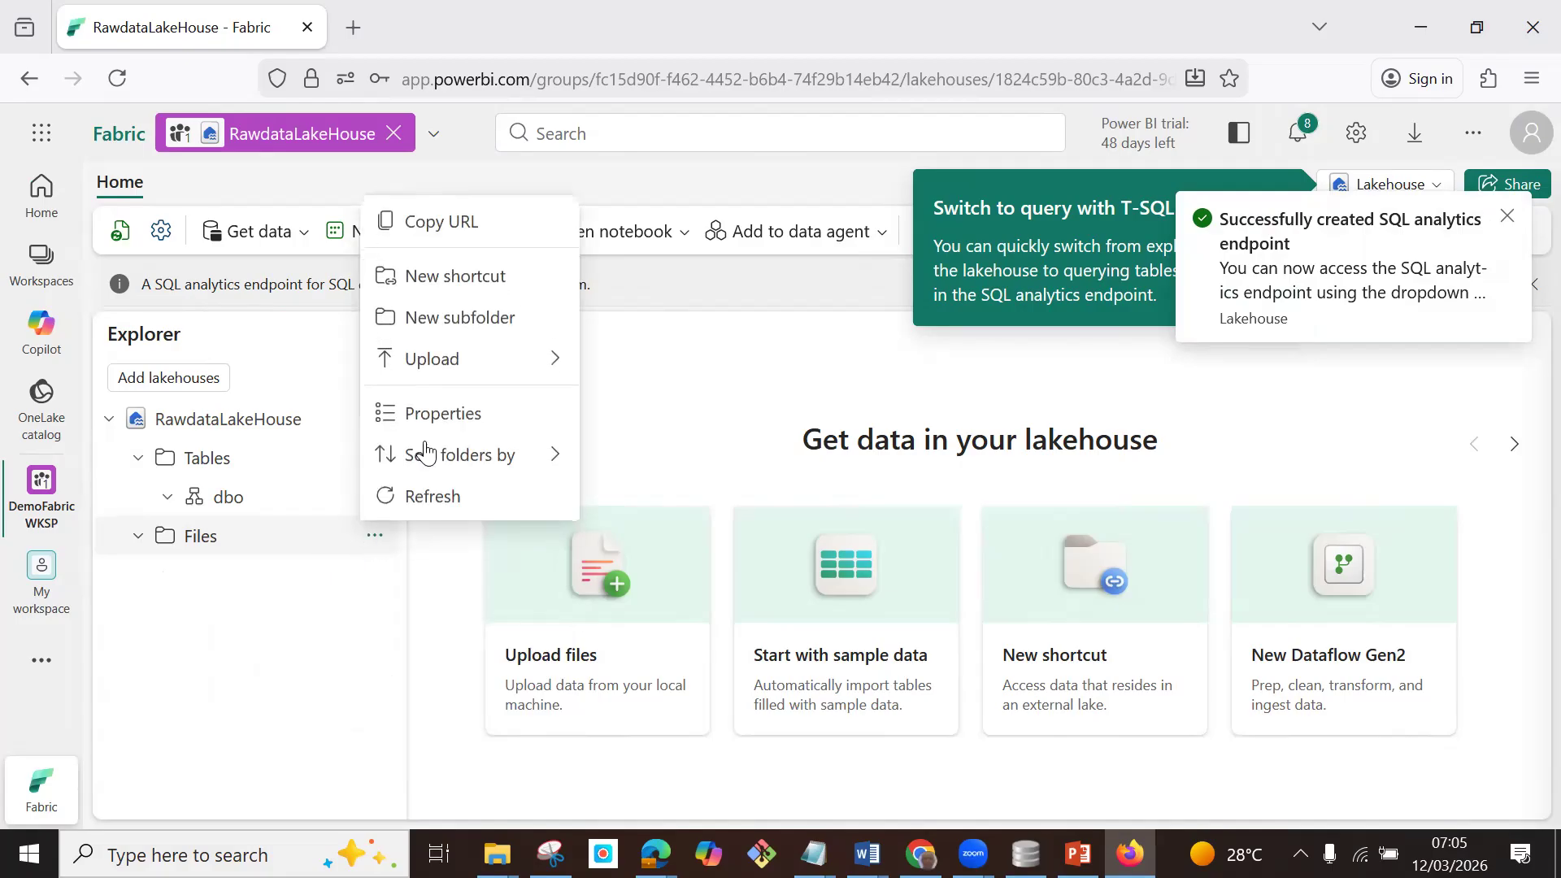
left_click(467, 319)
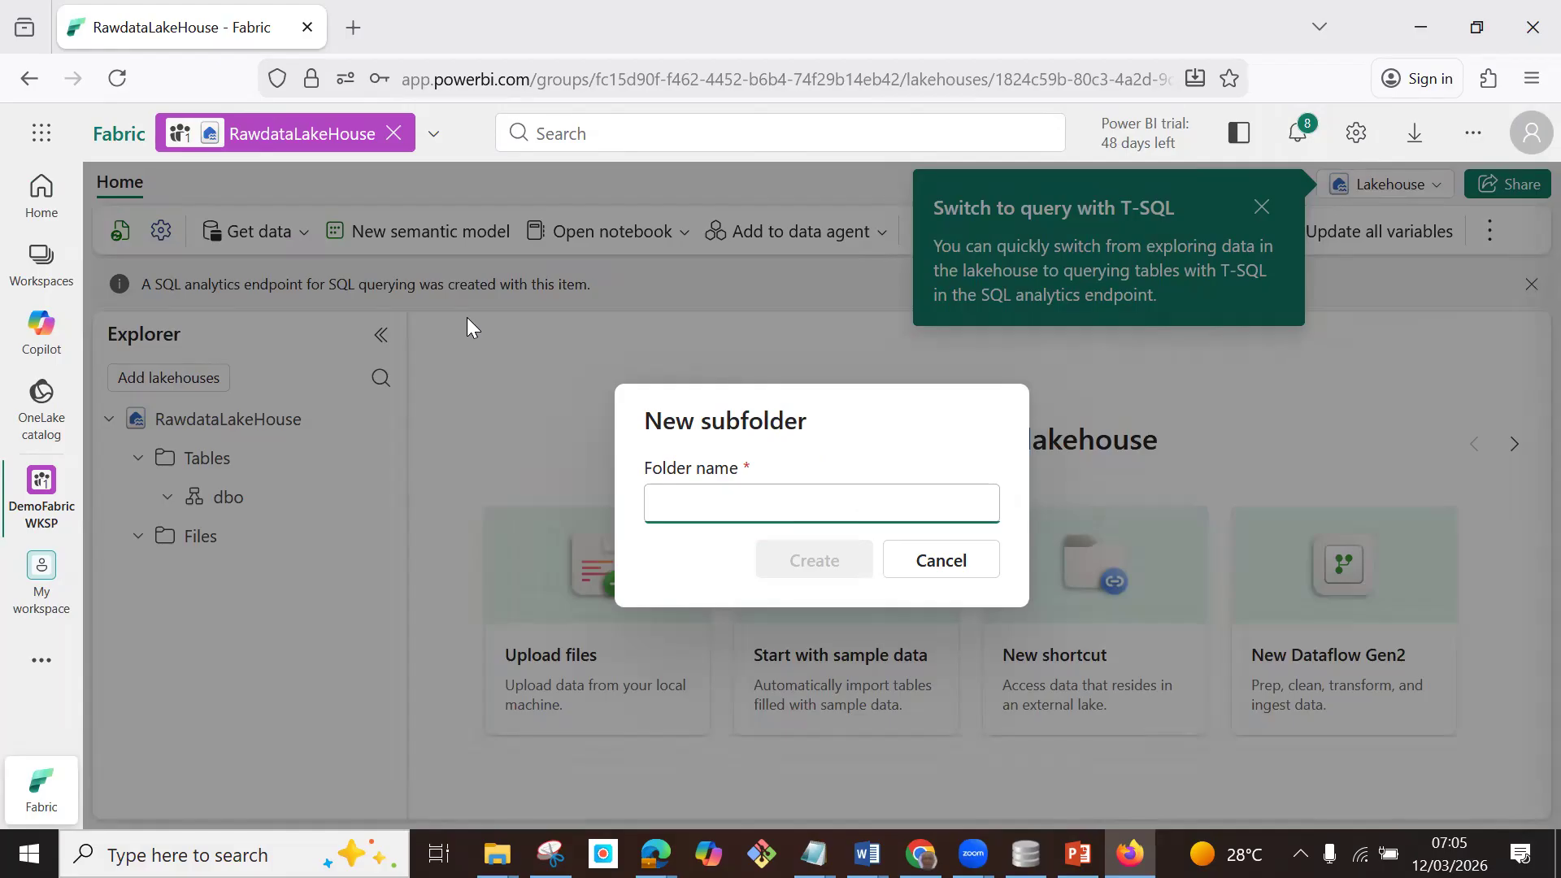
type("Rawdata")
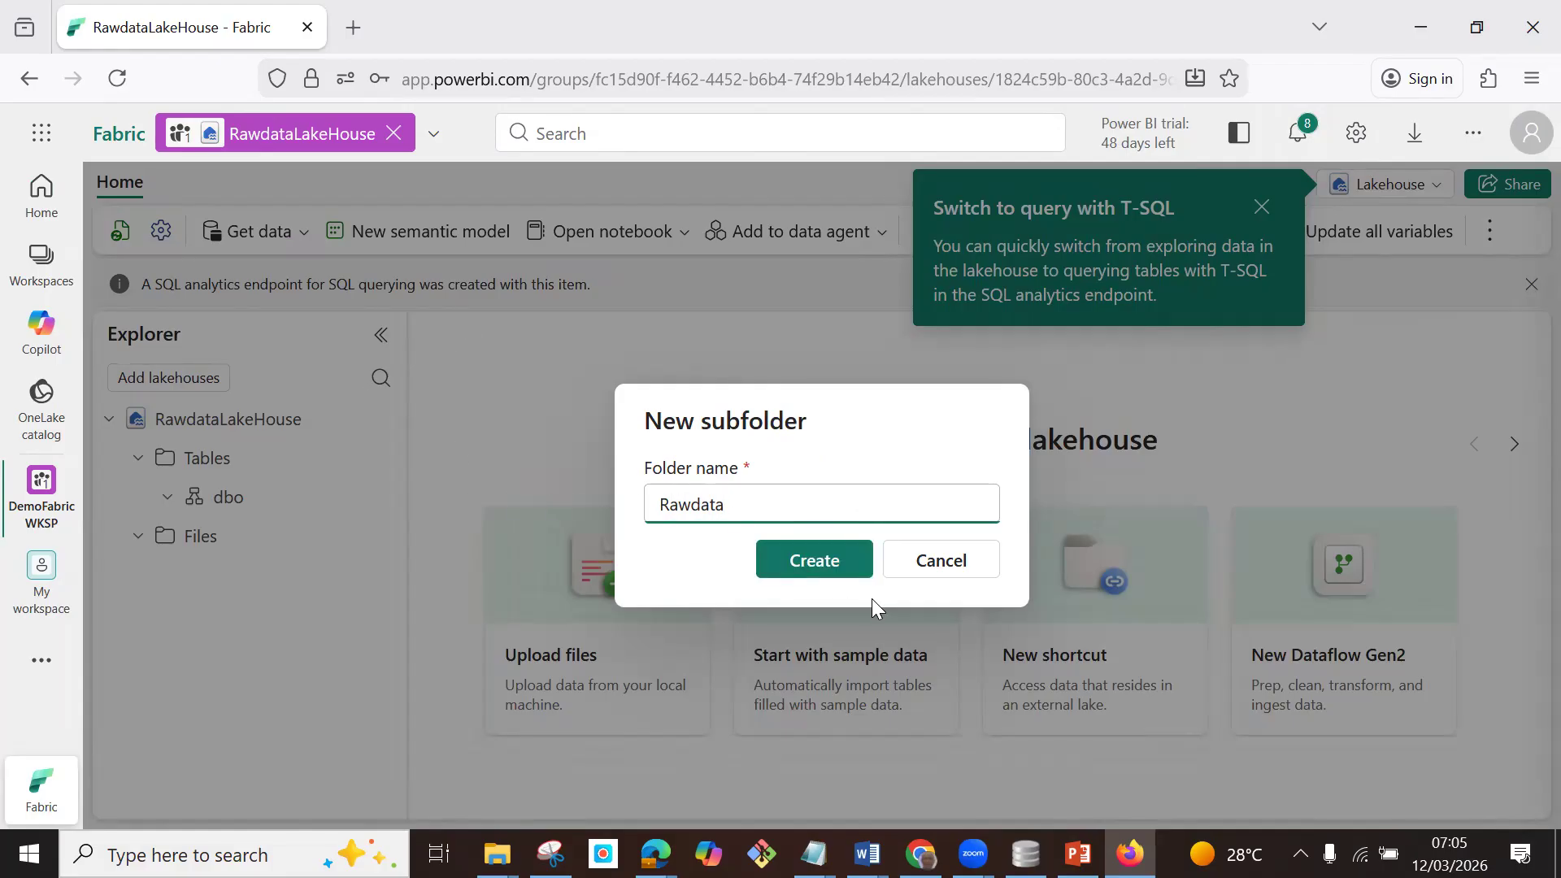
left_click(823, 565)
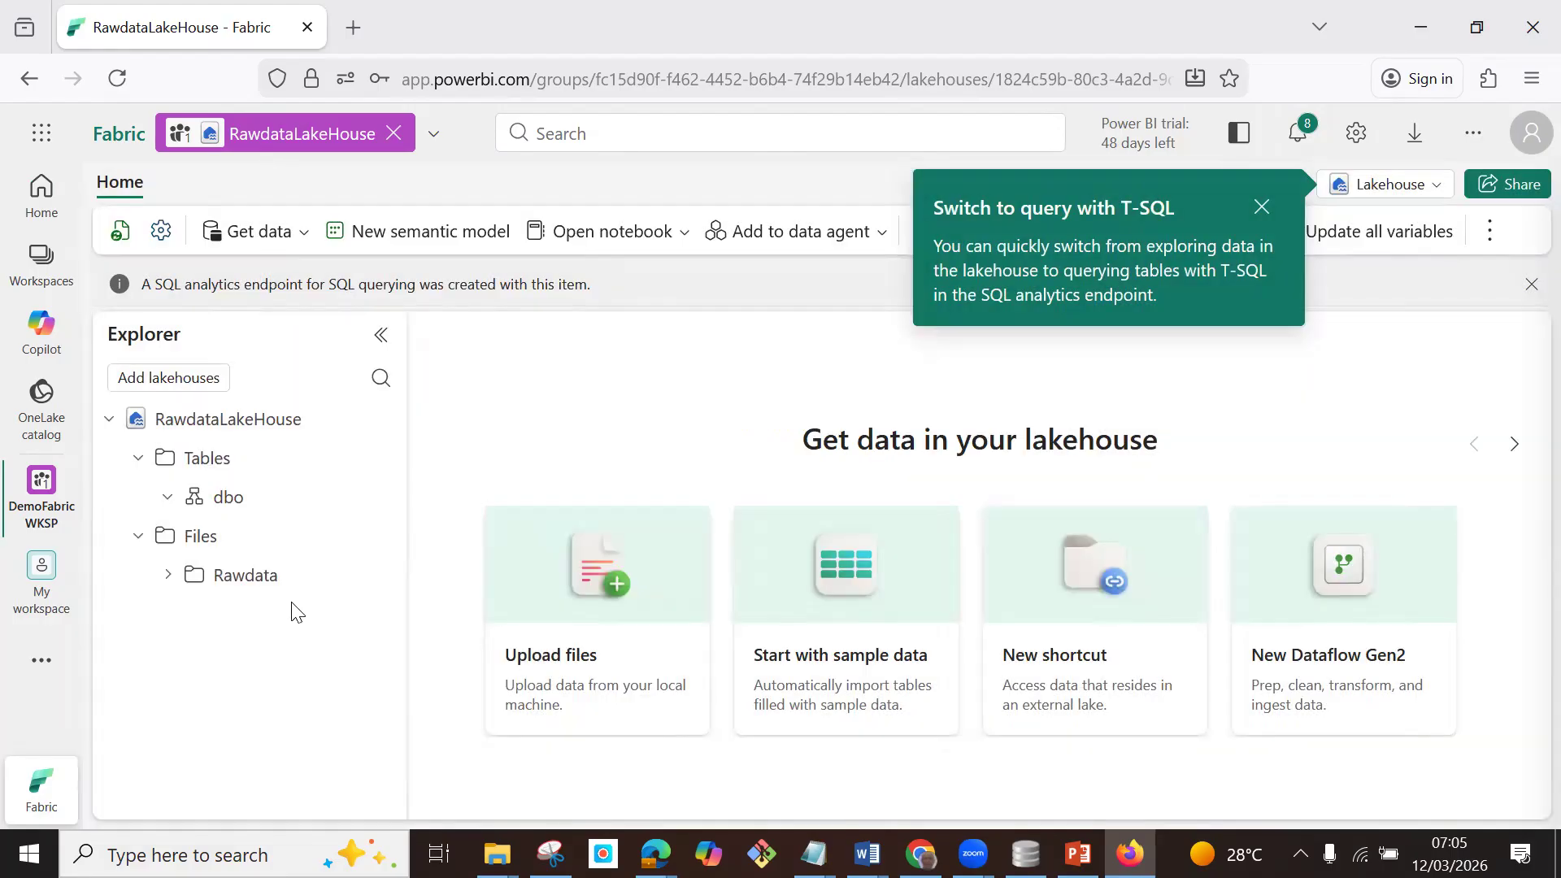
Upload employee_master.csv, events.csv and payroll.csv from the MS Frabrics folder into the Rawdata subfolder, and close the upload pane.
left_click(374, 576)
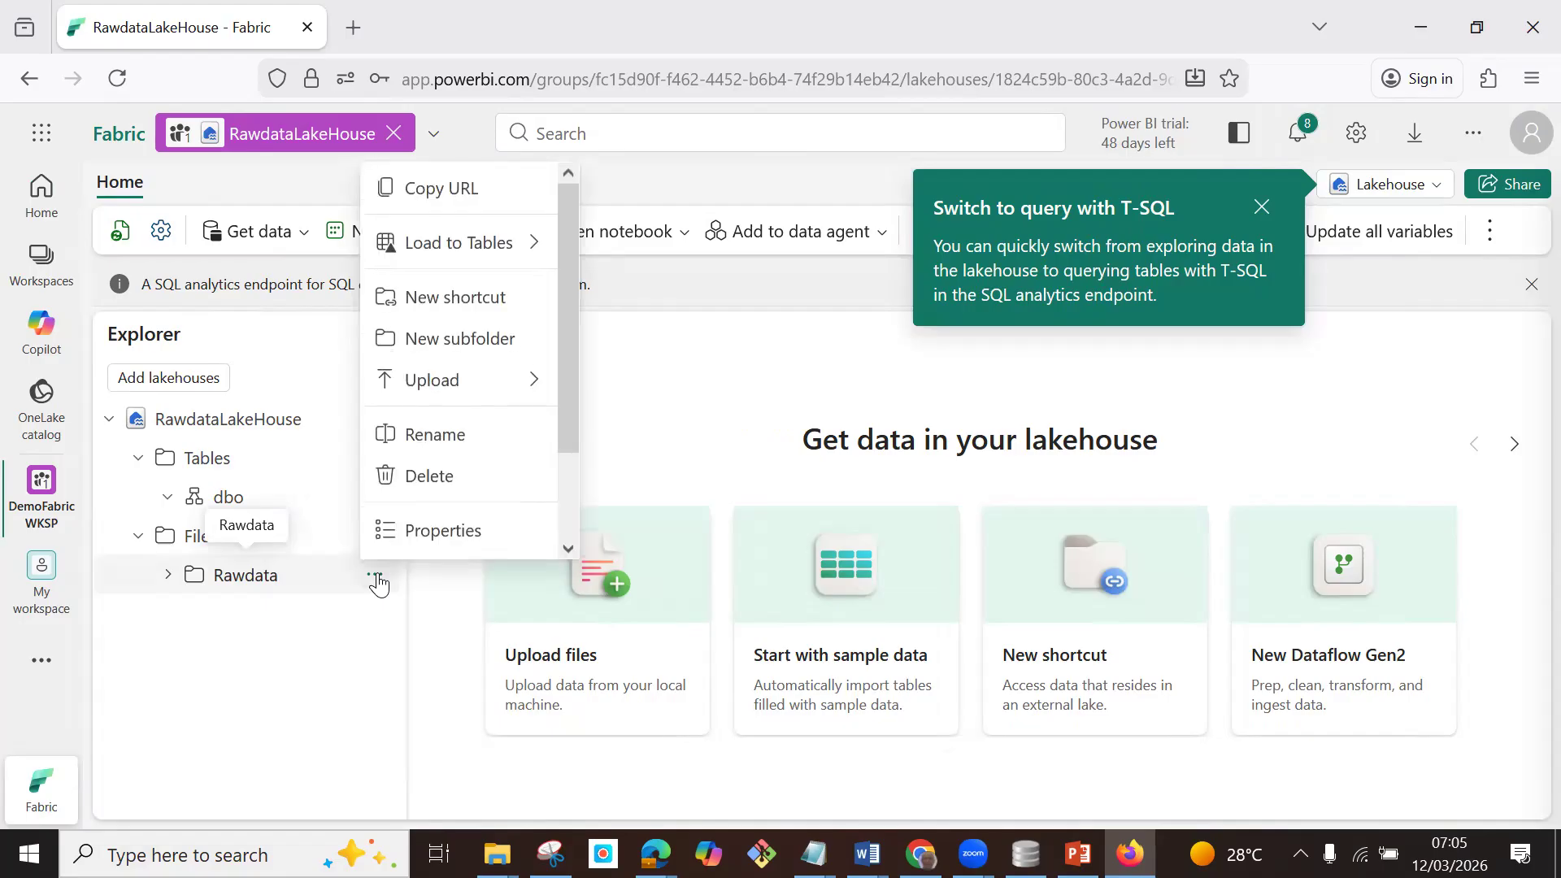
scroll(529, 425, "down", 2)
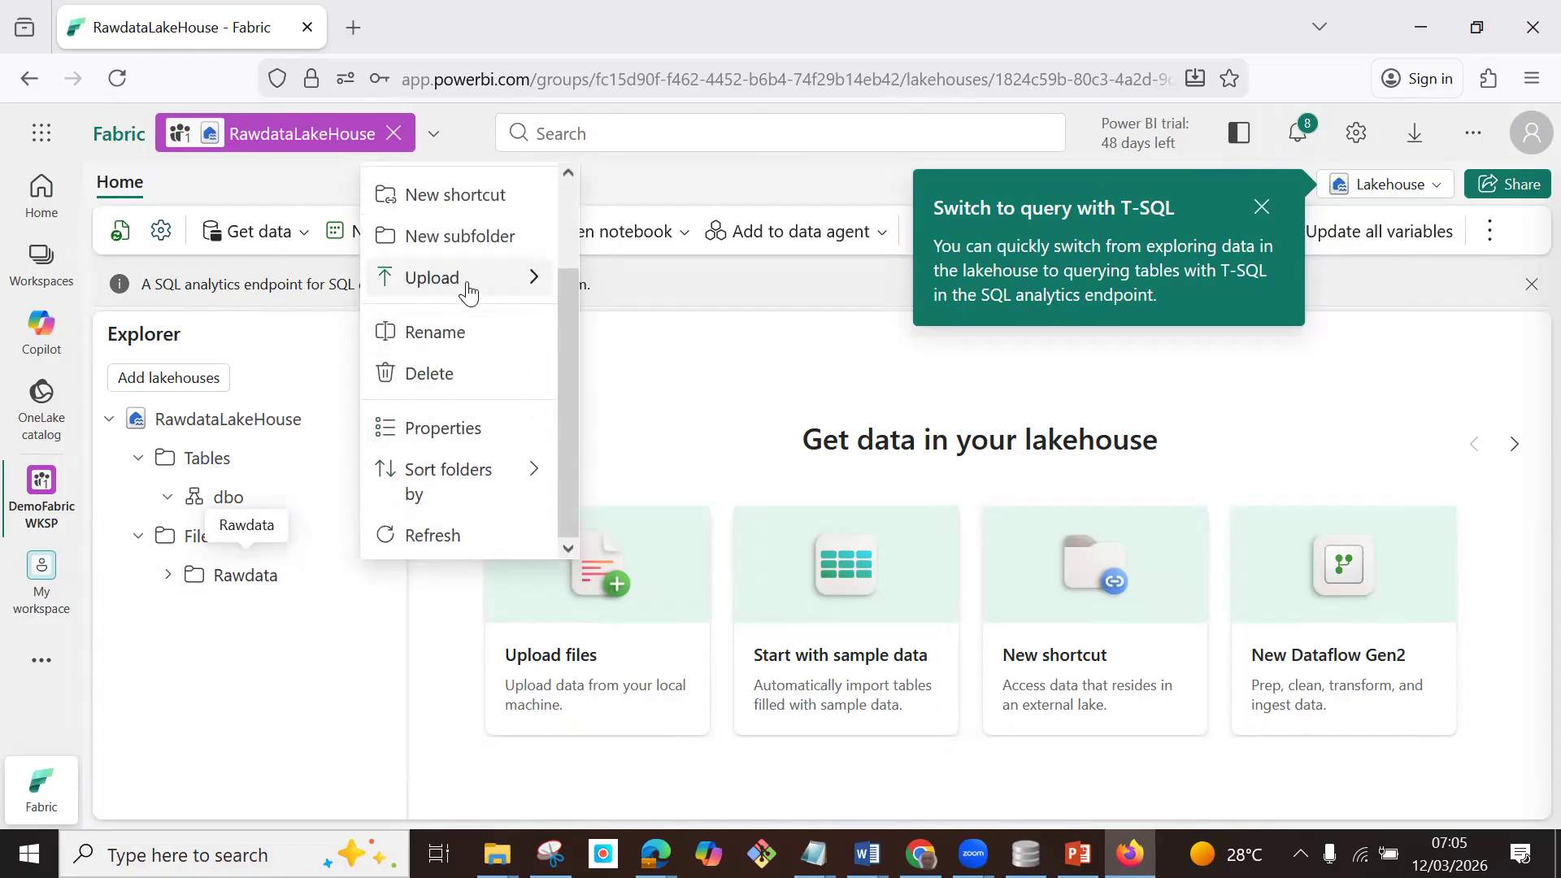
mouse_move(516, 280)
left_click(615, 285)
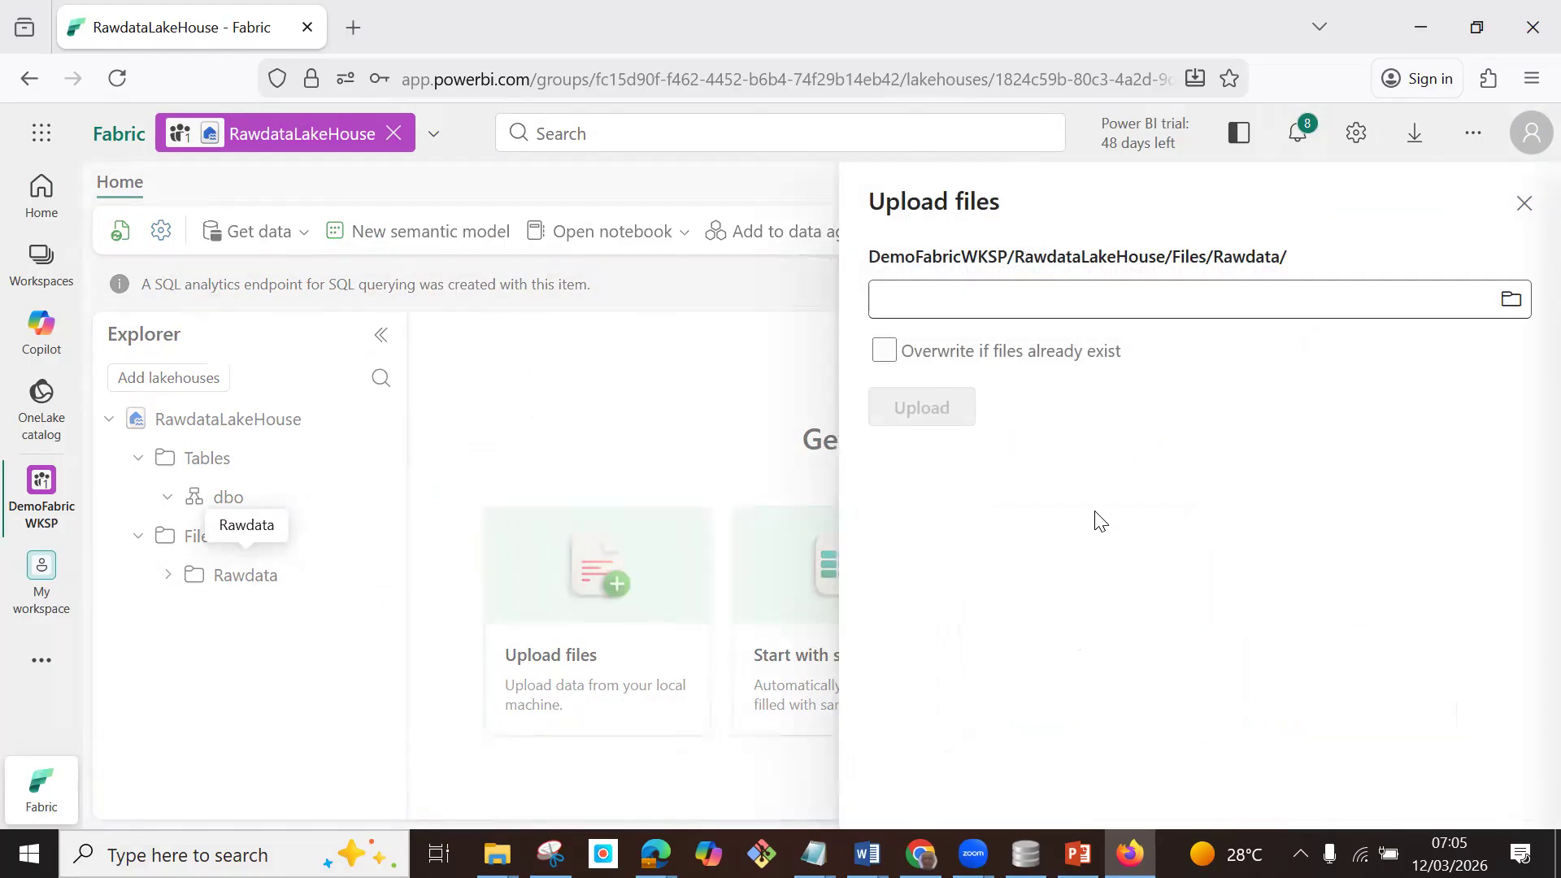
left_click(1509, 302)
left_click(1510, 302)
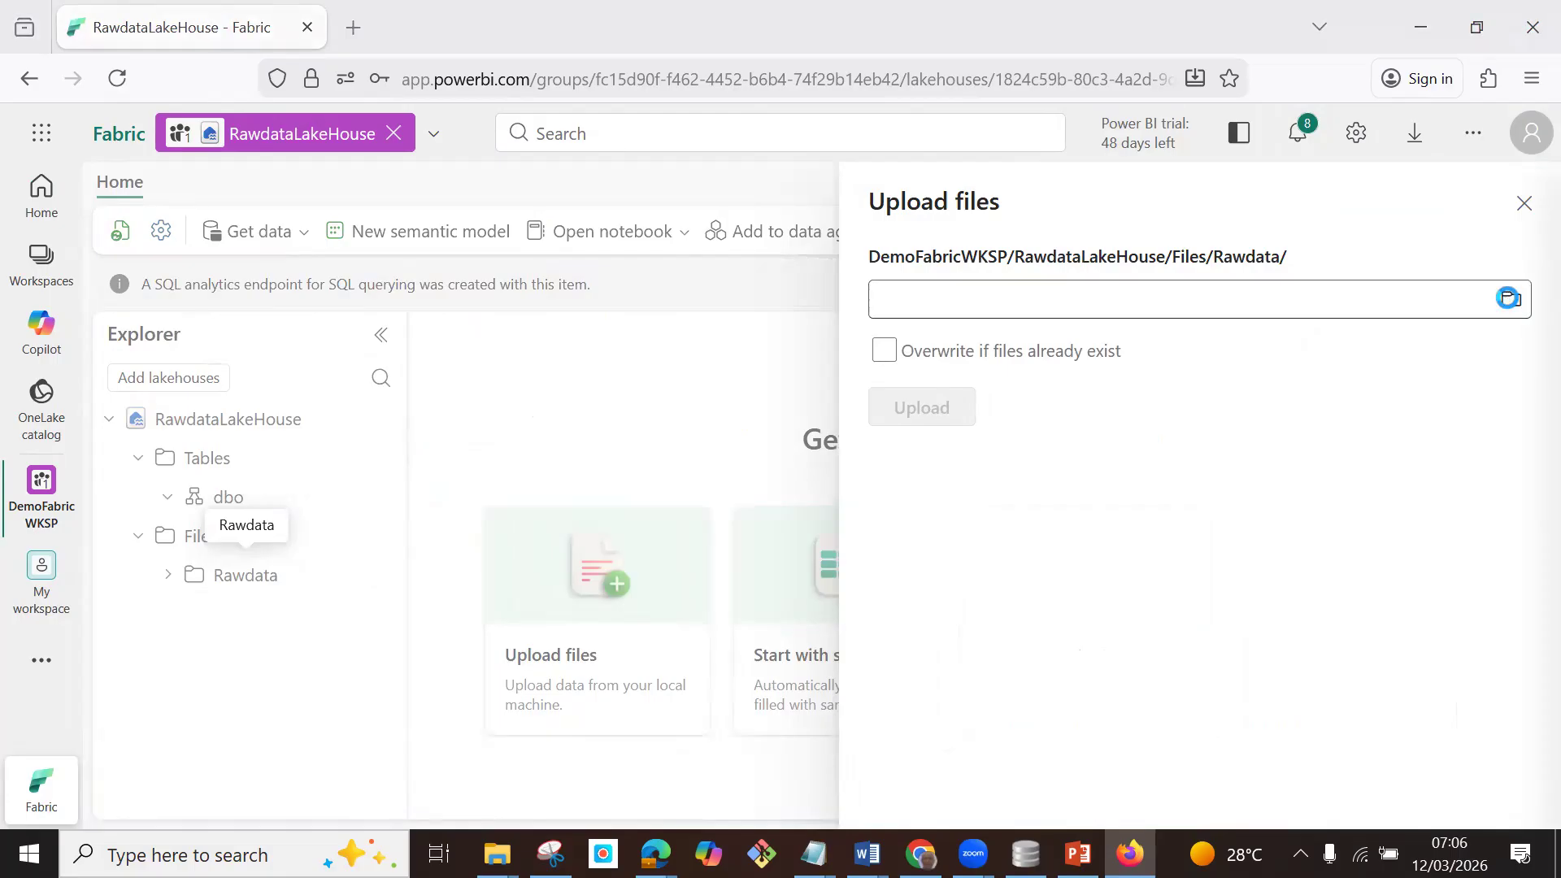
left_click_drag(424, 268, 329, 146)
left_click(987, 544)
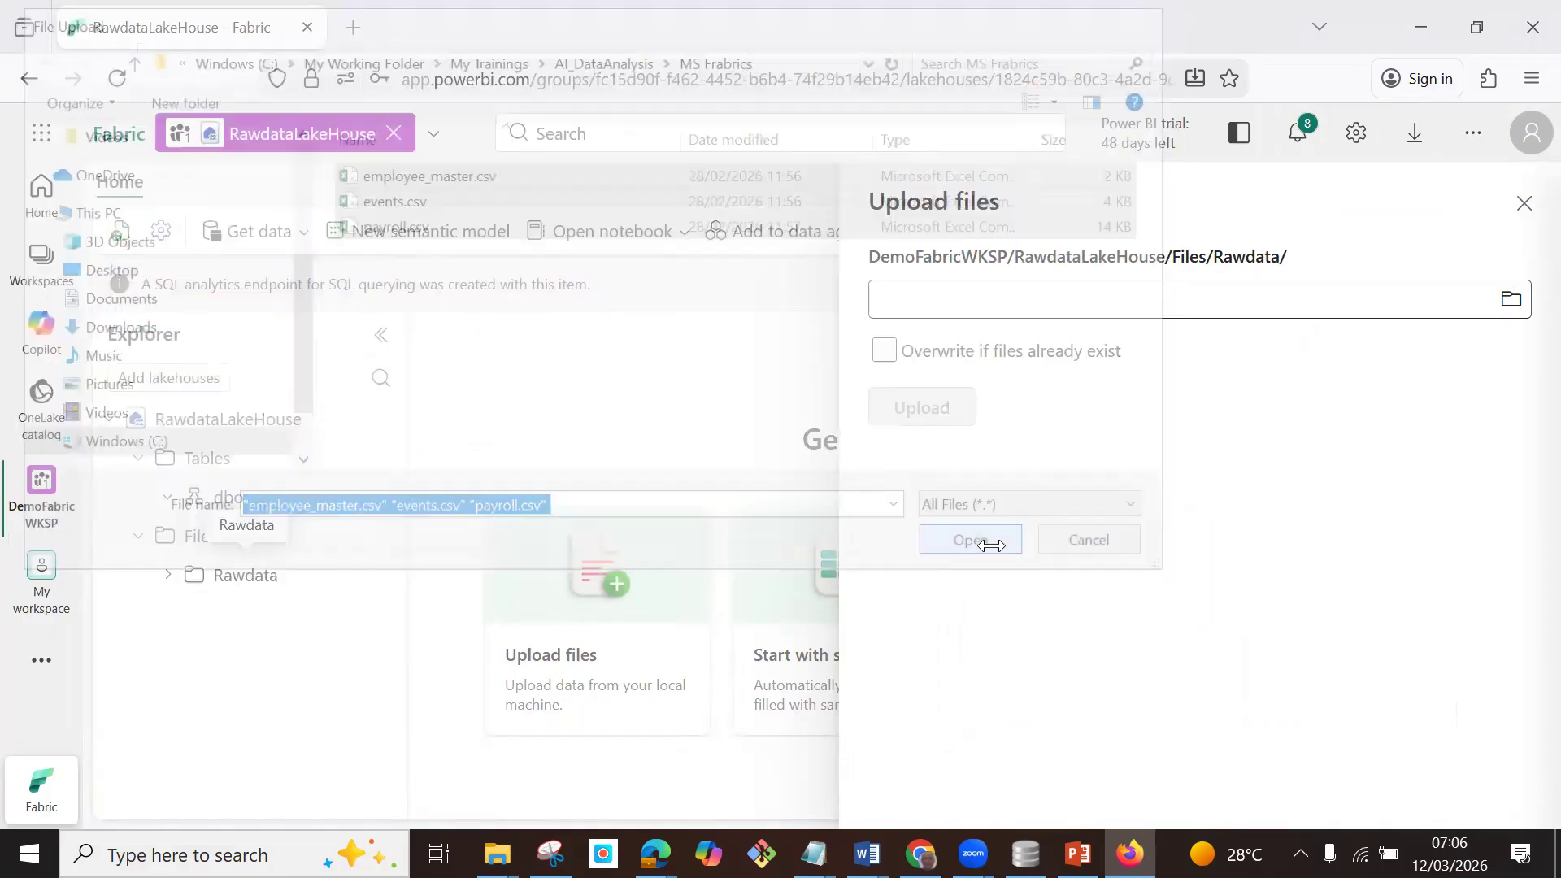
left_click(935, 413)
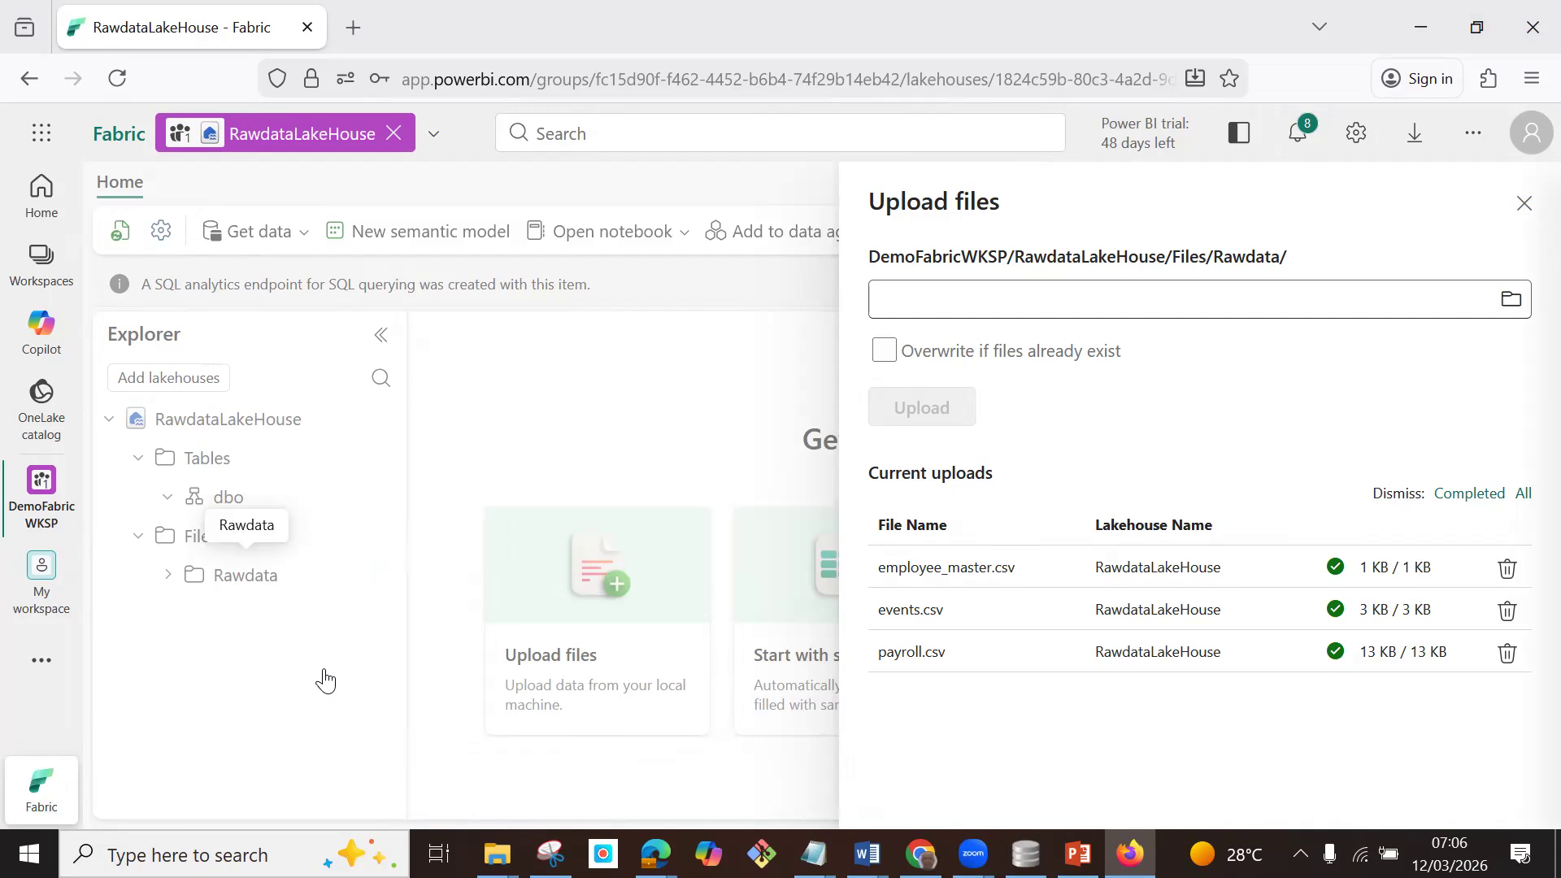
left_click(1523, 203)
Reload the lakehouse page and open the Rawdata folder to check its uploaded files.
left_click(118, 78)
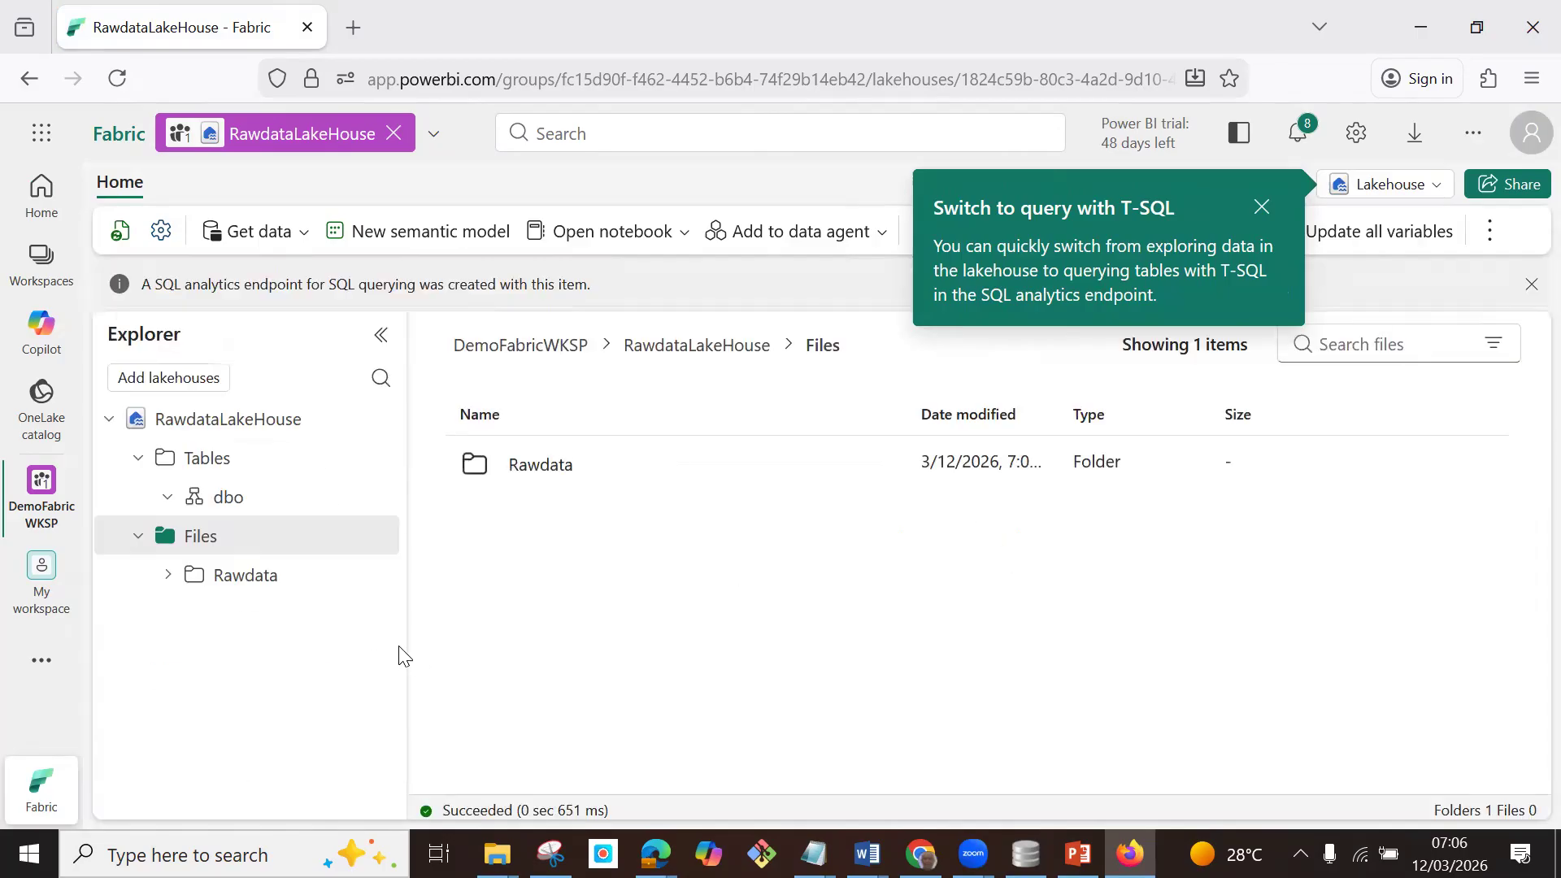
left_click(248, 579)
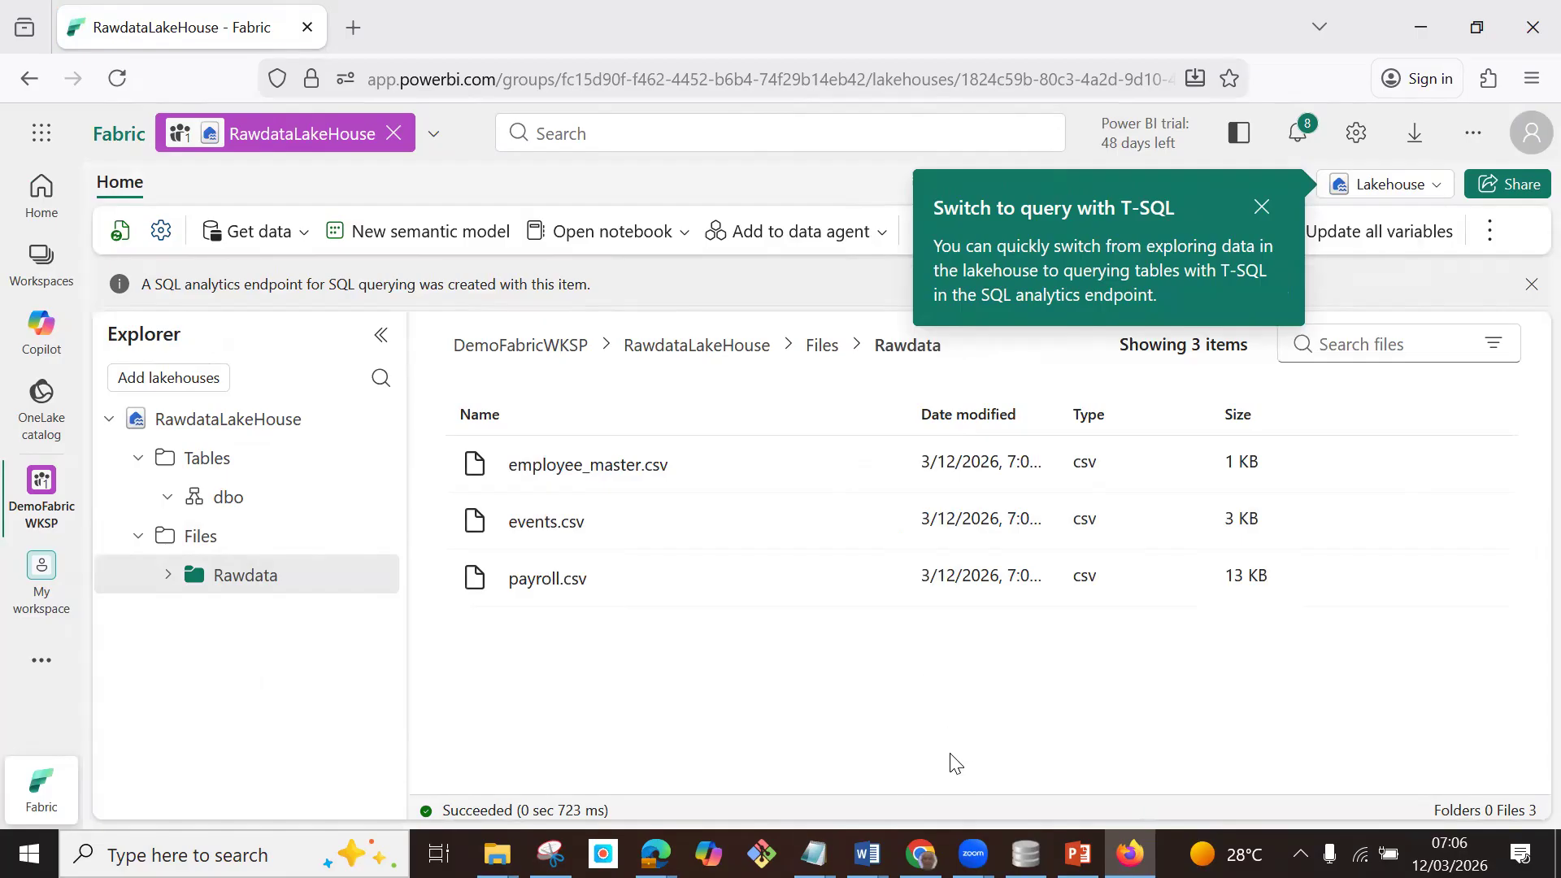
Create a second lakehouse named HR_lakehouse in the DemoFabricWKSP workspace with lakehouse schemas enabled.
left_click(116, 143)
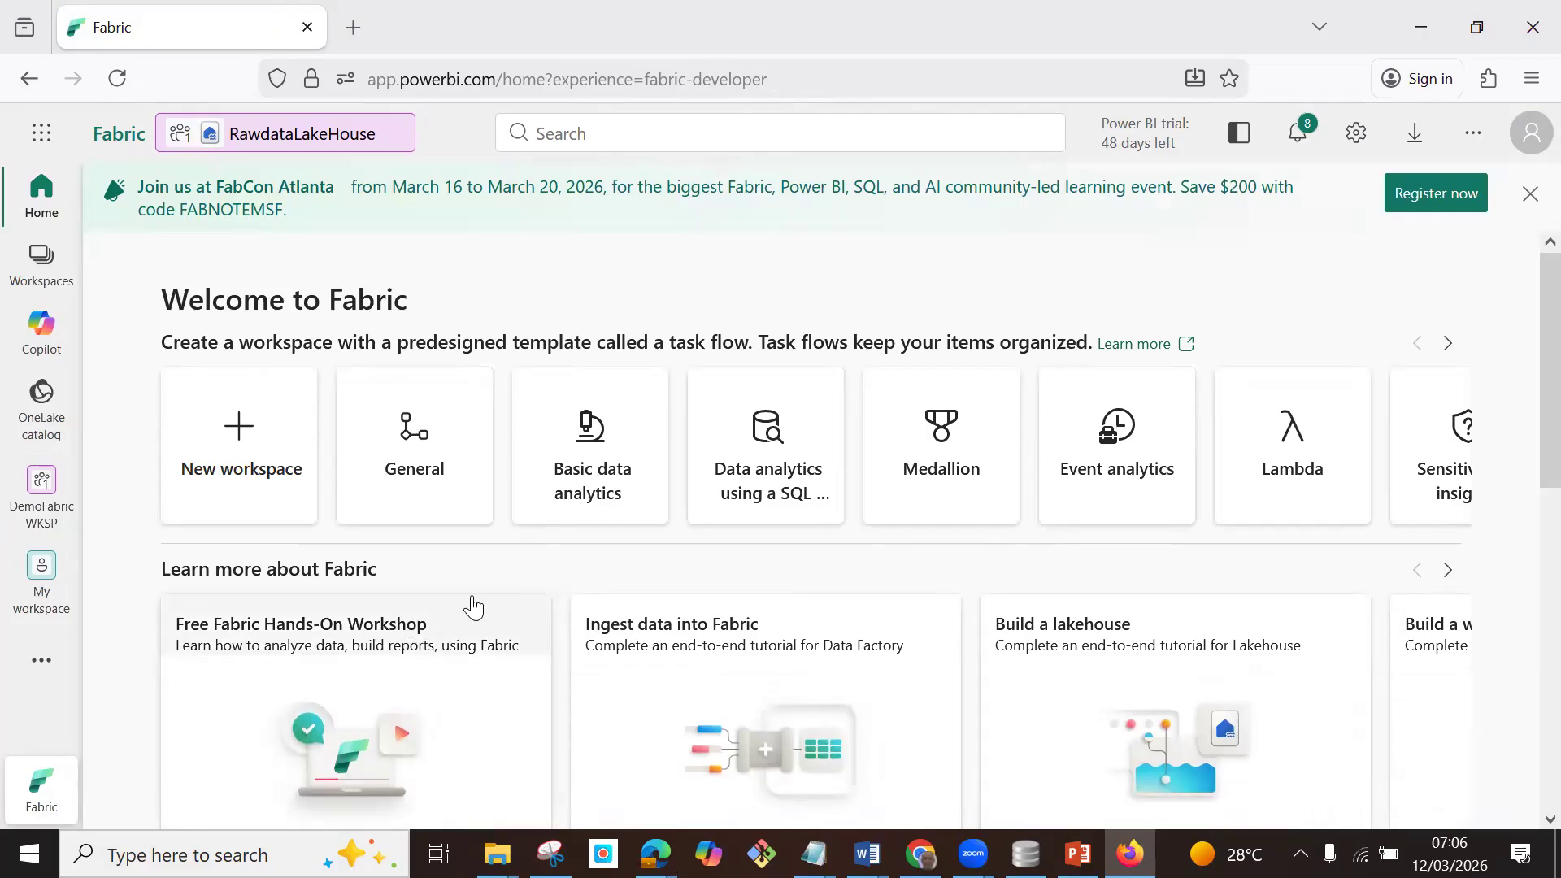
scroll(439, 610, "down", 5)
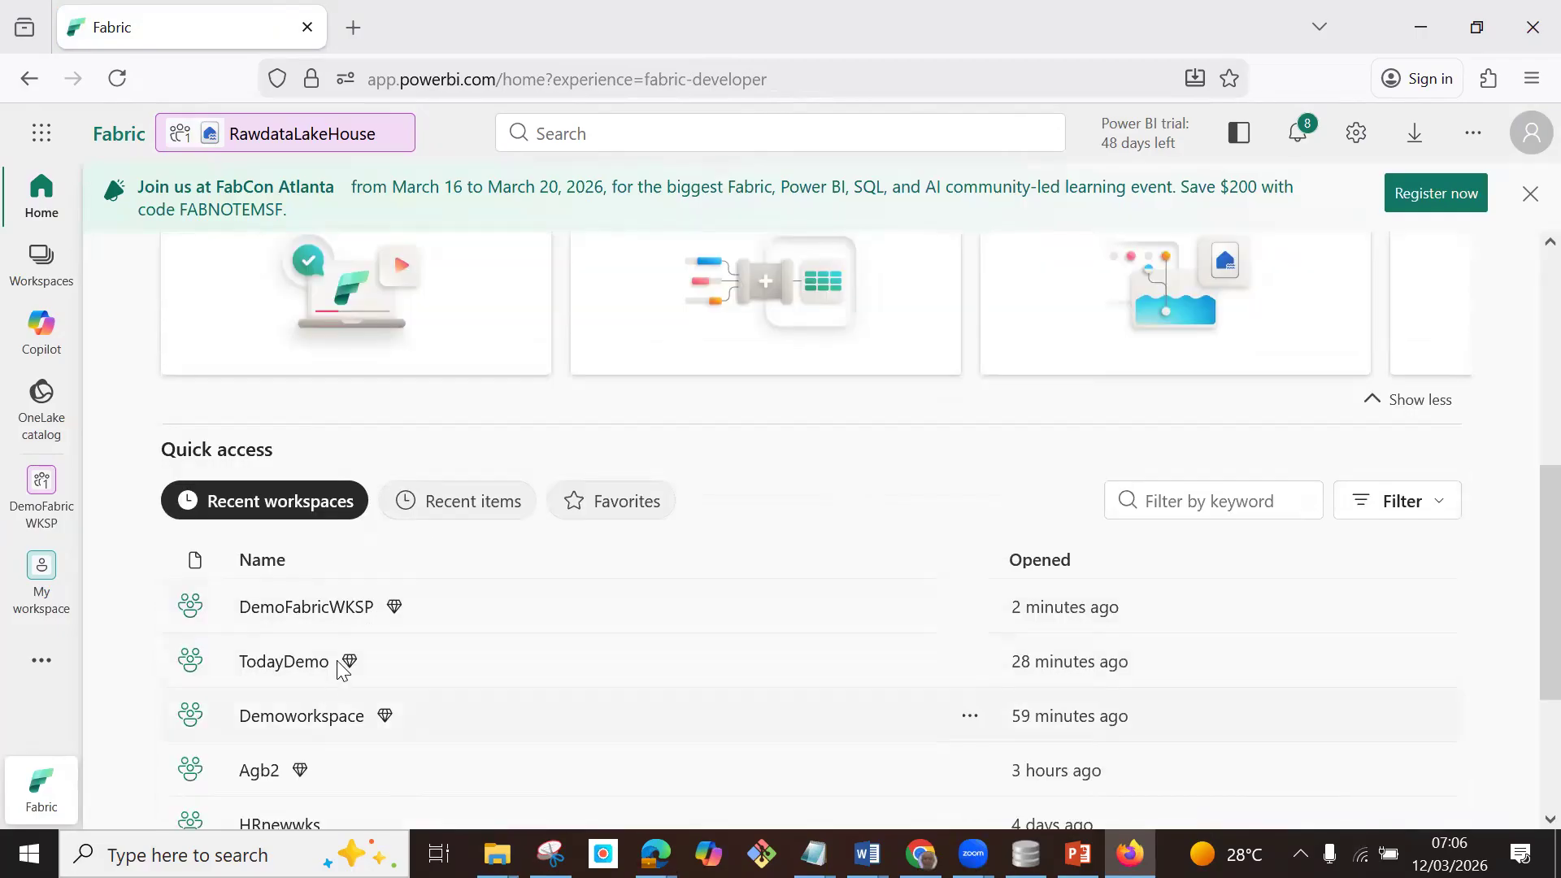
left_click(306, 612)
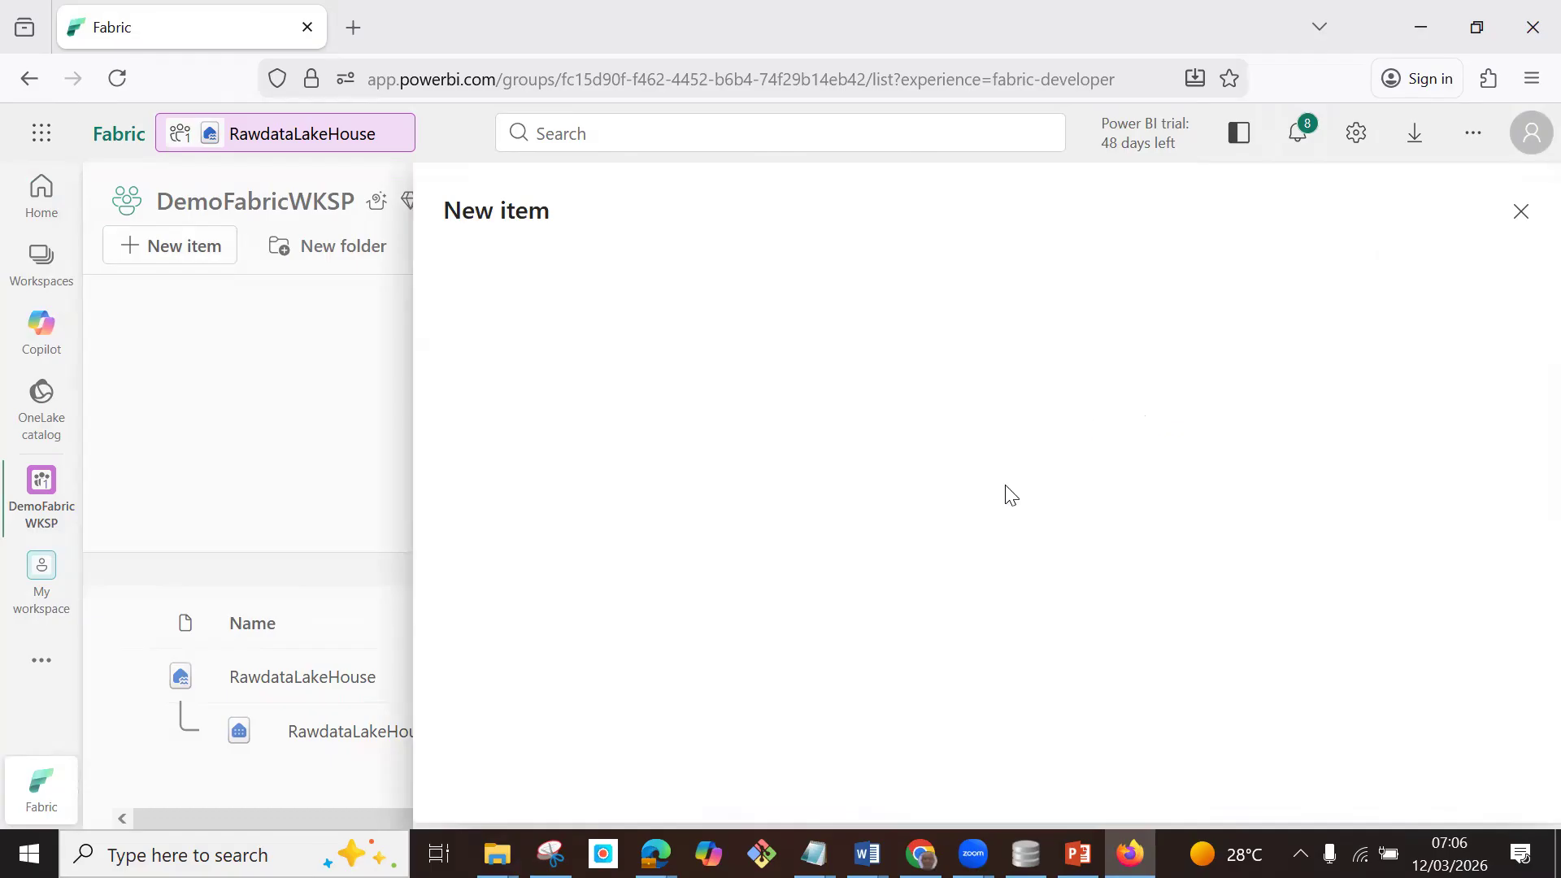
left_click(1255, 263)
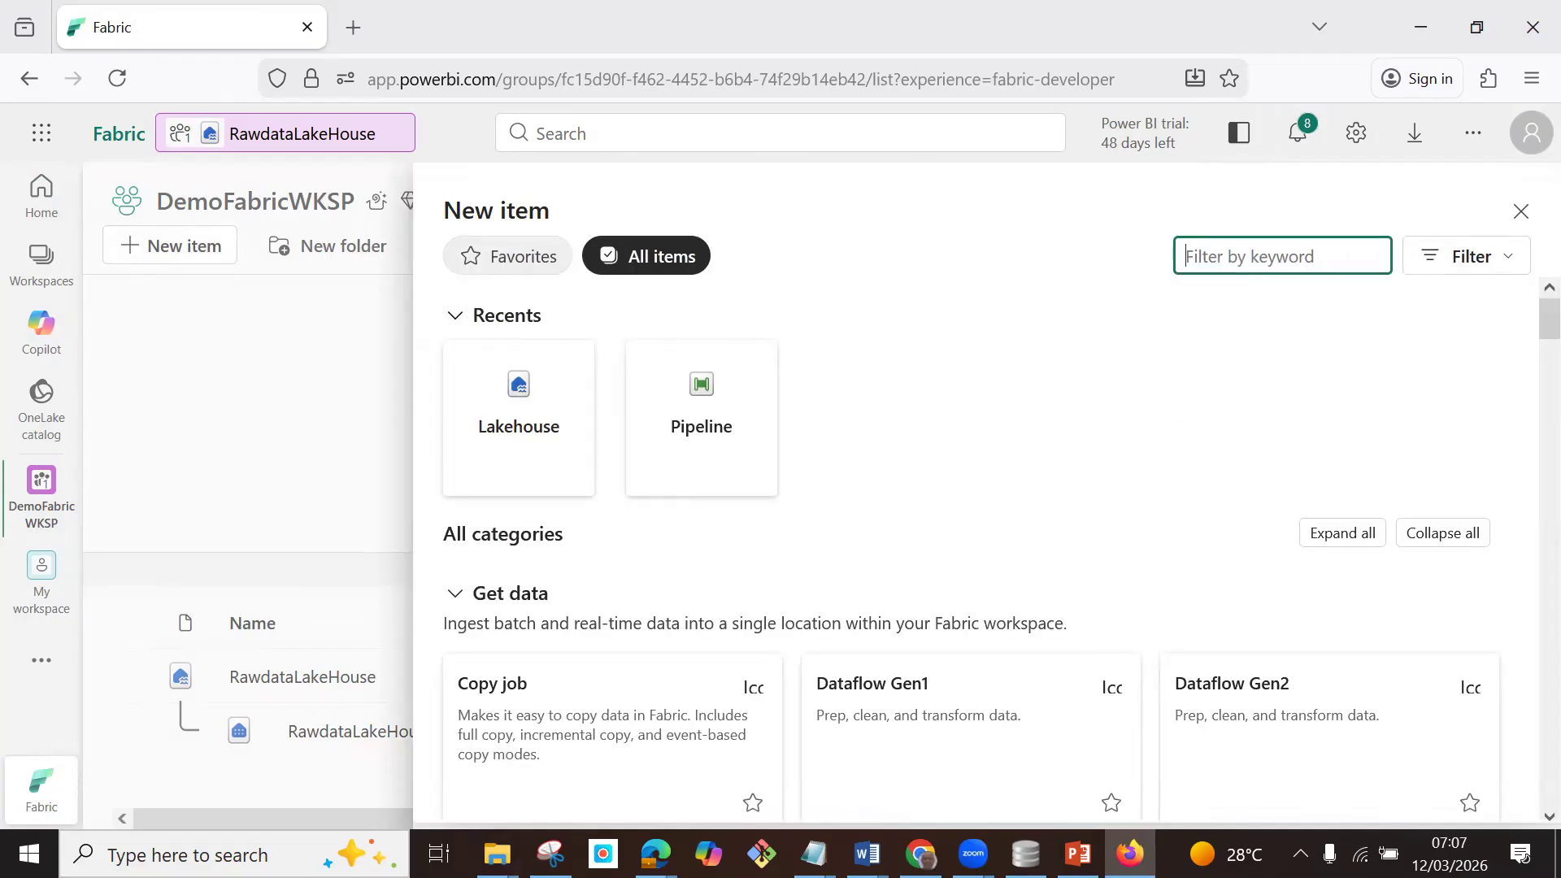
type("lake")
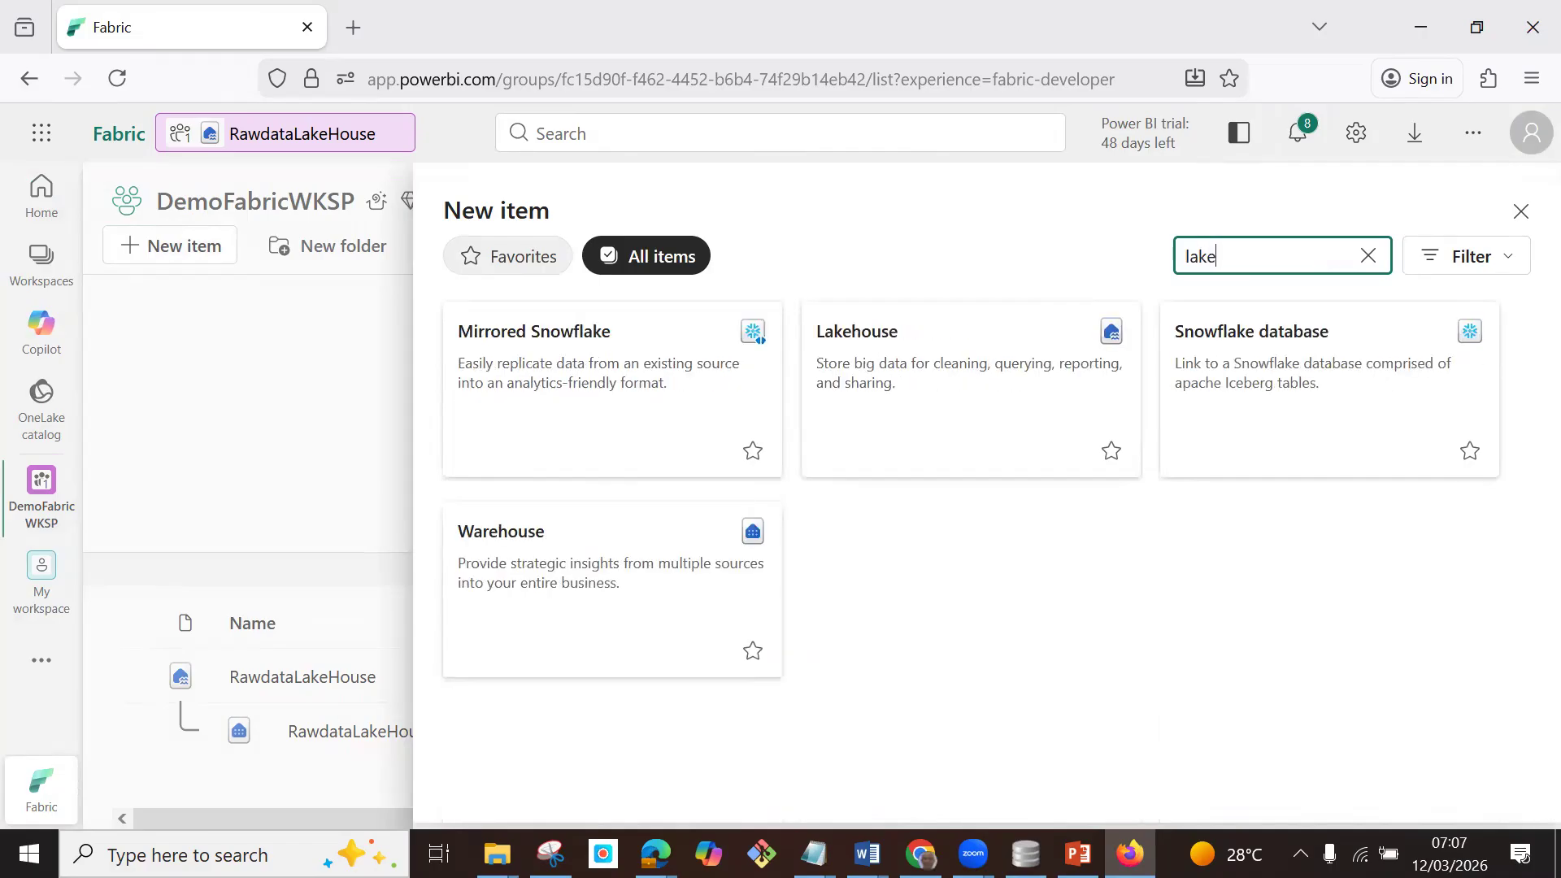
left_click(974, 372)
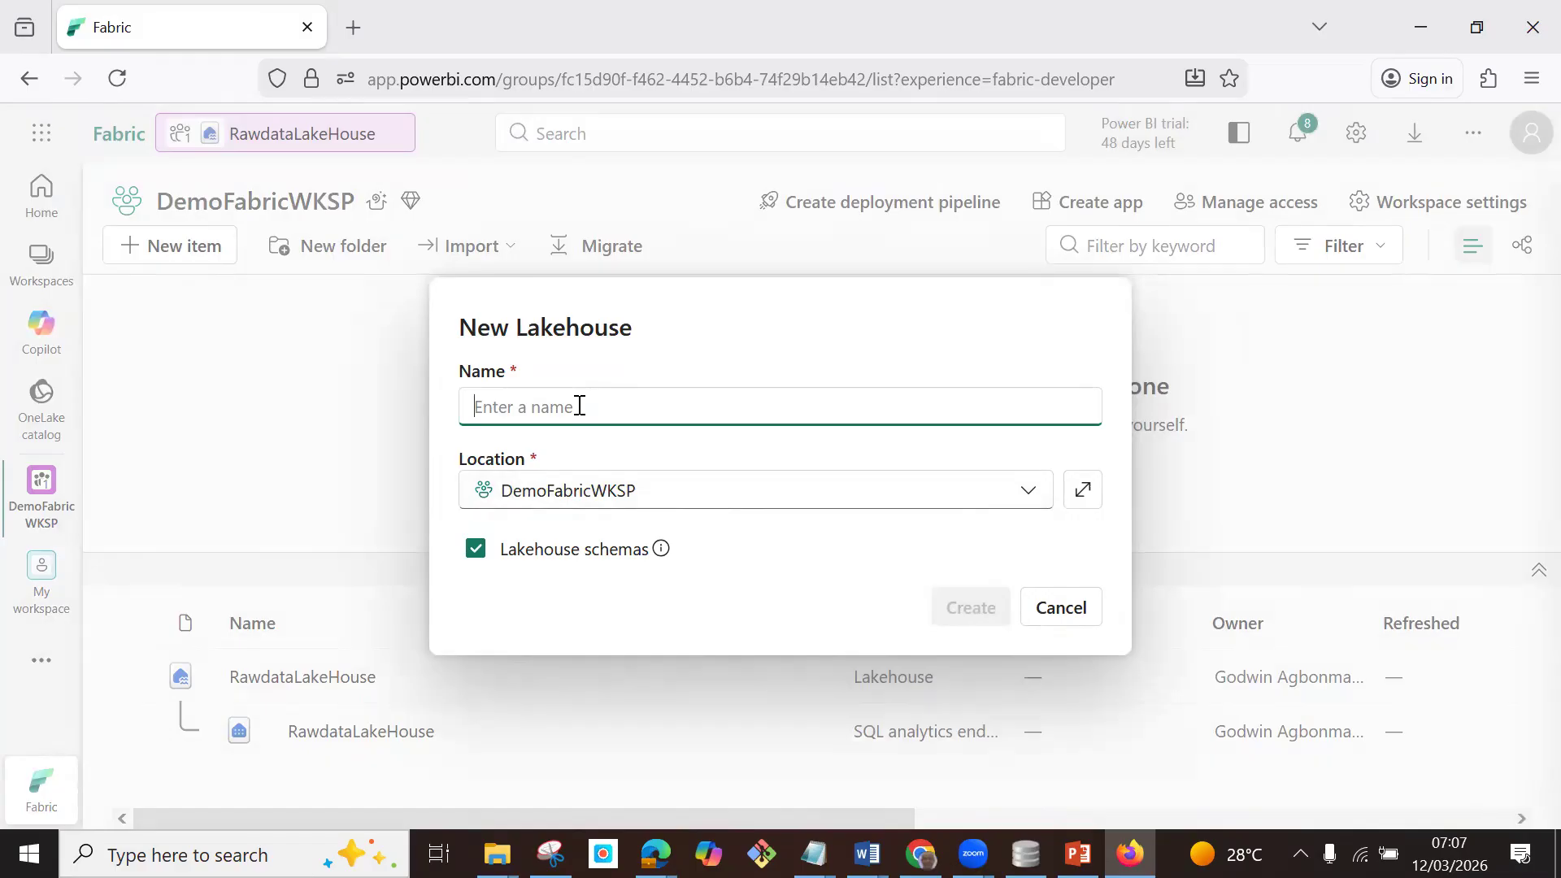
type("HR_lakehouse")
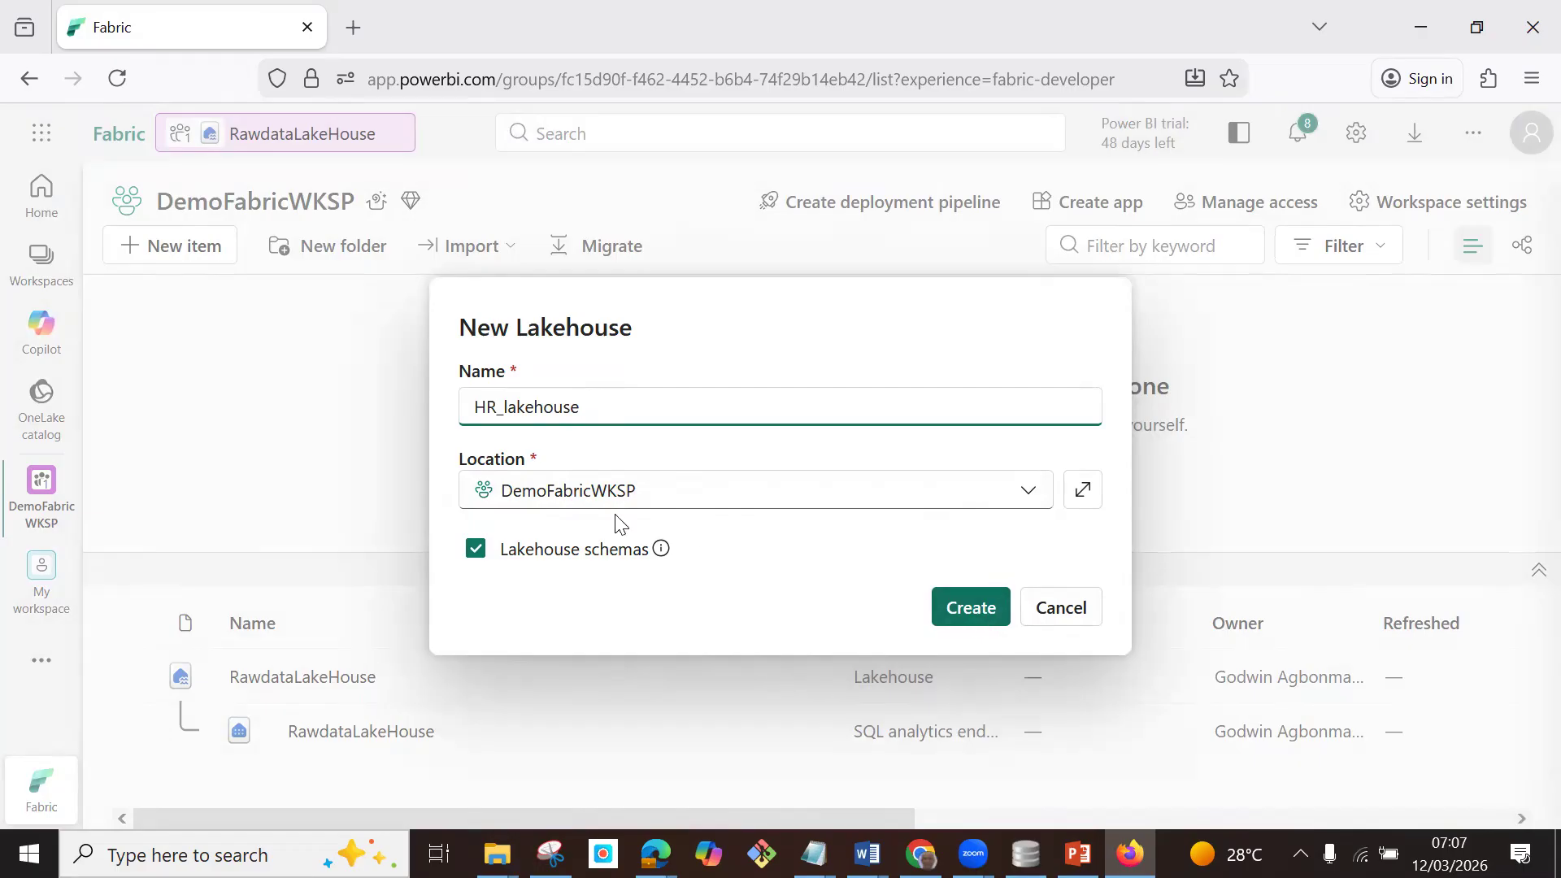
left_click(962, 619)
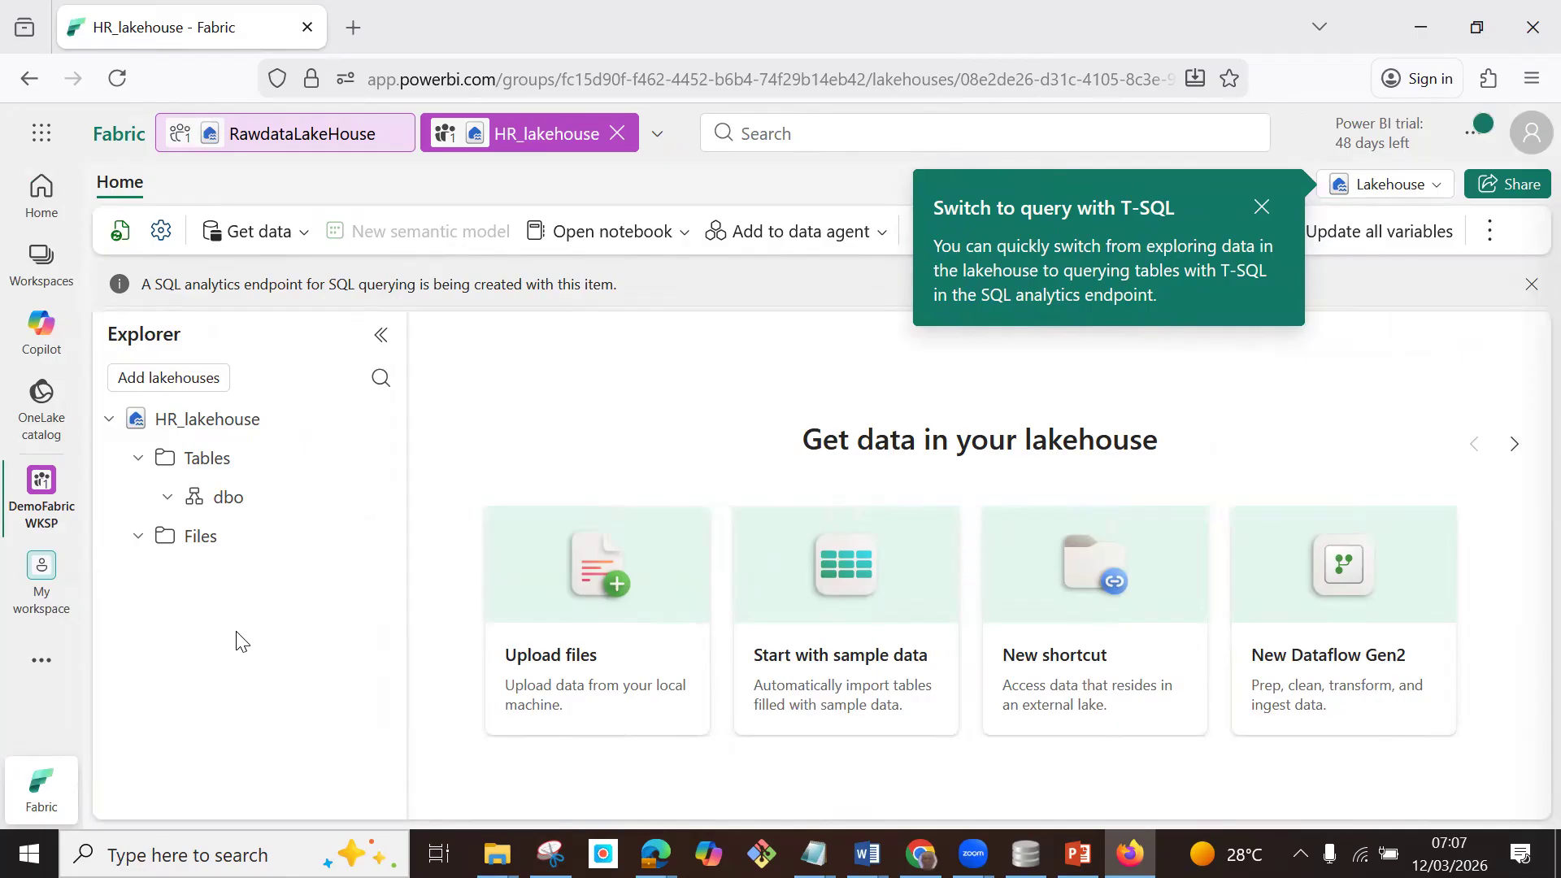
Create a new pipeline named Hrpipeline1 in the DemoFabricWKSP workspace.
left_click(119, 133)
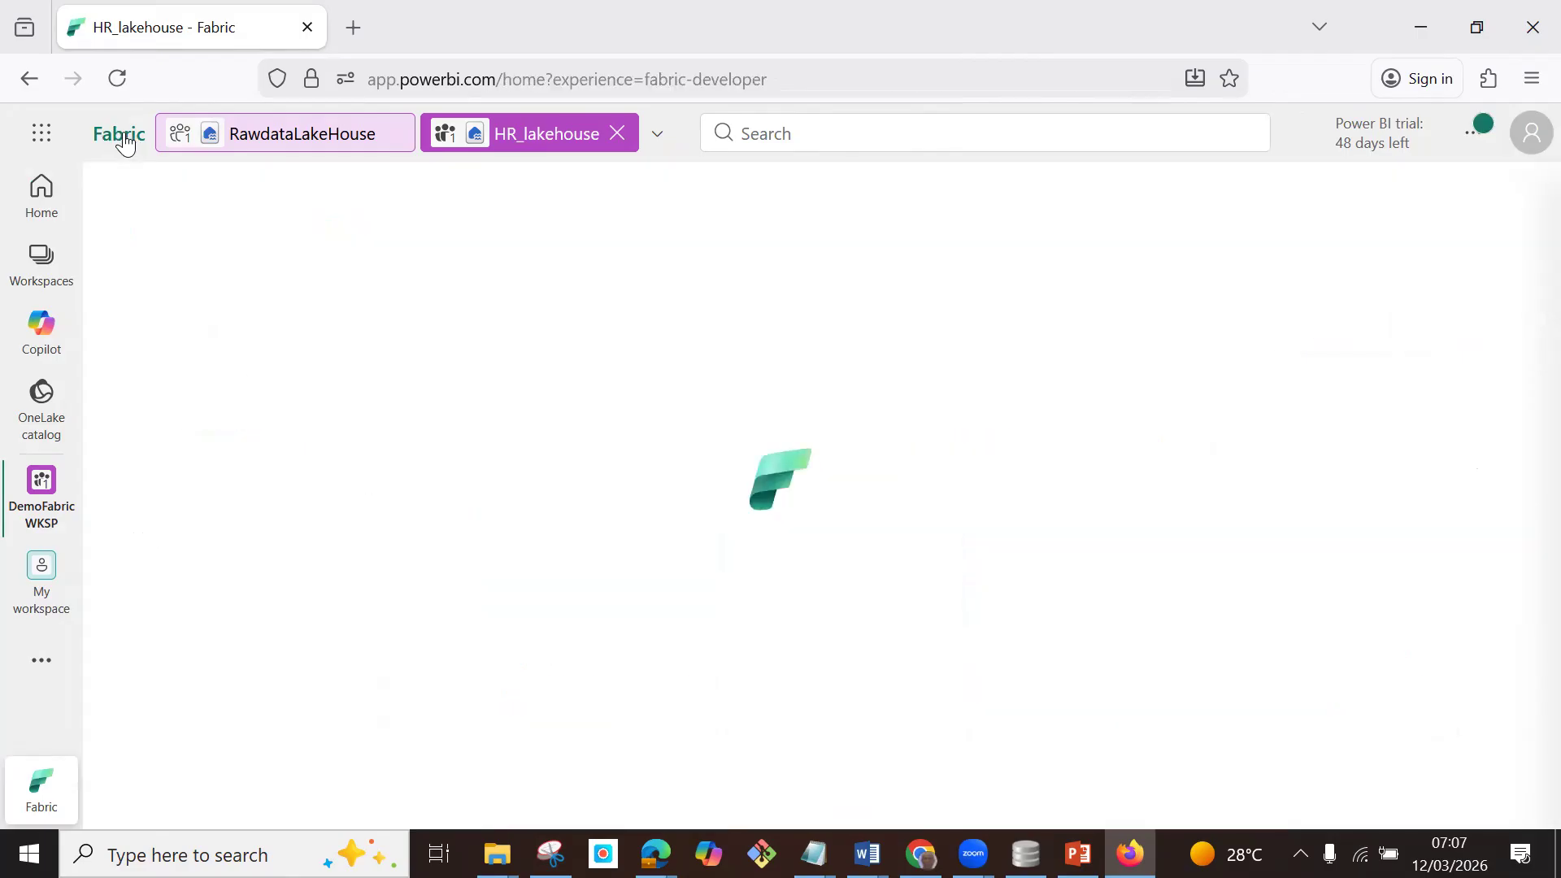
scroll(268, 569, "down", 8)
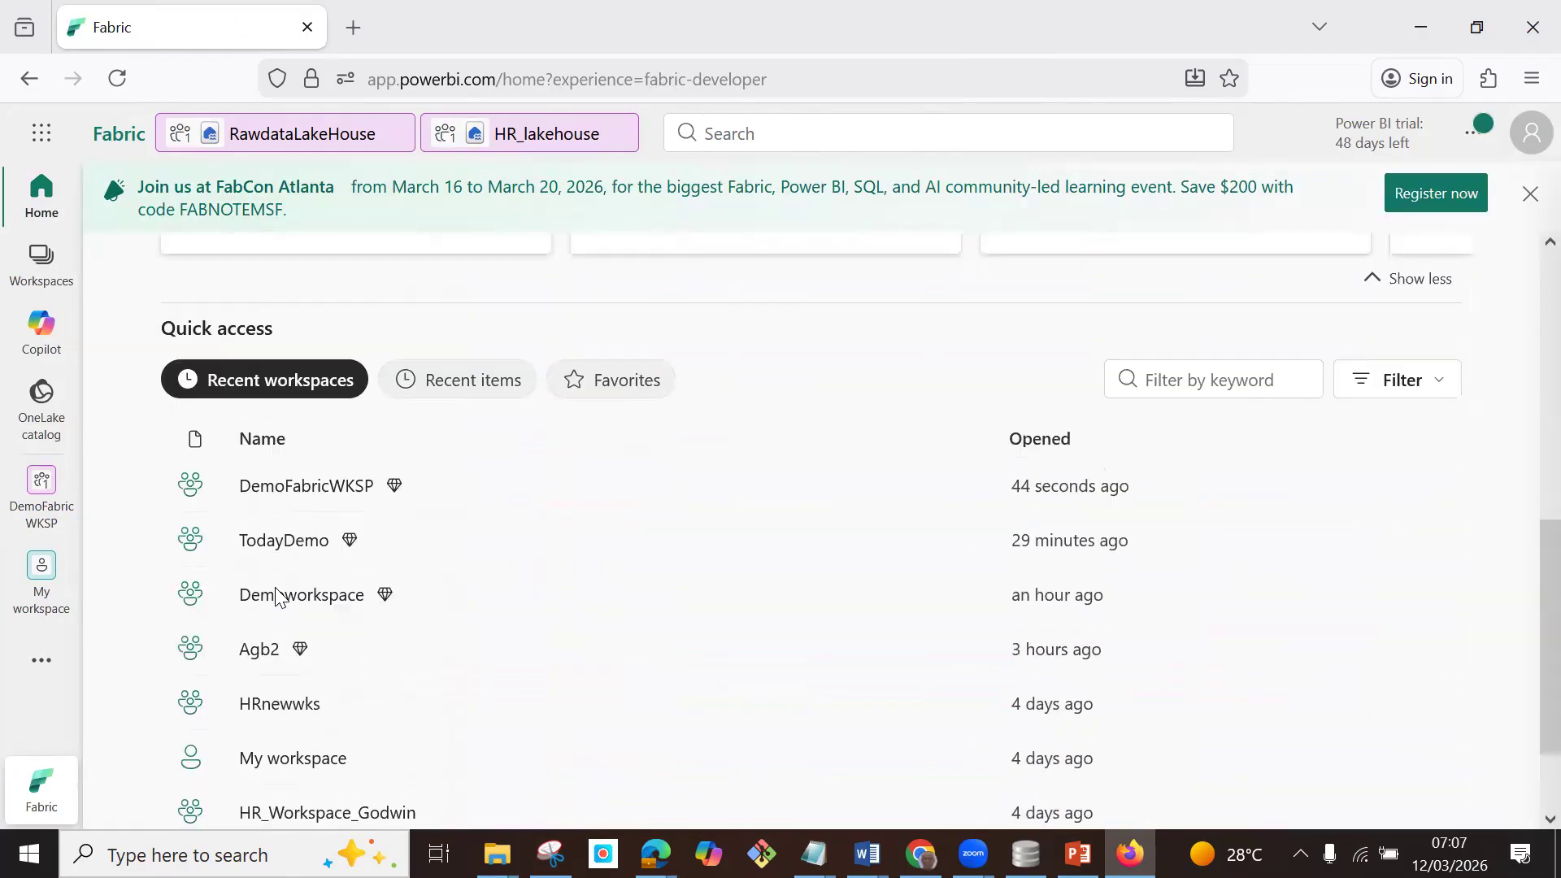
left_click(298, 452)
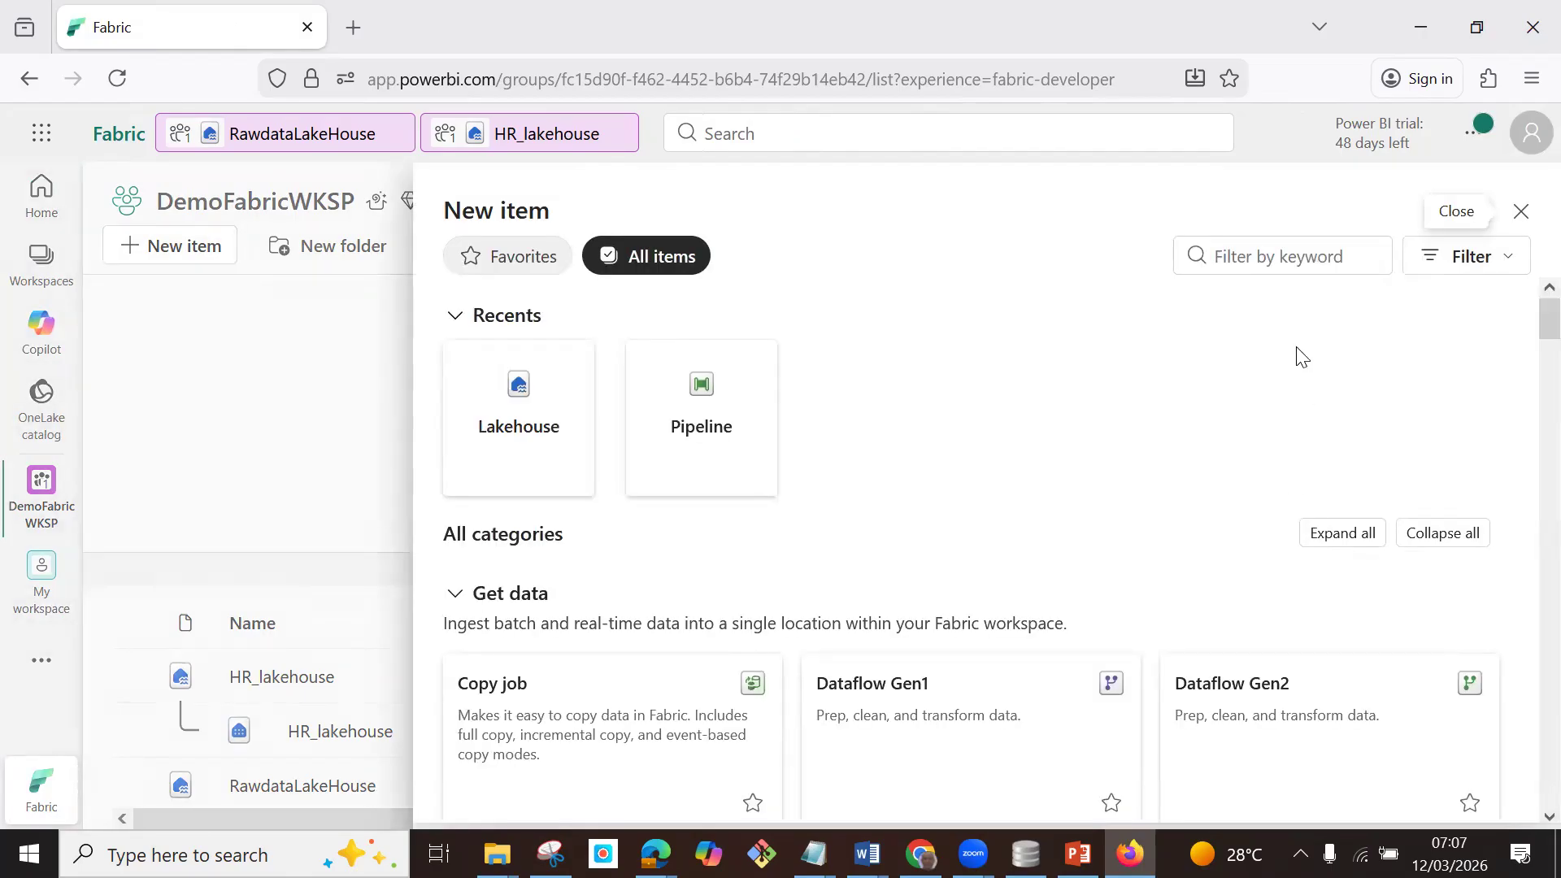
left_click(1273, 259)
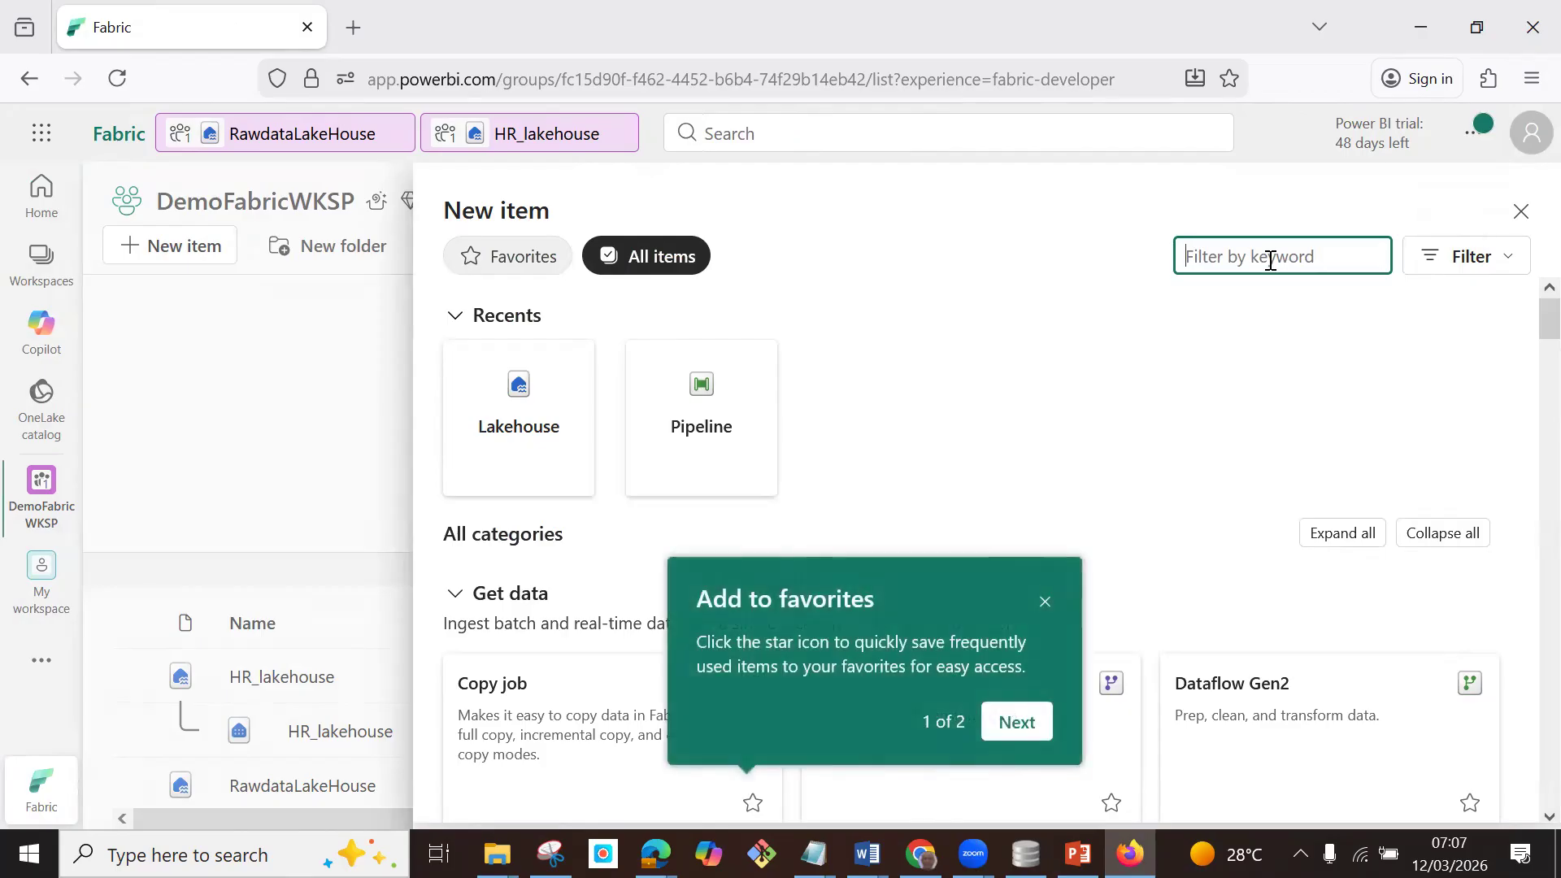
type("pipe")
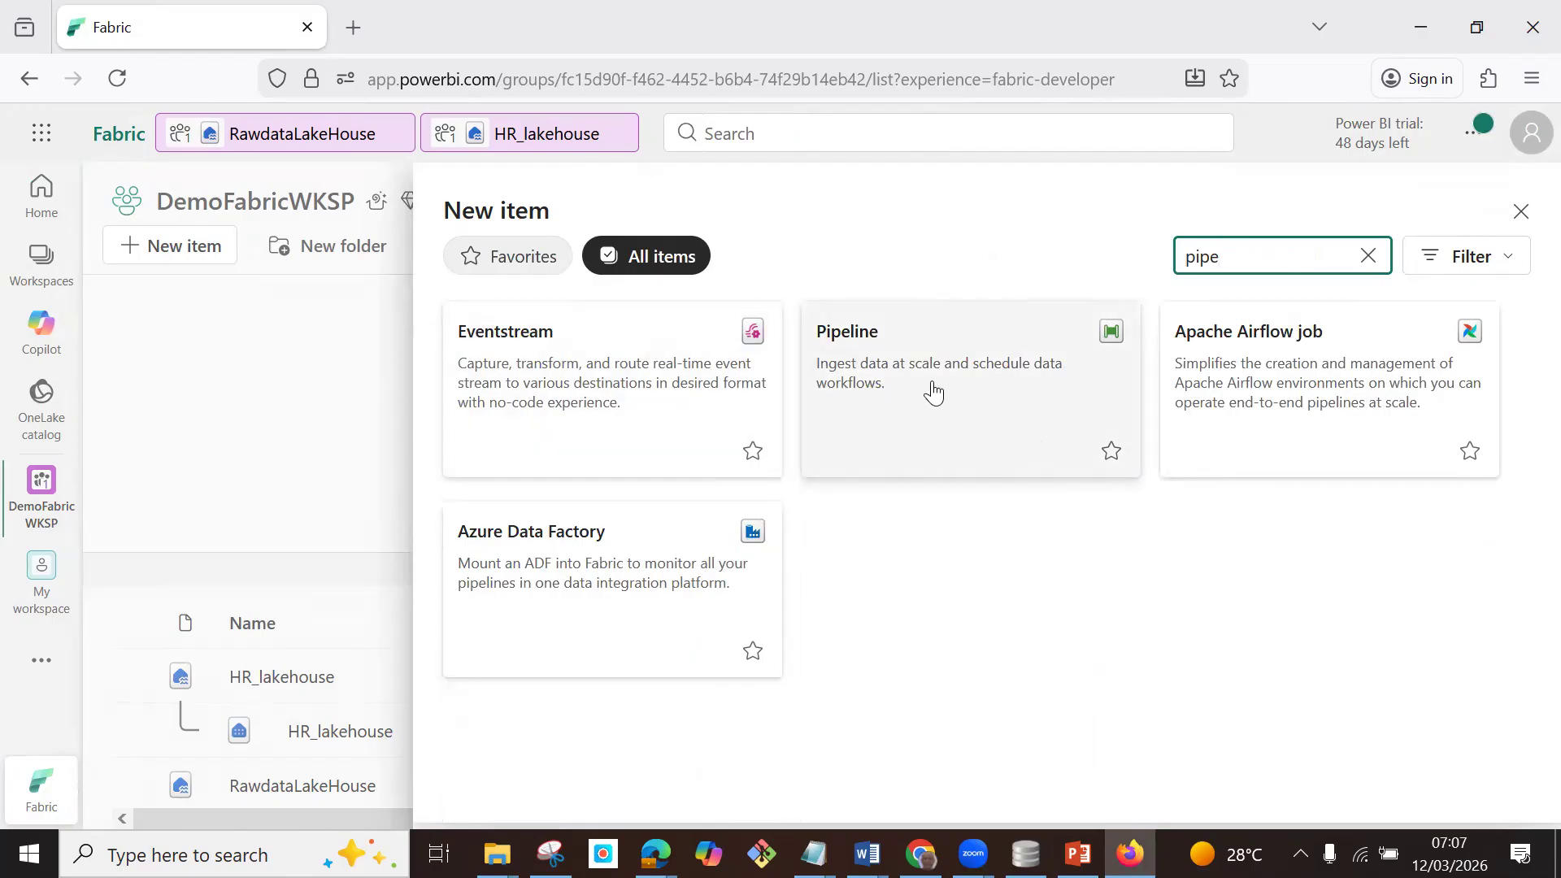
left_click_drag(931, 382, 936, 371)
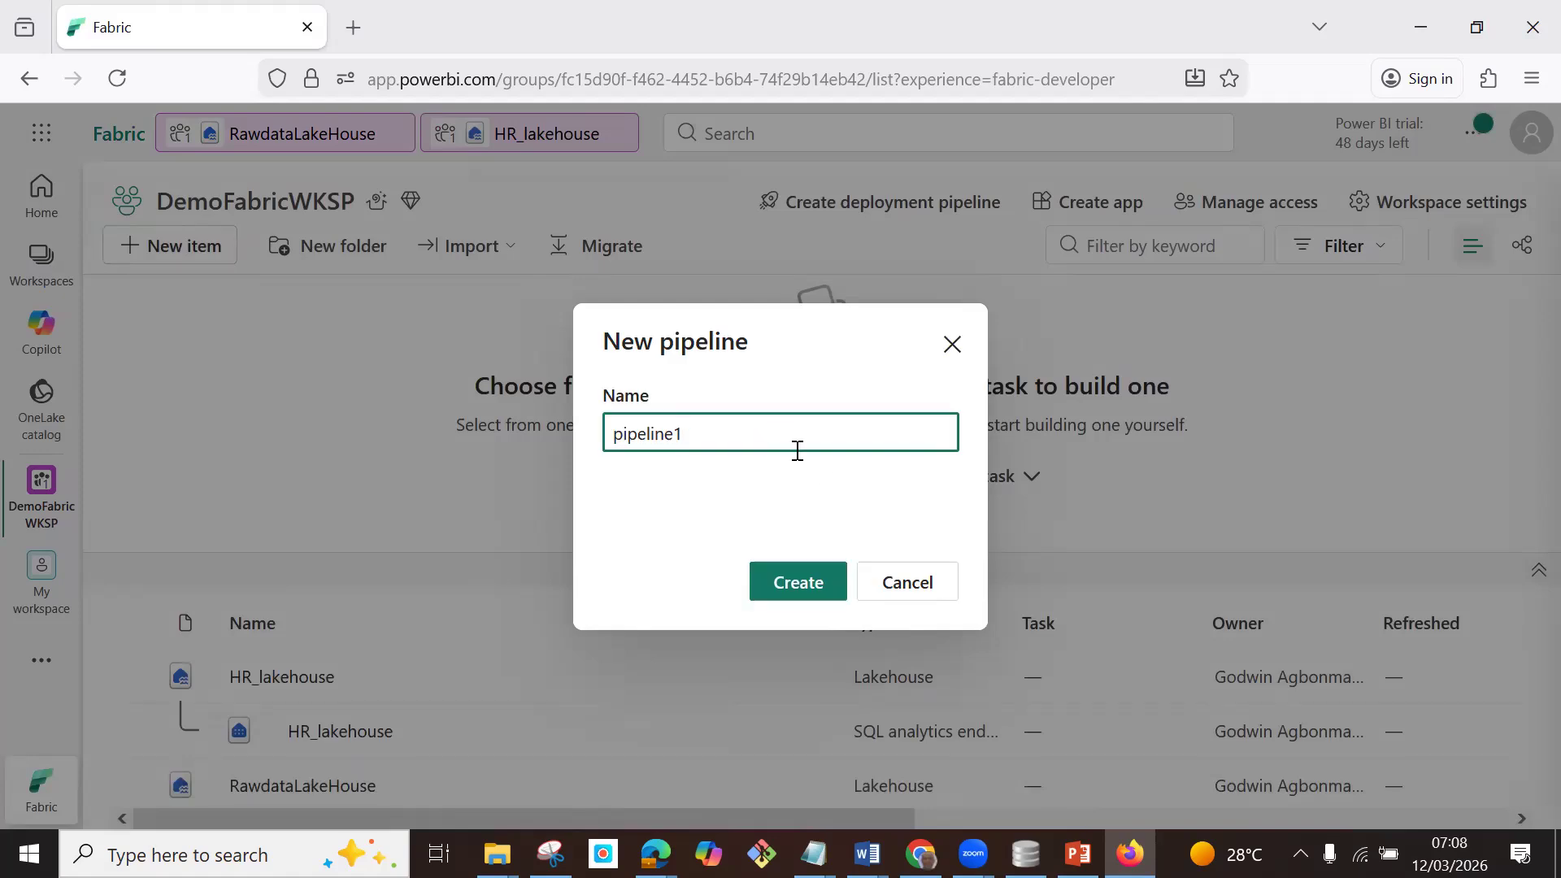
left_click(613, 434)
type("Hr")
left_click(805, 587)
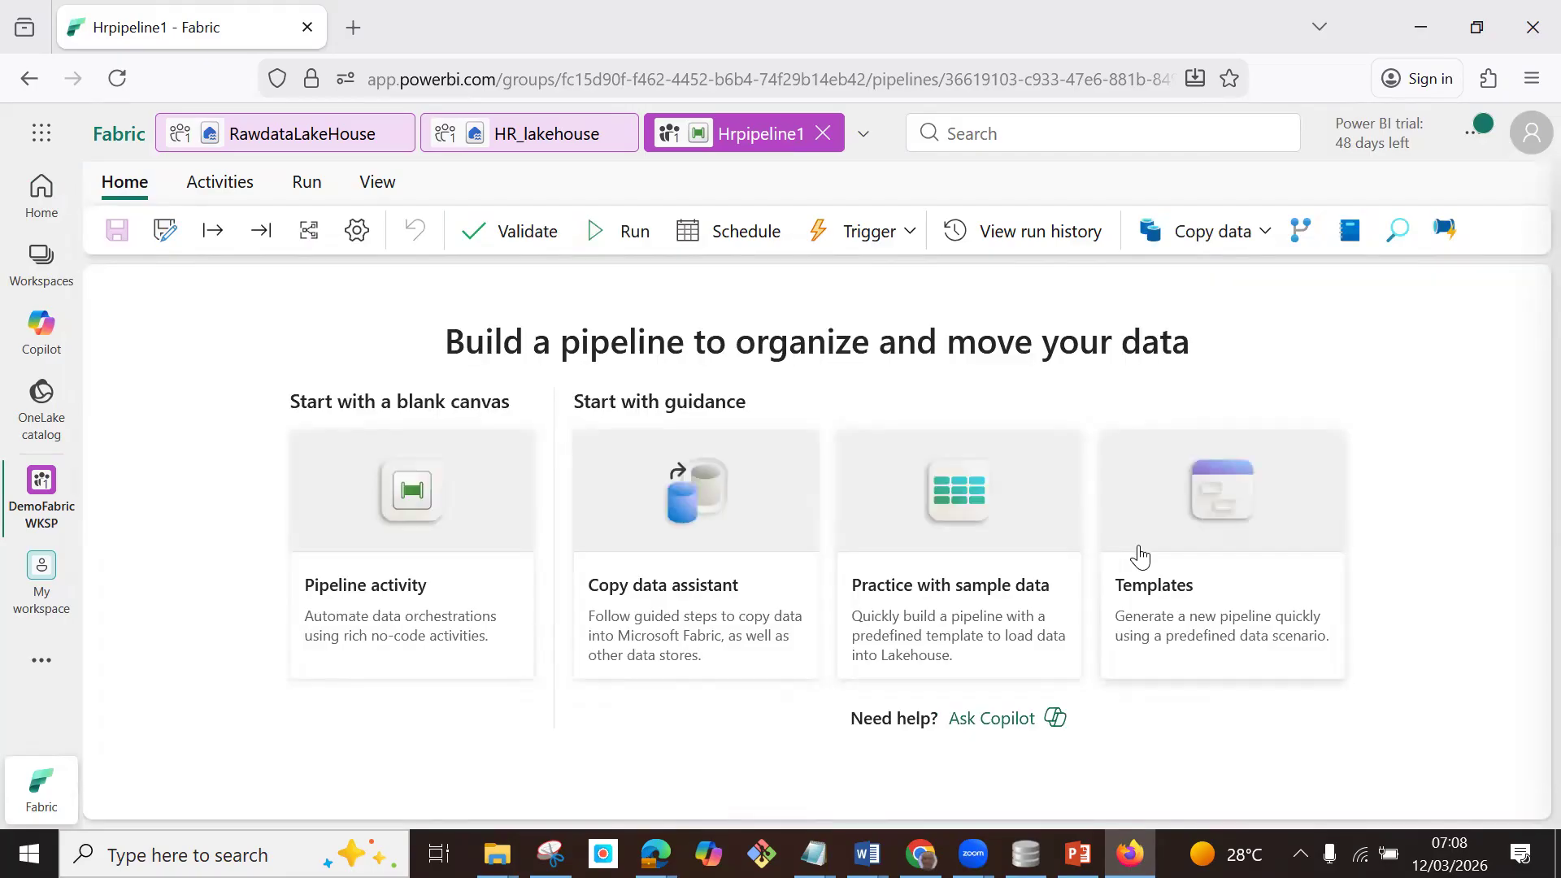
Add a Copy data activity to the blank pipeline canvas and expand its properties pane.
left_click(455, 502)
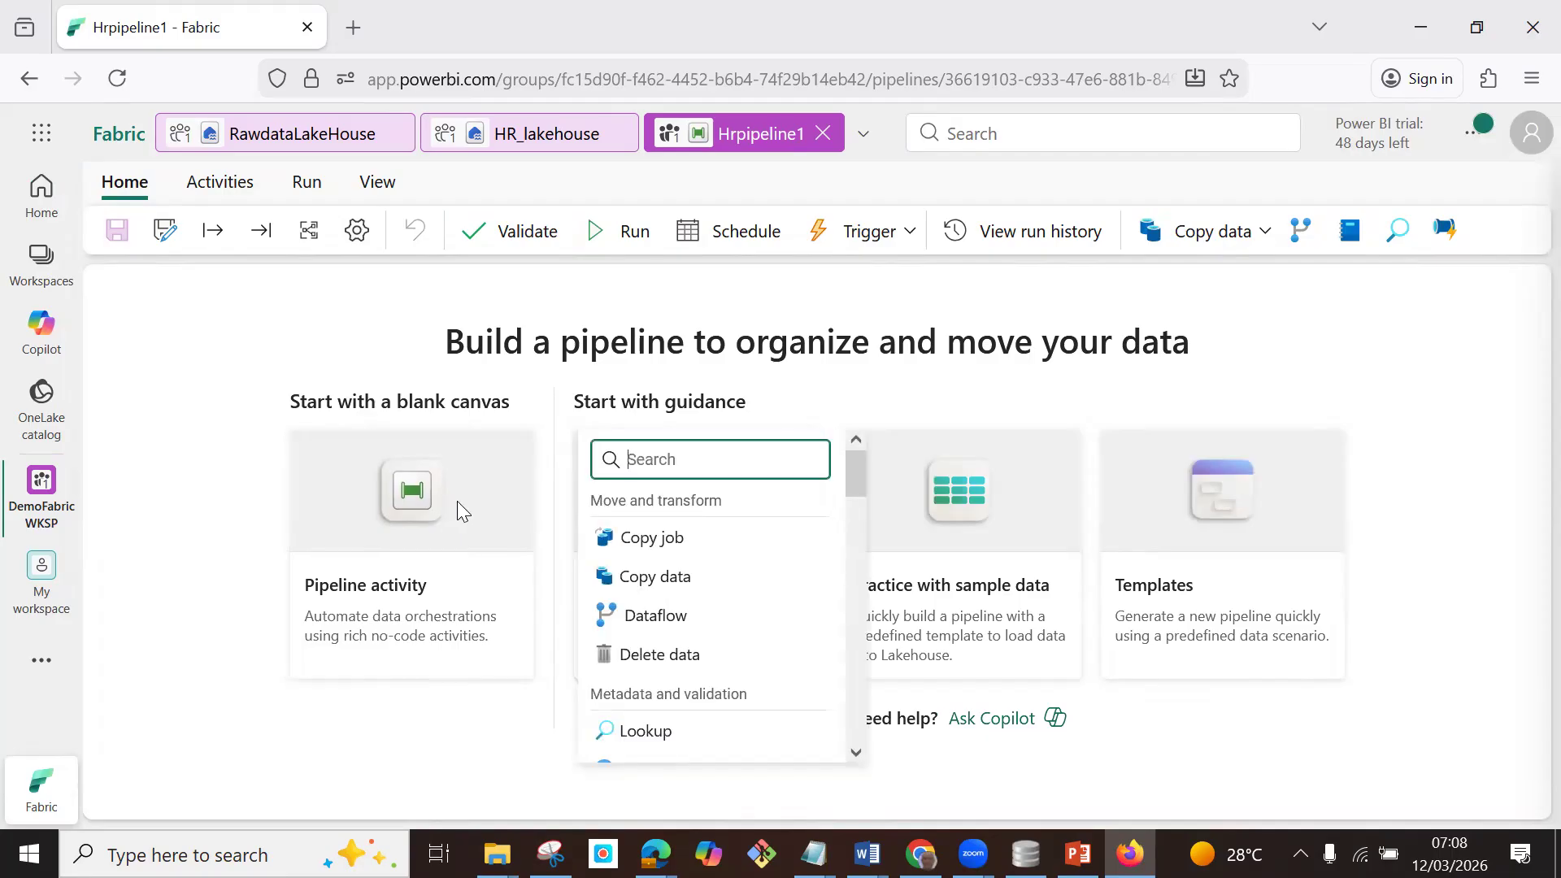
left_click(673, 579)
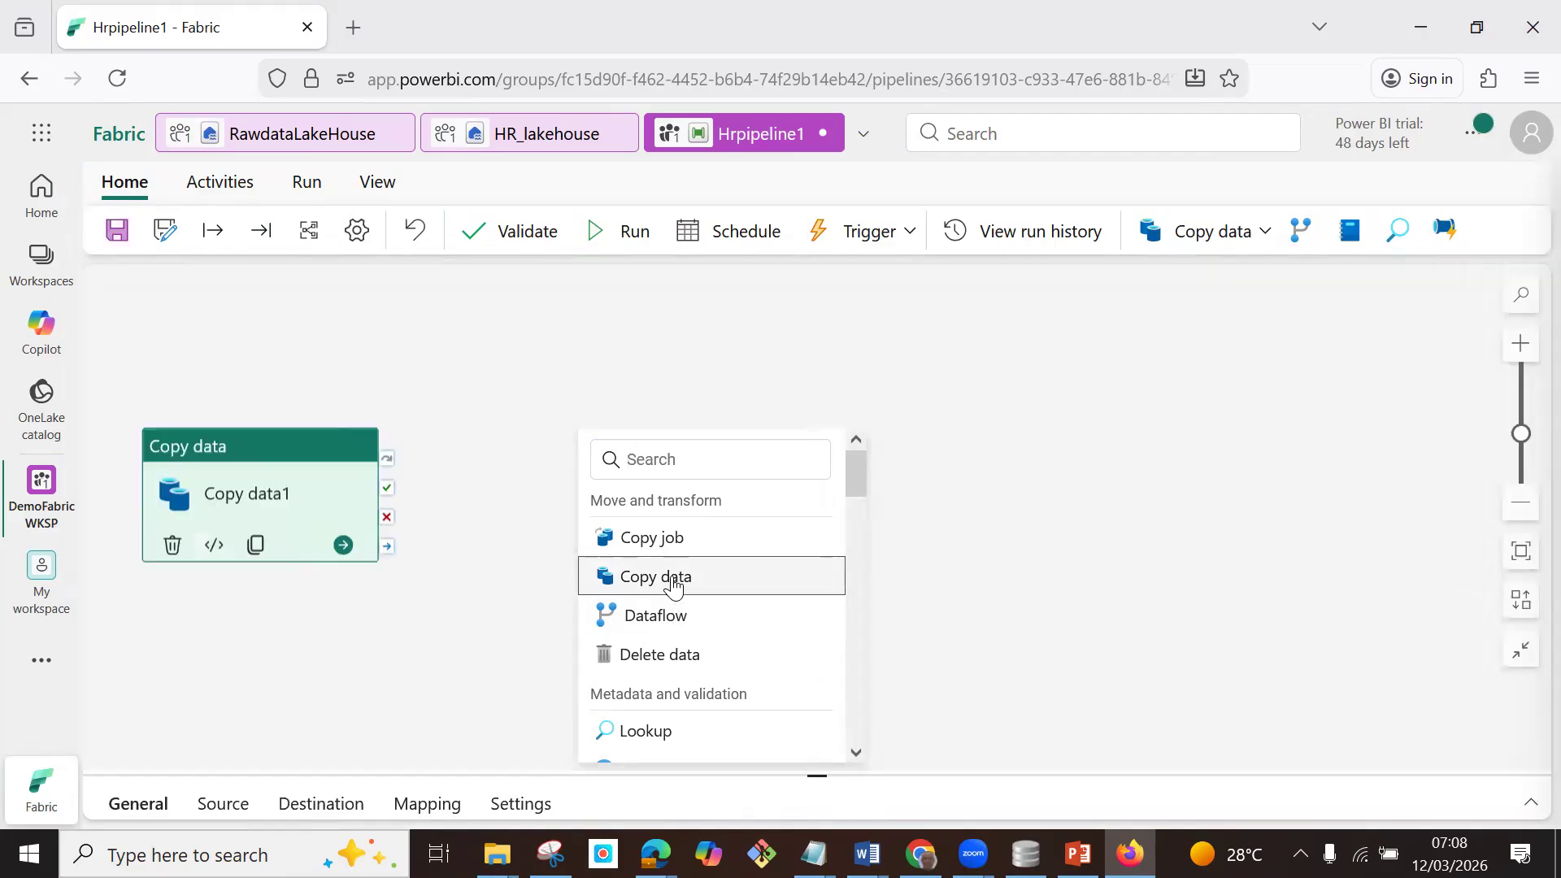
left_click(1529, 809)
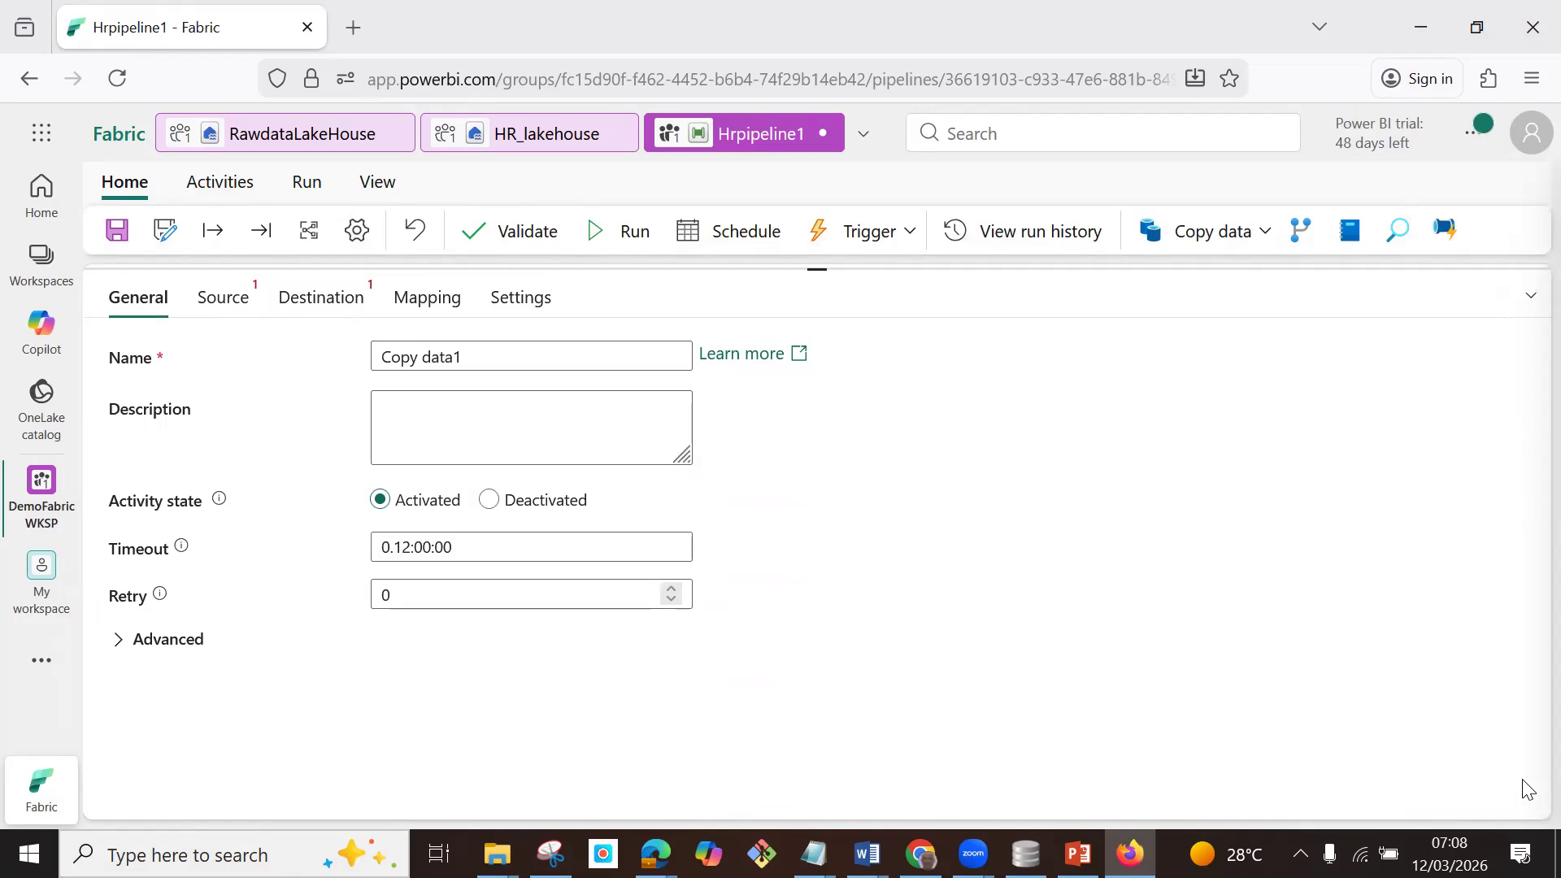
left_click(1531, 307)
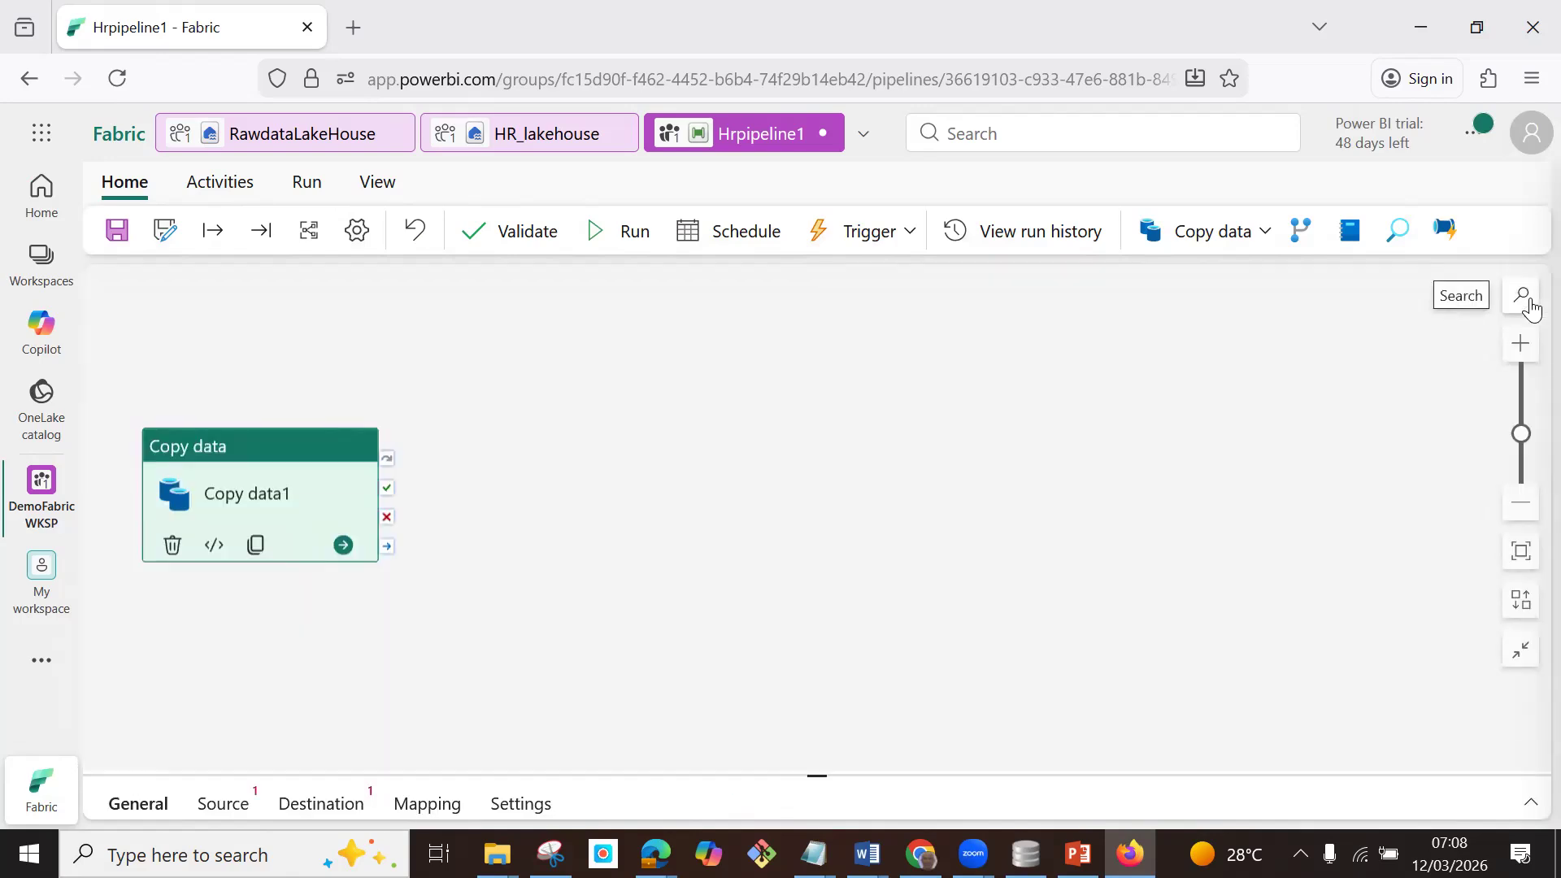
left_click(1528, 808)
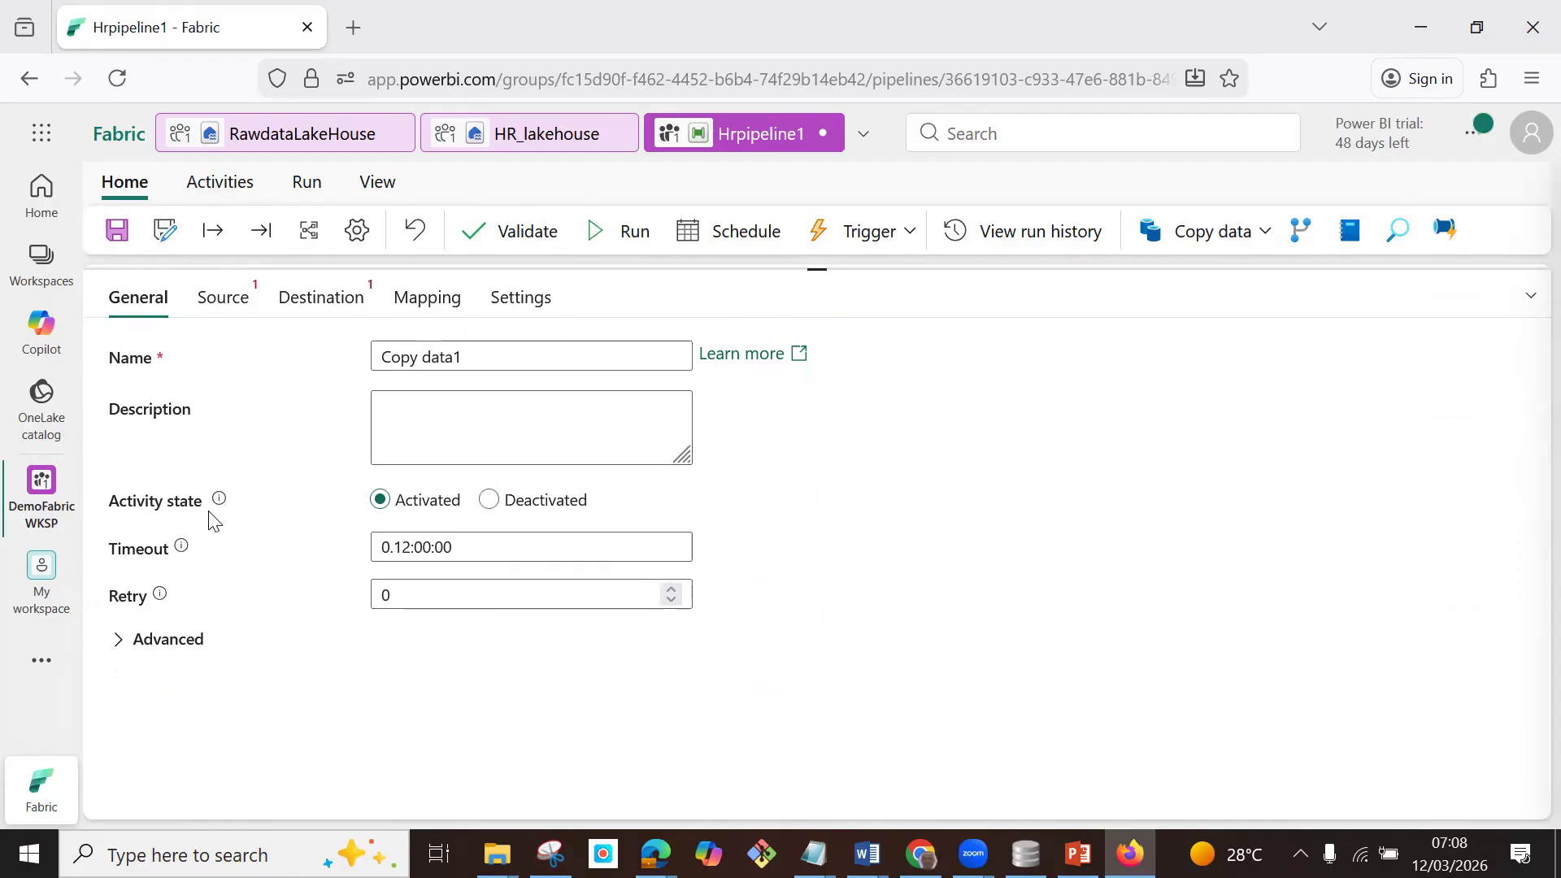
Set the copy activity's source connection to RawdataLakeHouse from the OneLake catalog.
left_click(224, 310)
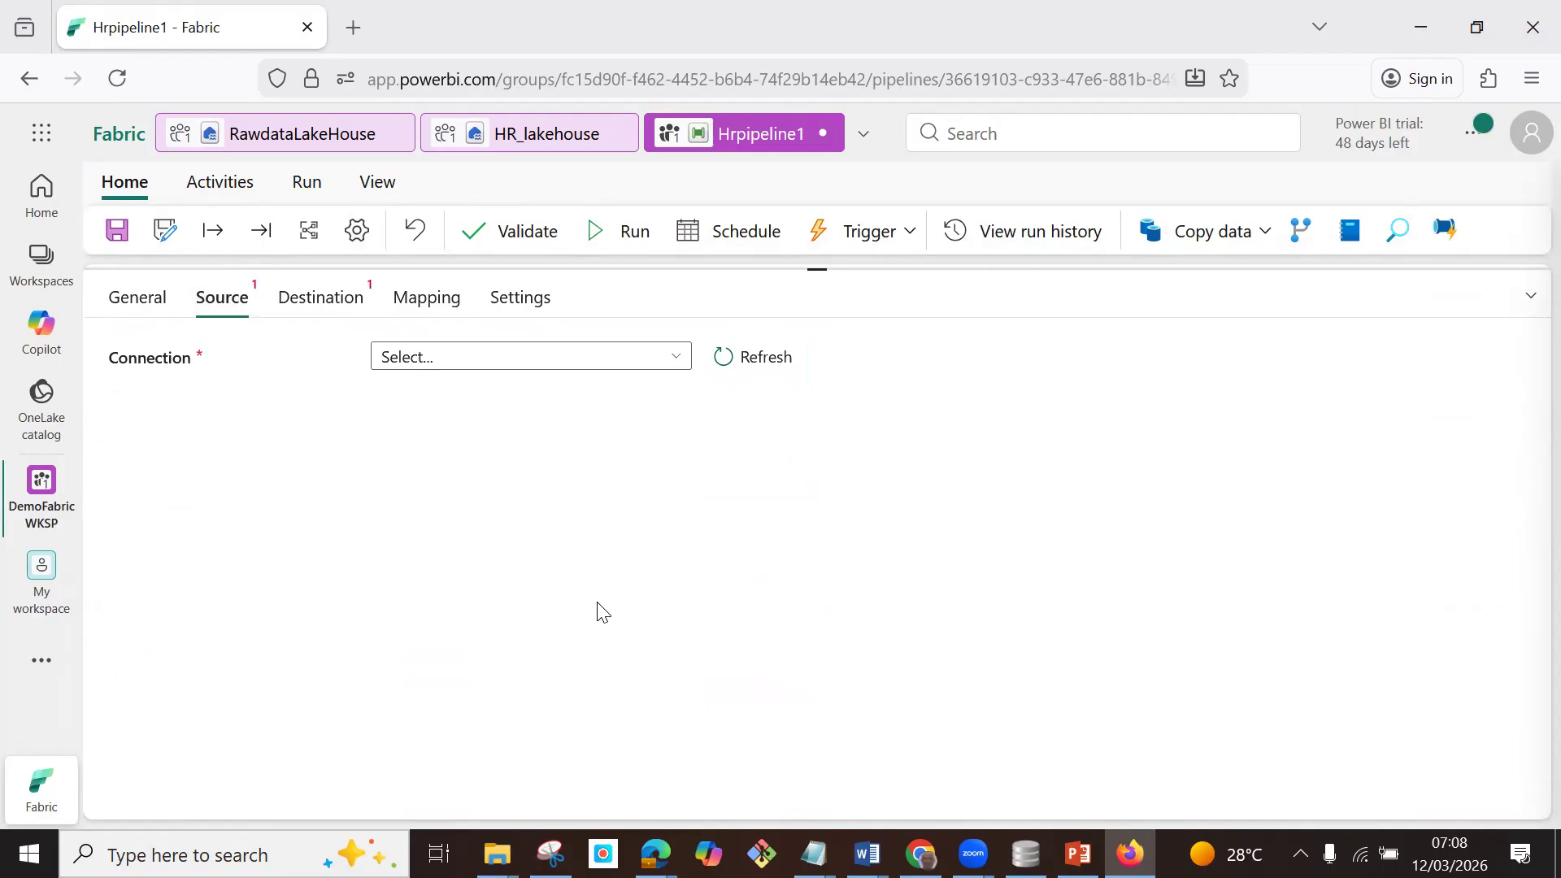
left_click(675, 362)
left_click(416, 509)
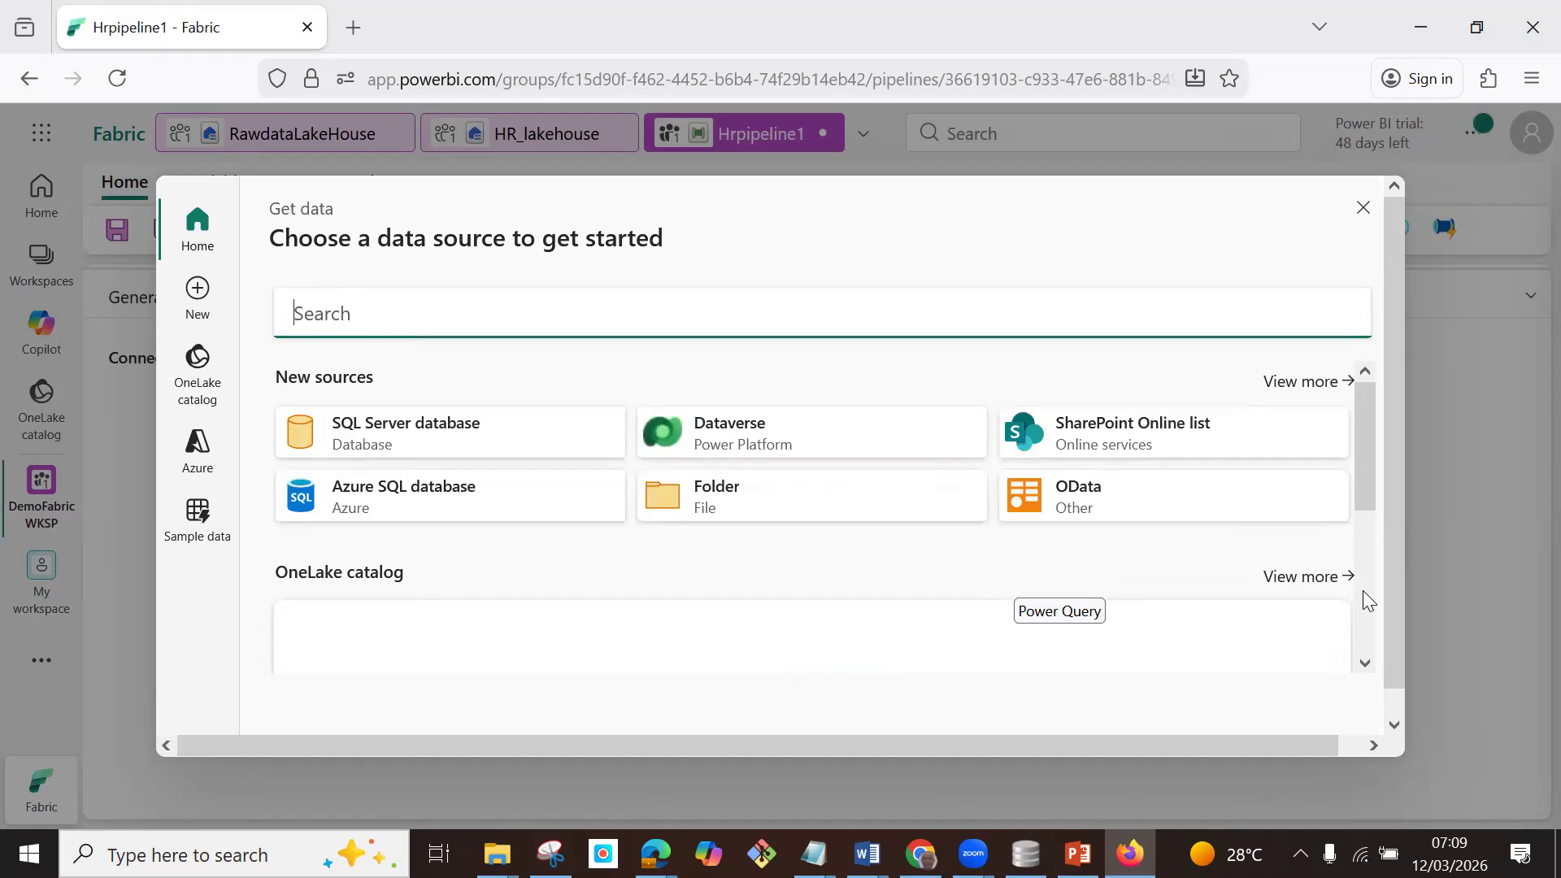
scroll(1363, 591, "down", 5)
scroll(1357, 618, "up", 5)
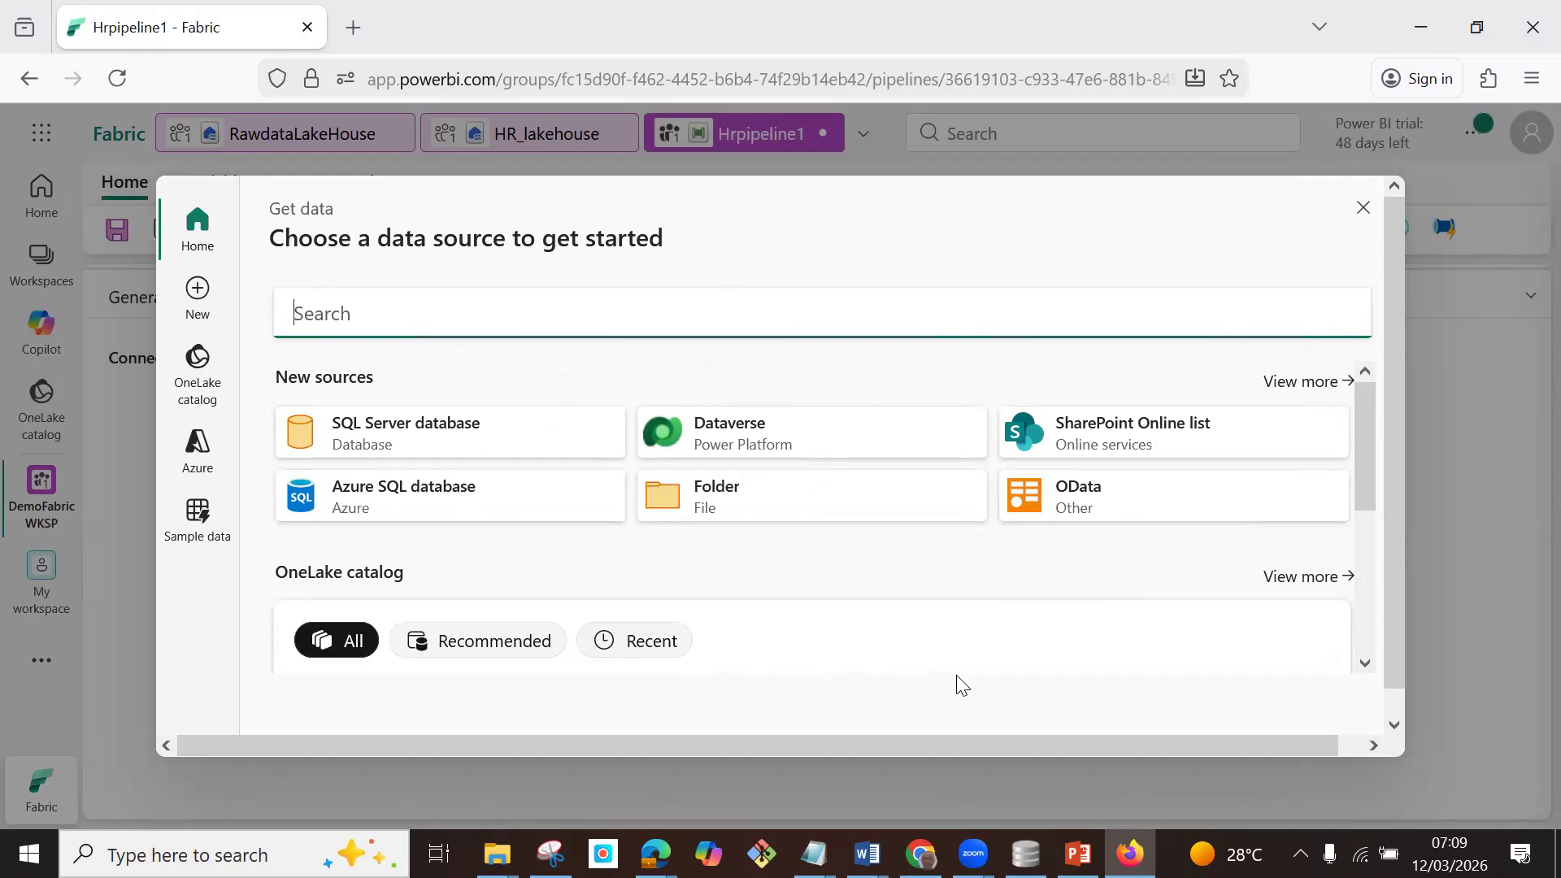
scroll(979, 621, "down", 5)
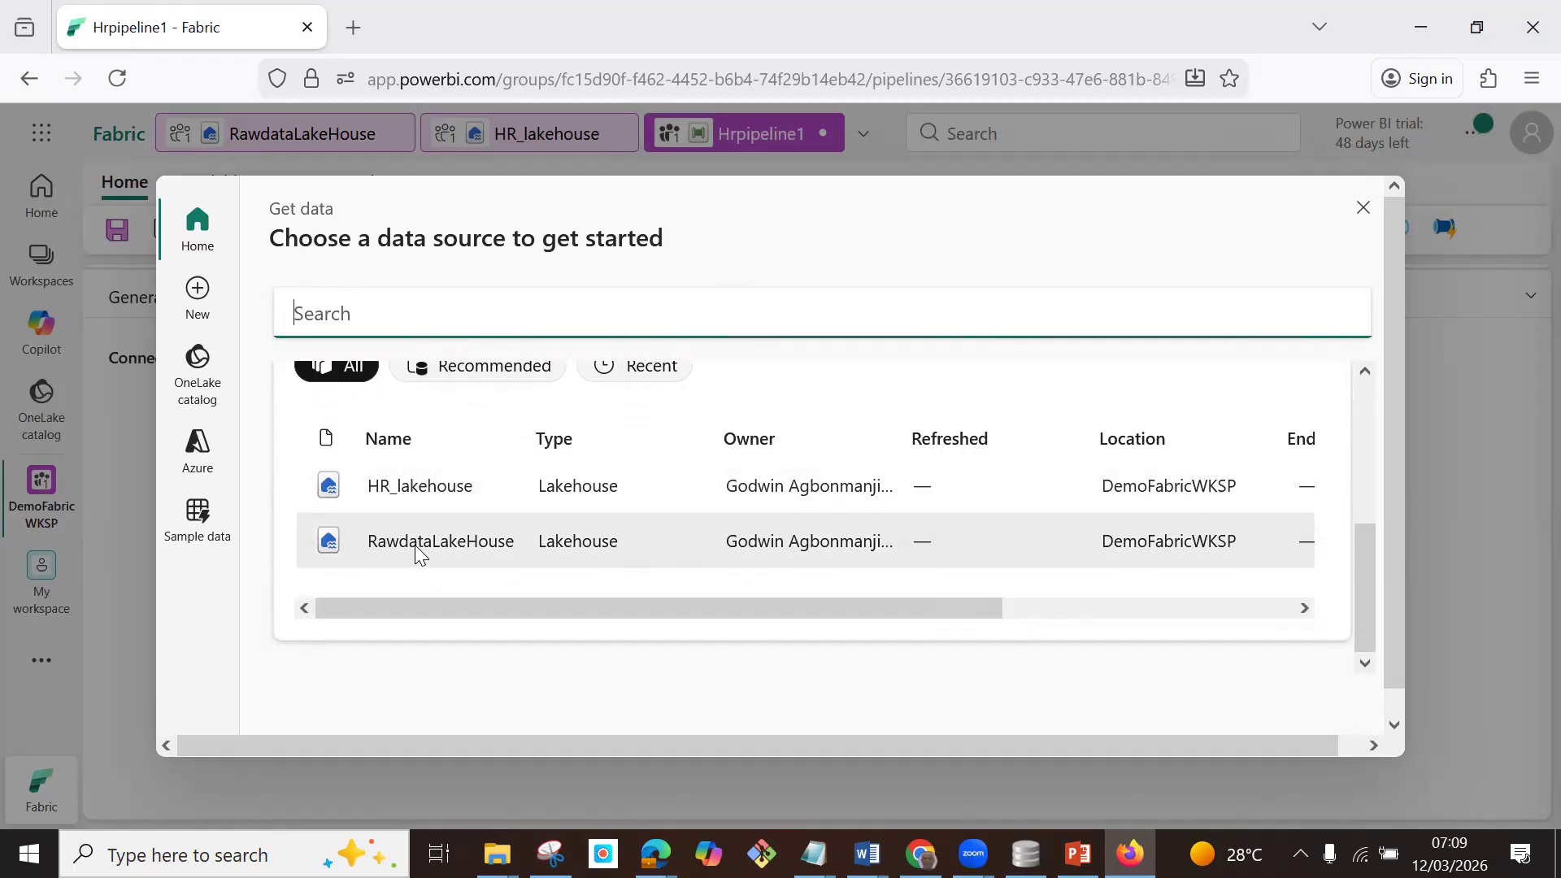
left_click(465, 540)
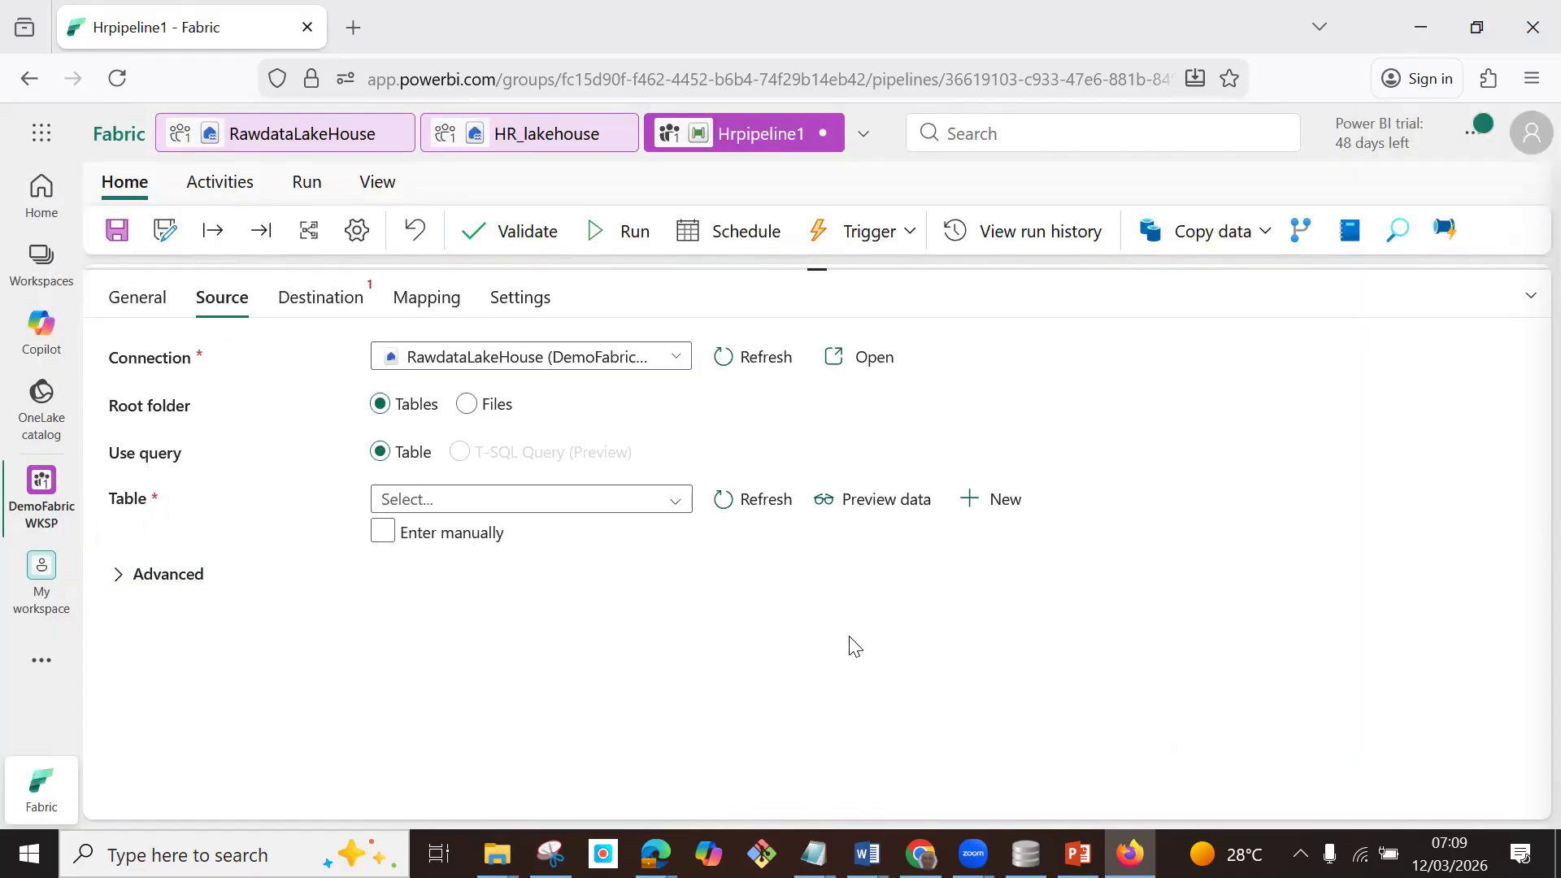
Point the source at the Files root folder, choose employee_master.csv in Rawdata, and set the file format to DelimitedText.
left_click(467, 404)
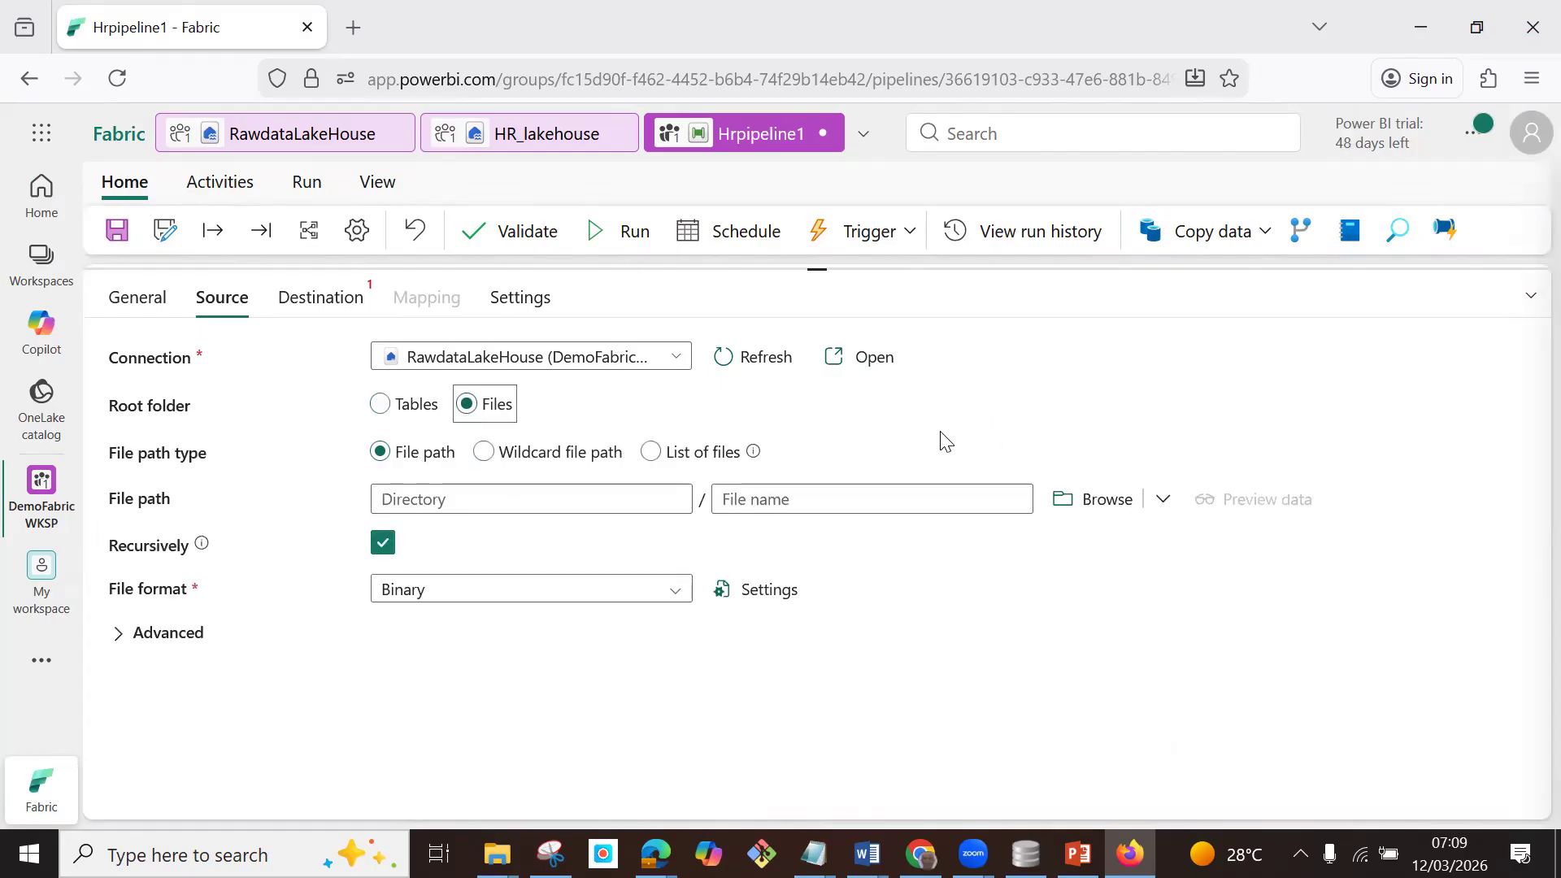
left_click(1107, 499)
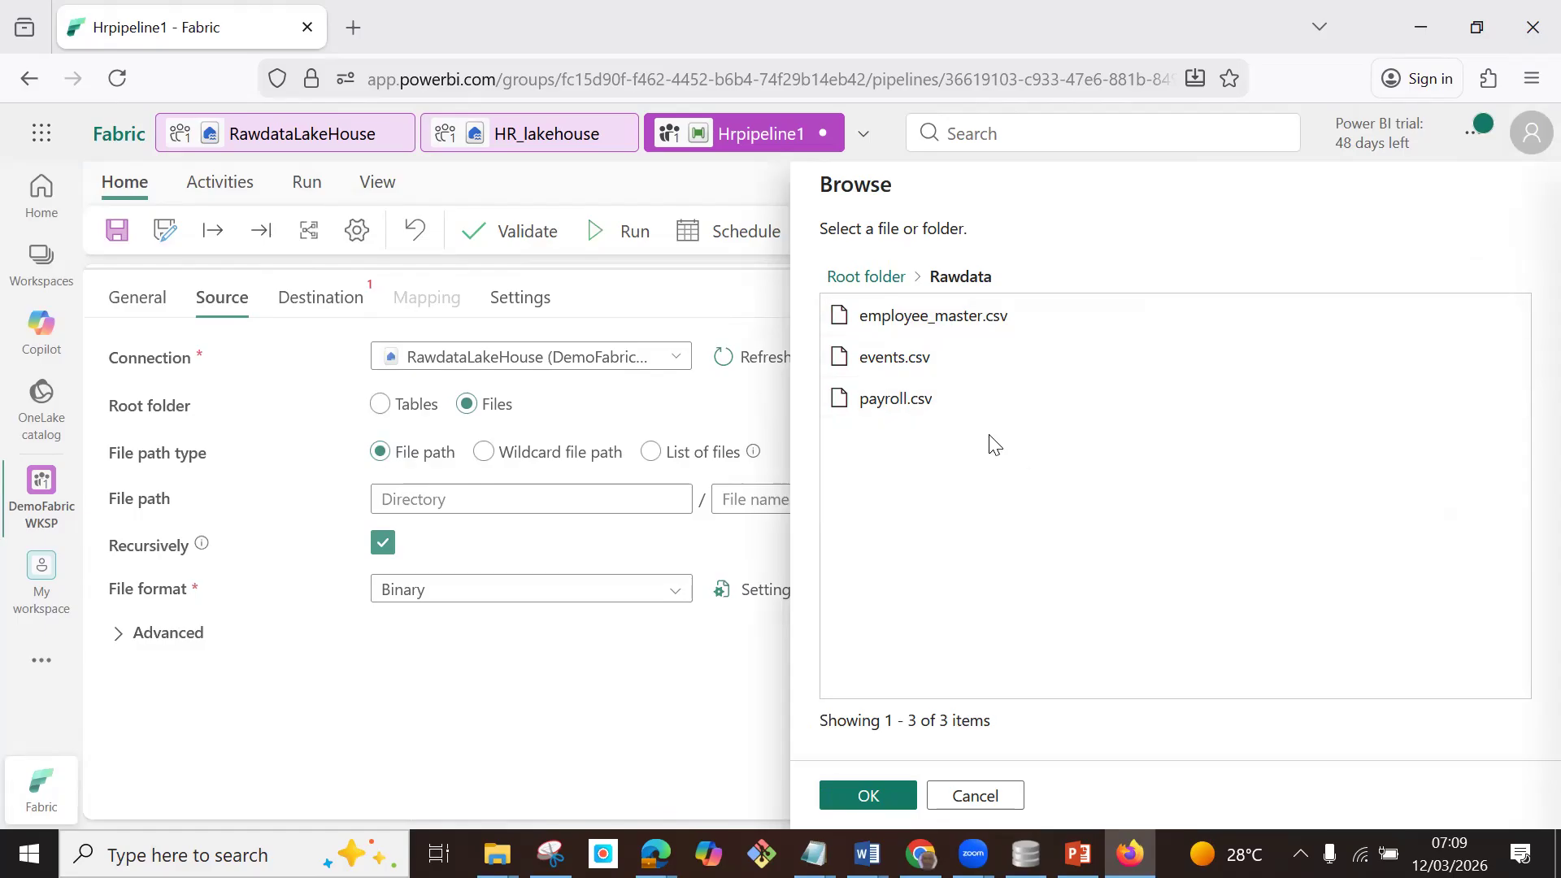
left_click(928, 327)
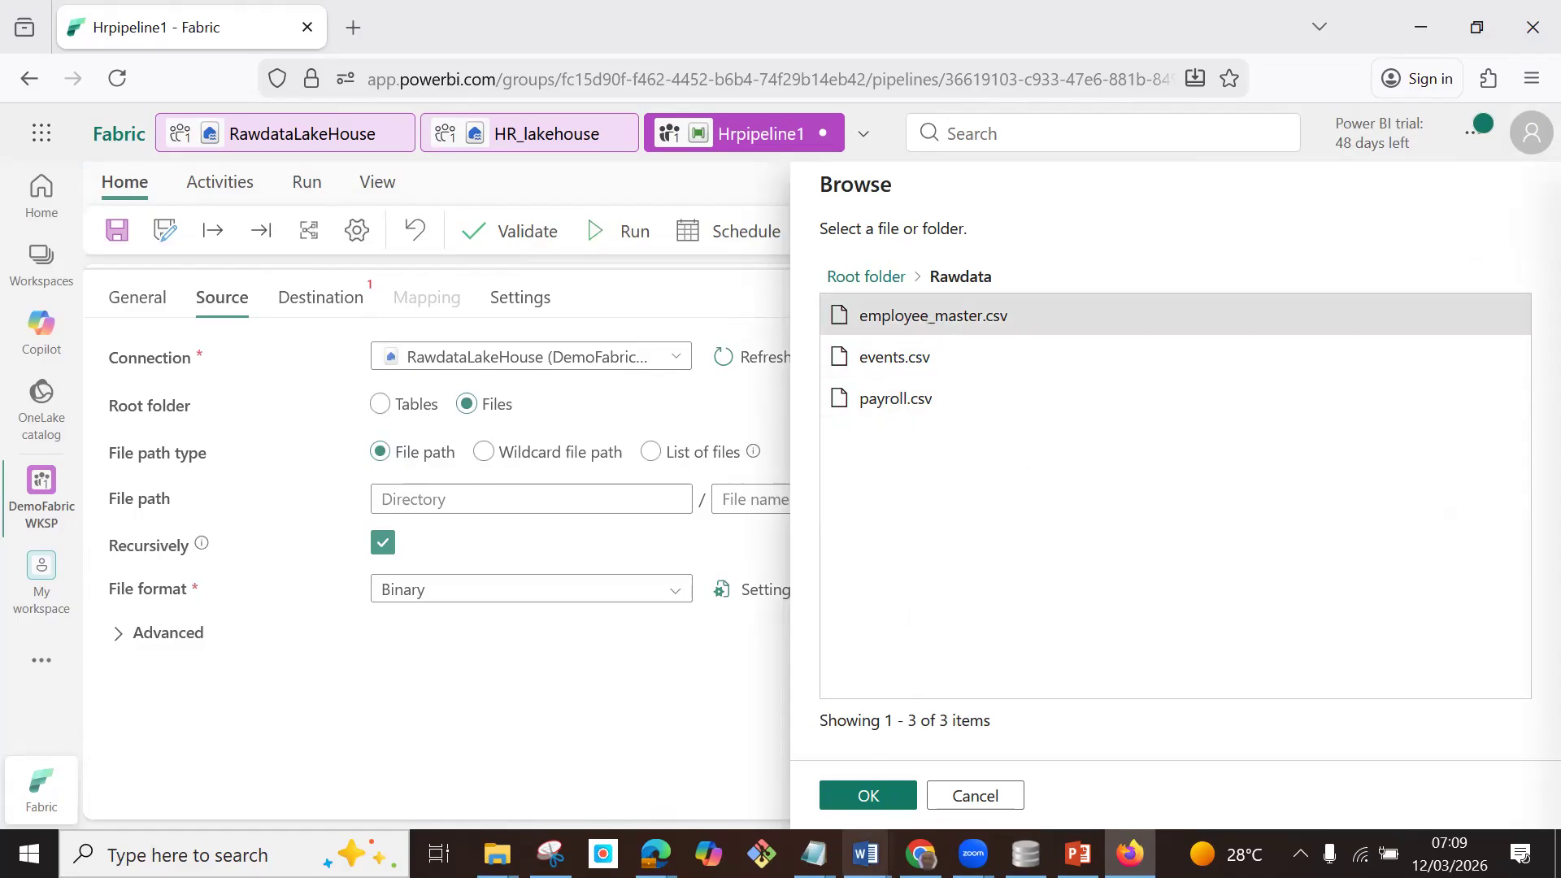
left_click(880, 796)
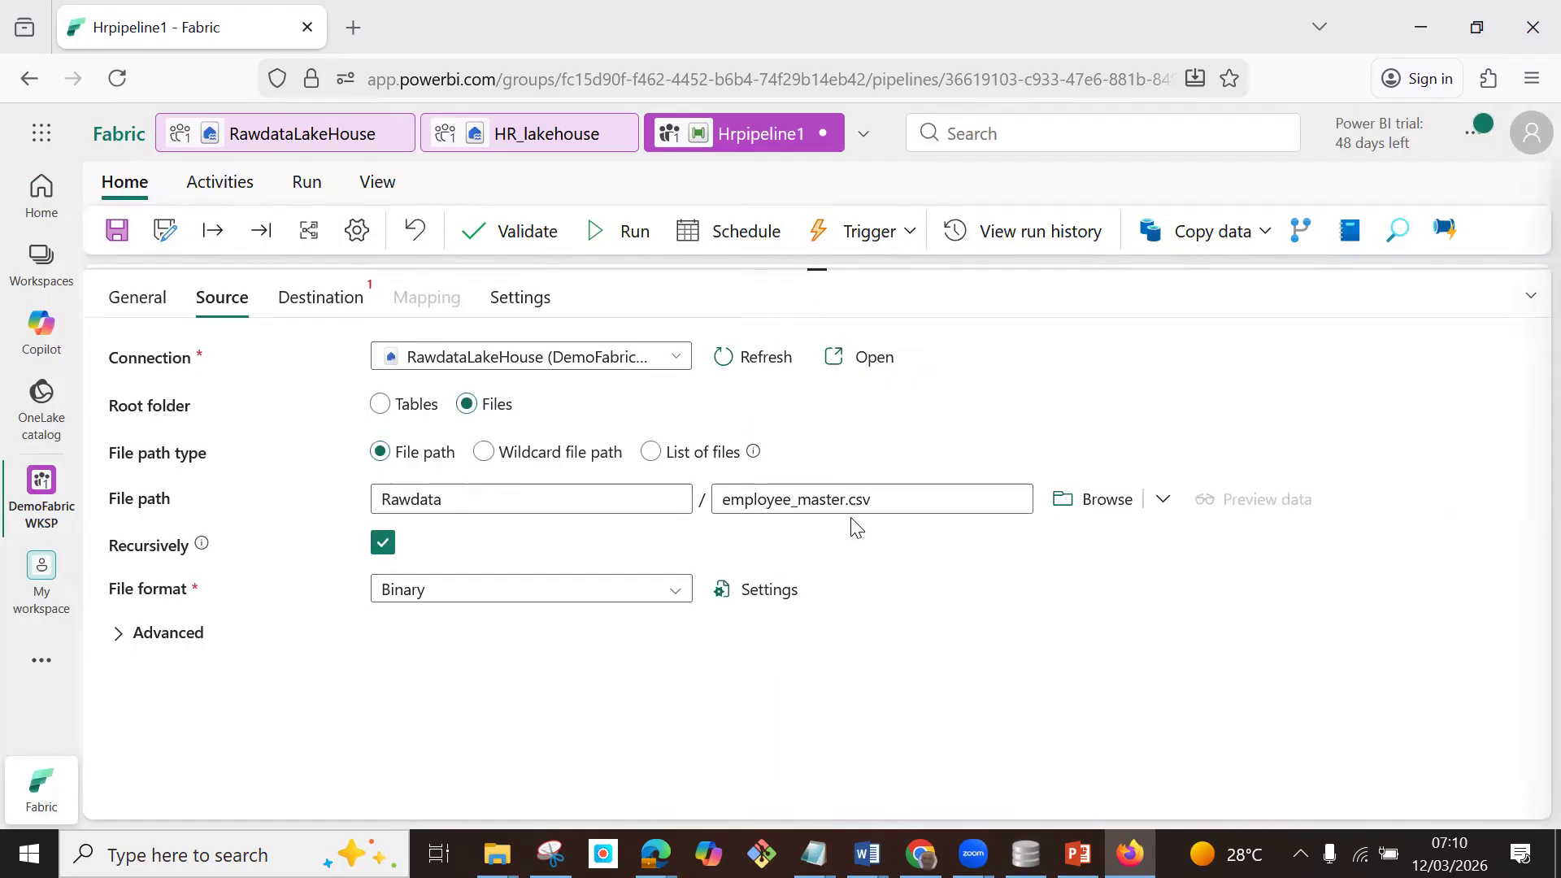
left_click(678, 591)
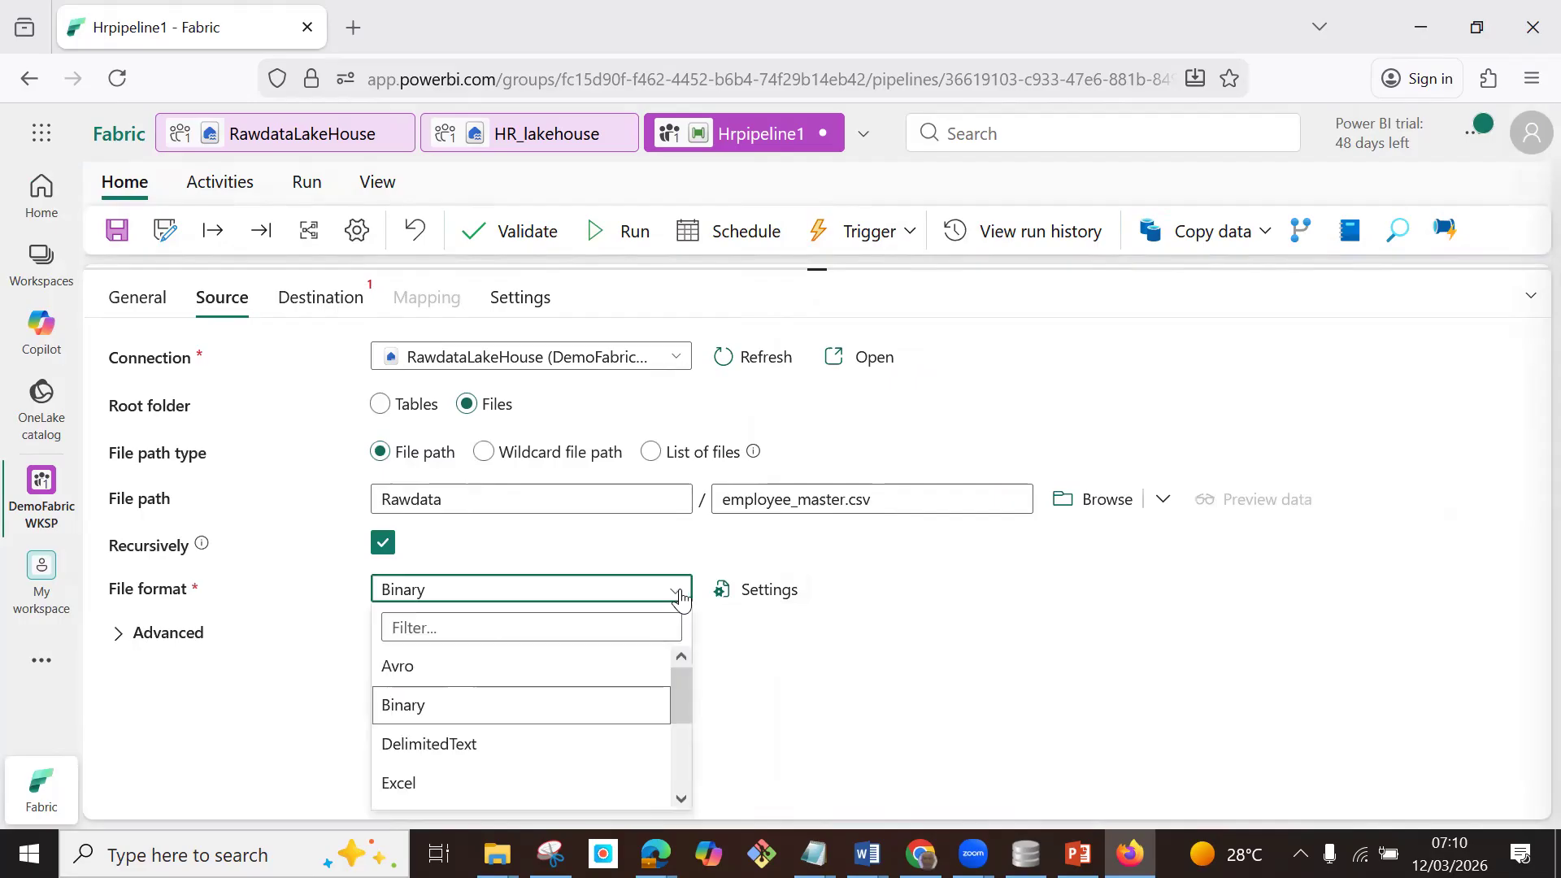
left_click(478, 744)
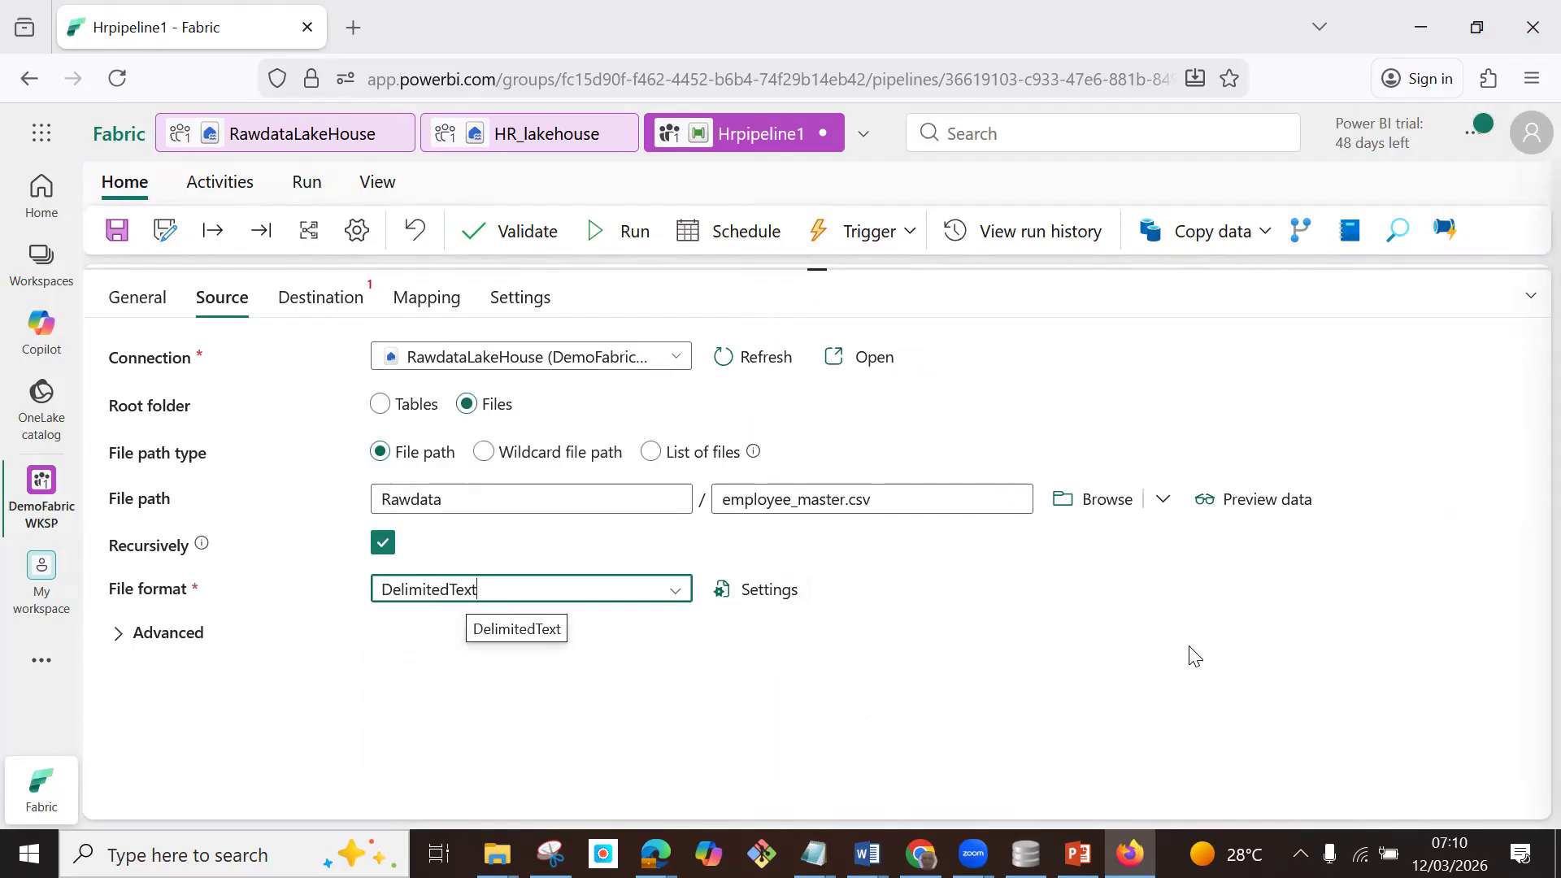
Set the copy activity's destination connection to HR_lakehouse from the OneLake catalog.
left_click(324, 296)
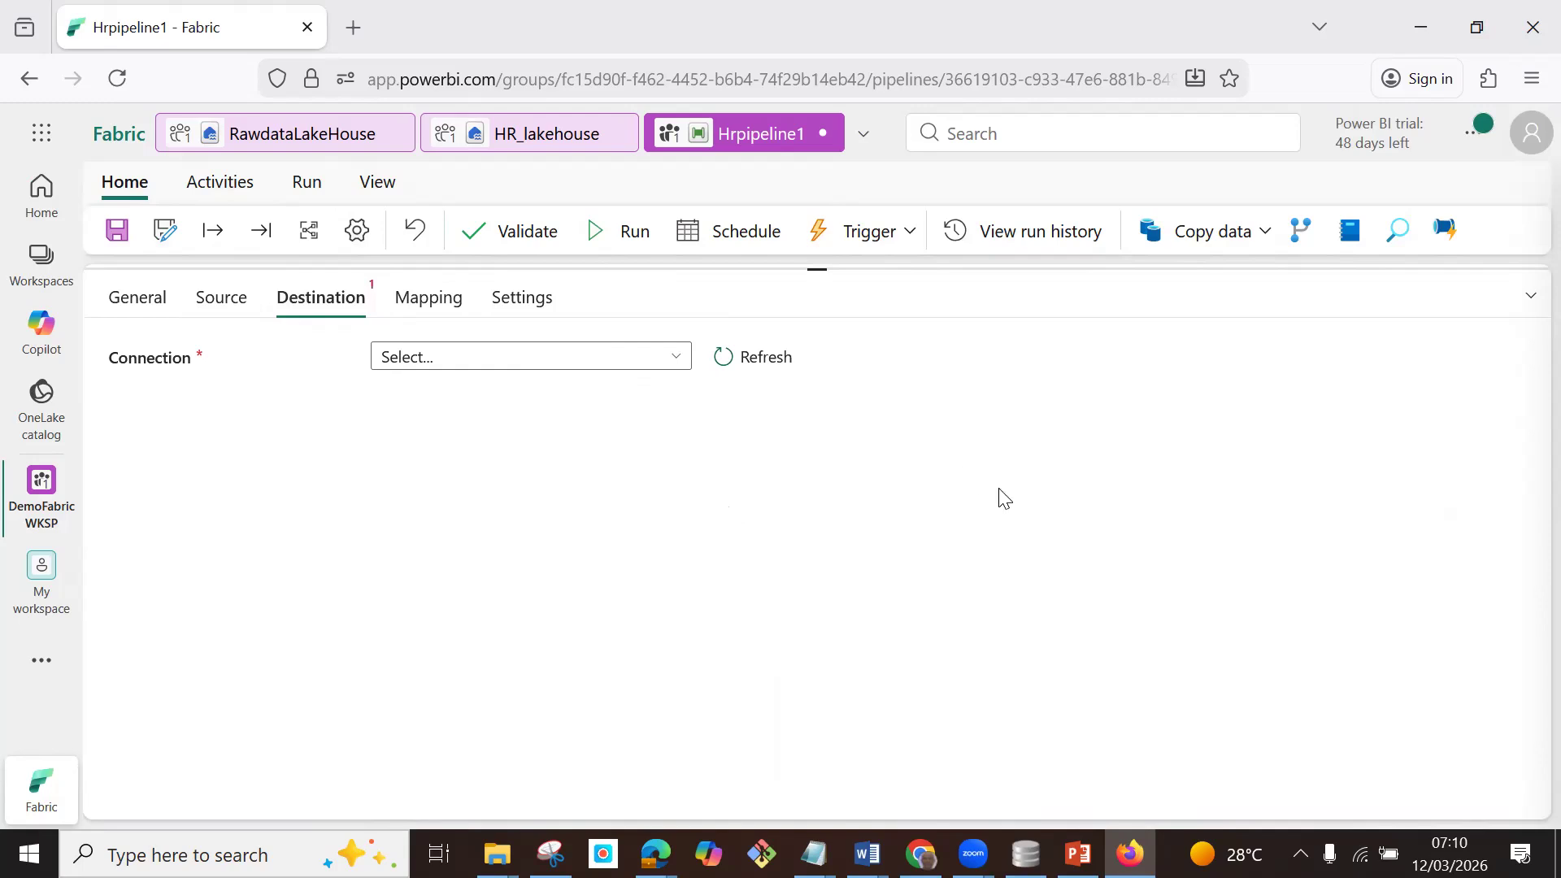
left_click(675, 356)
left_click(474, 518)
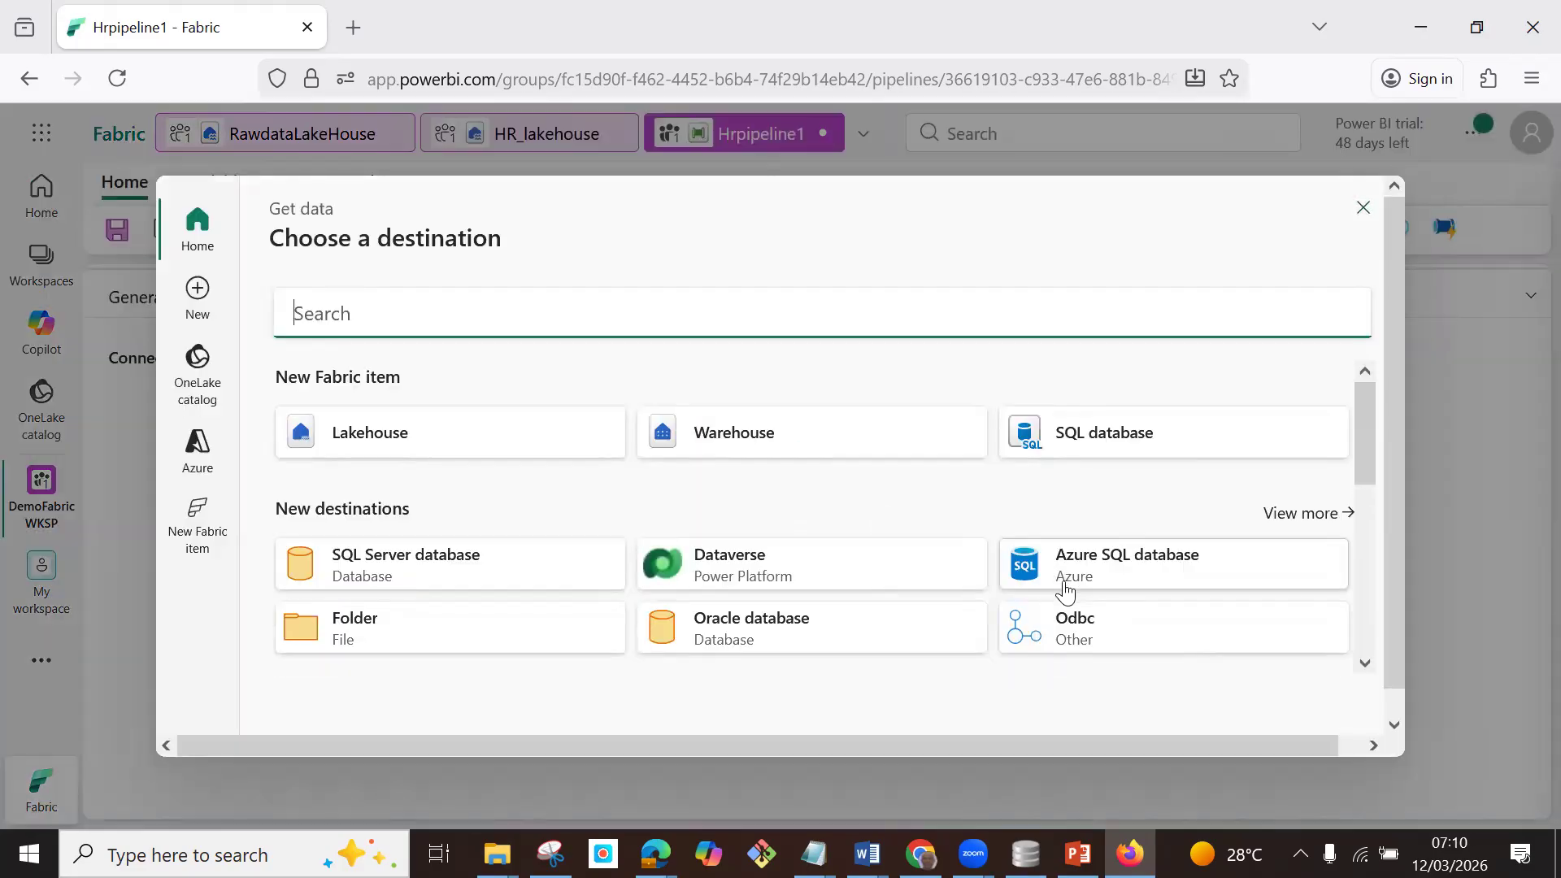
scroll(1195, 529, "down", 5)
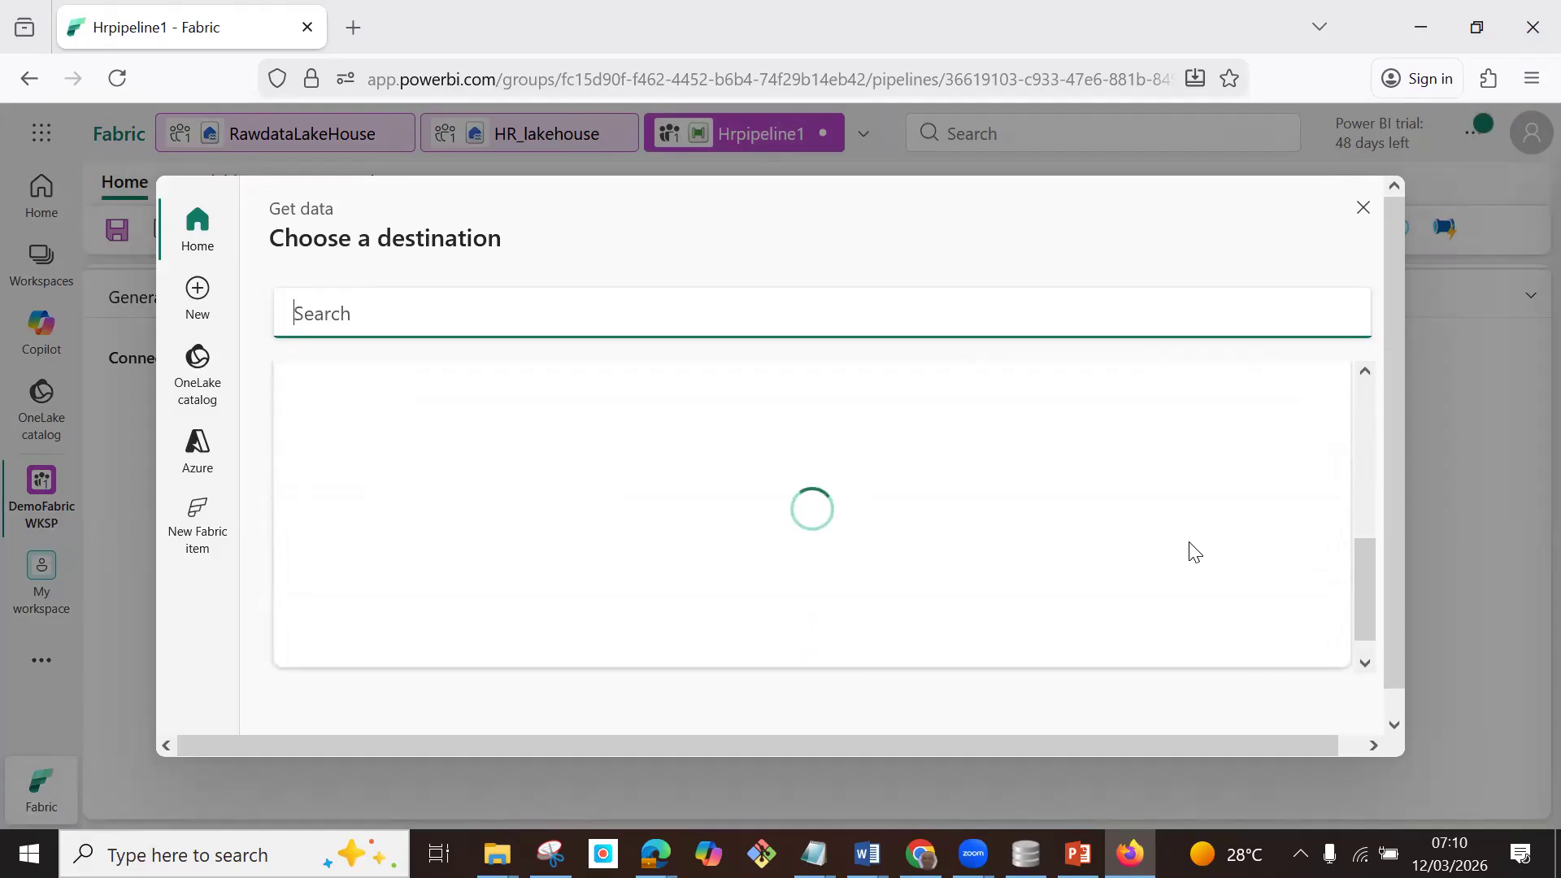
scroll(1189, 544, "down", 3)
scroll(1188, 544, "up", 1)
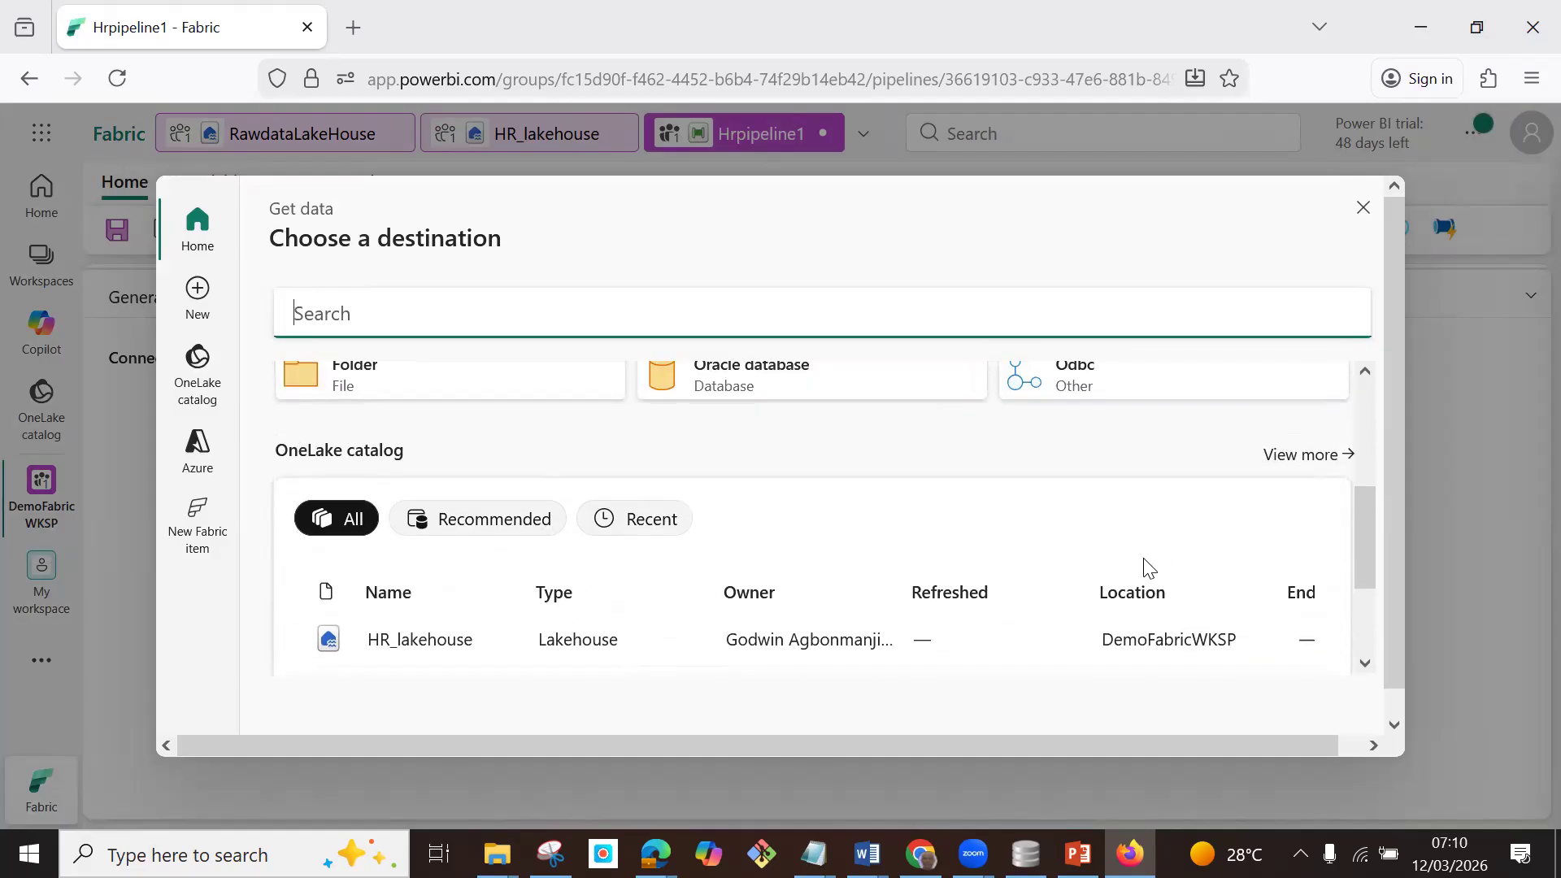
scroll(1146, 561, "down", 1)
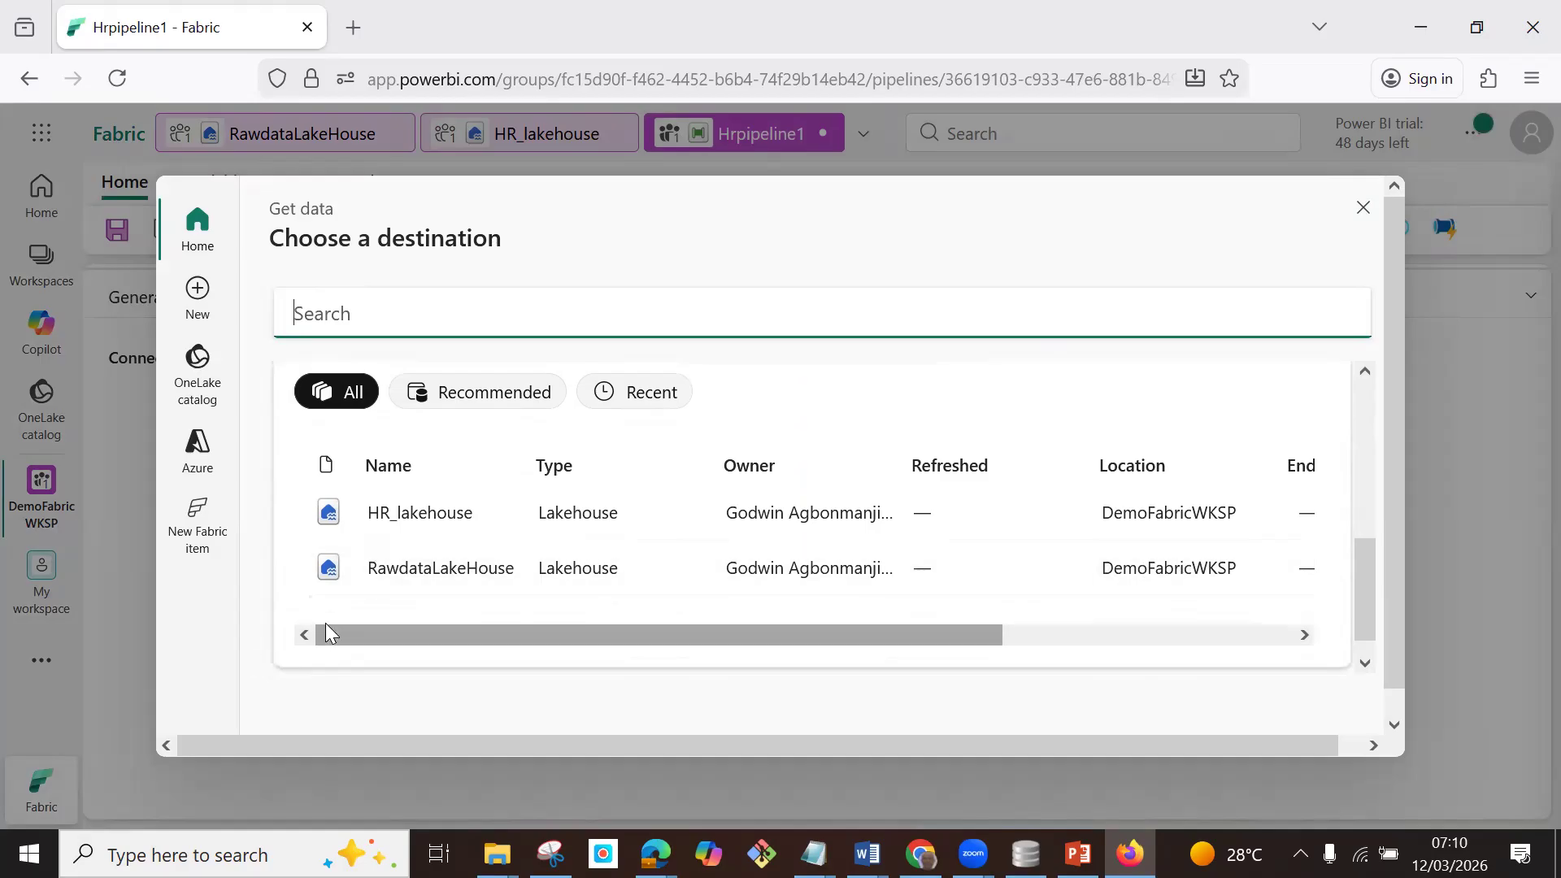
left_click(421, 514)
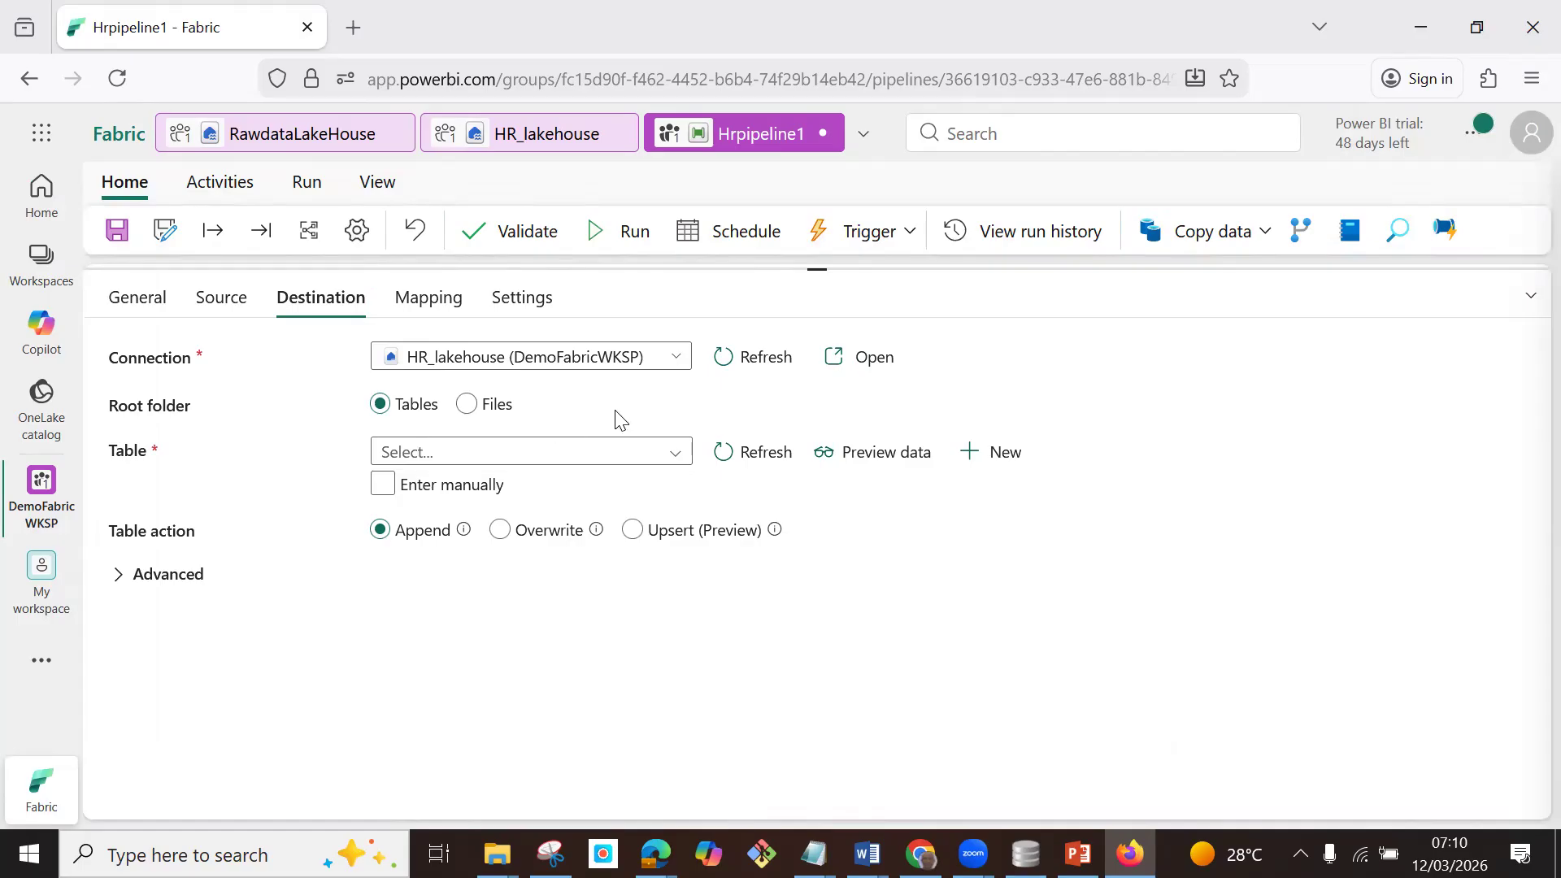
Enter the destination table manually with schema Employee and table Employee, and set the table action to Overwrite.
left_click(378, 497)
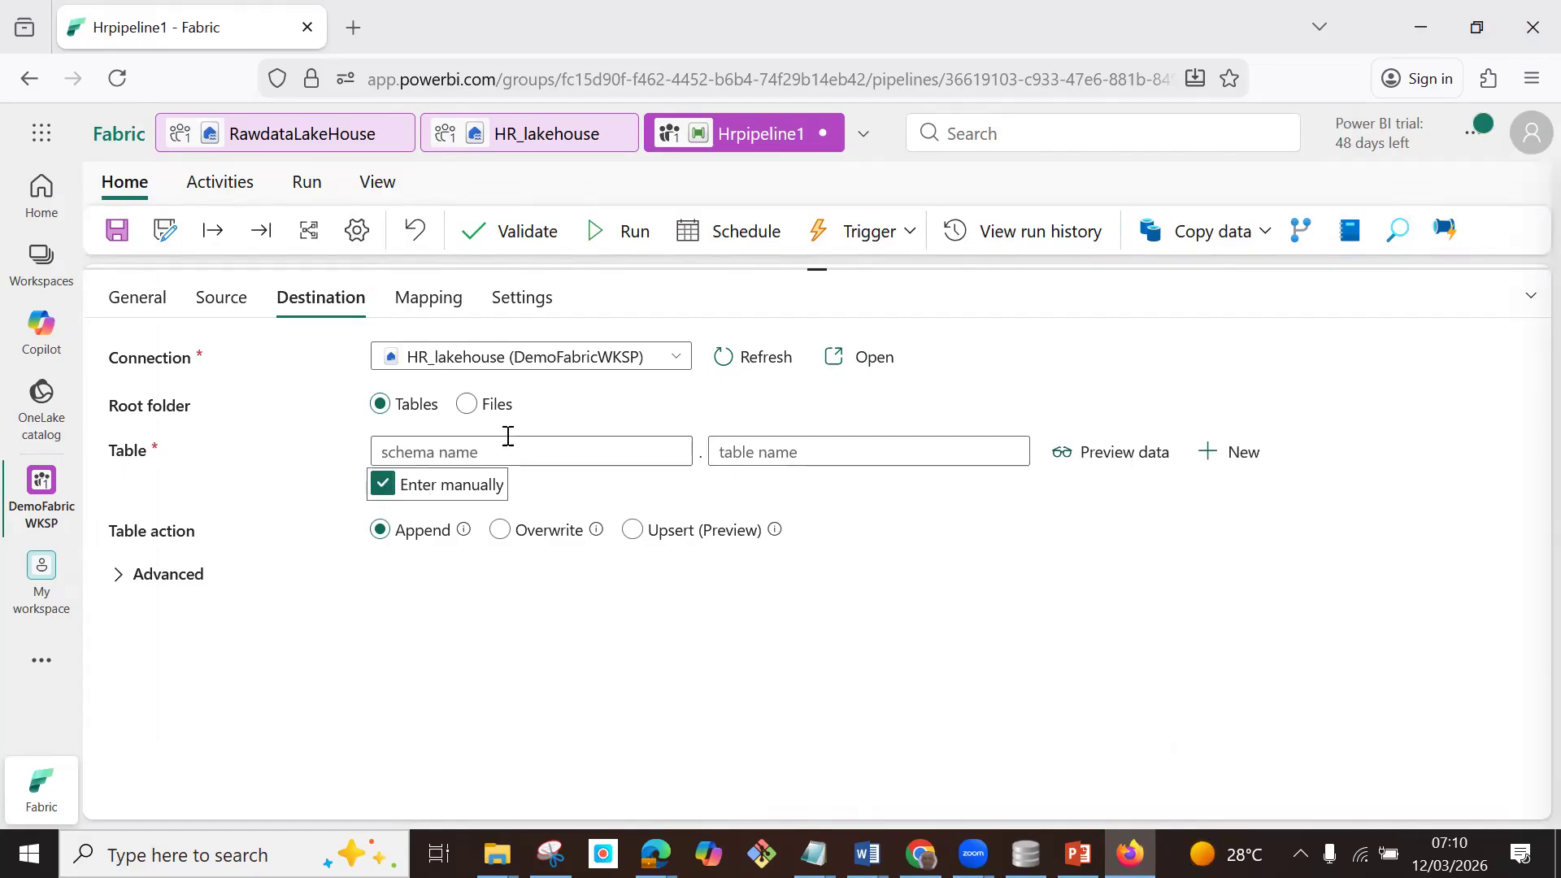
left_click(488, 453)
type("Employee")
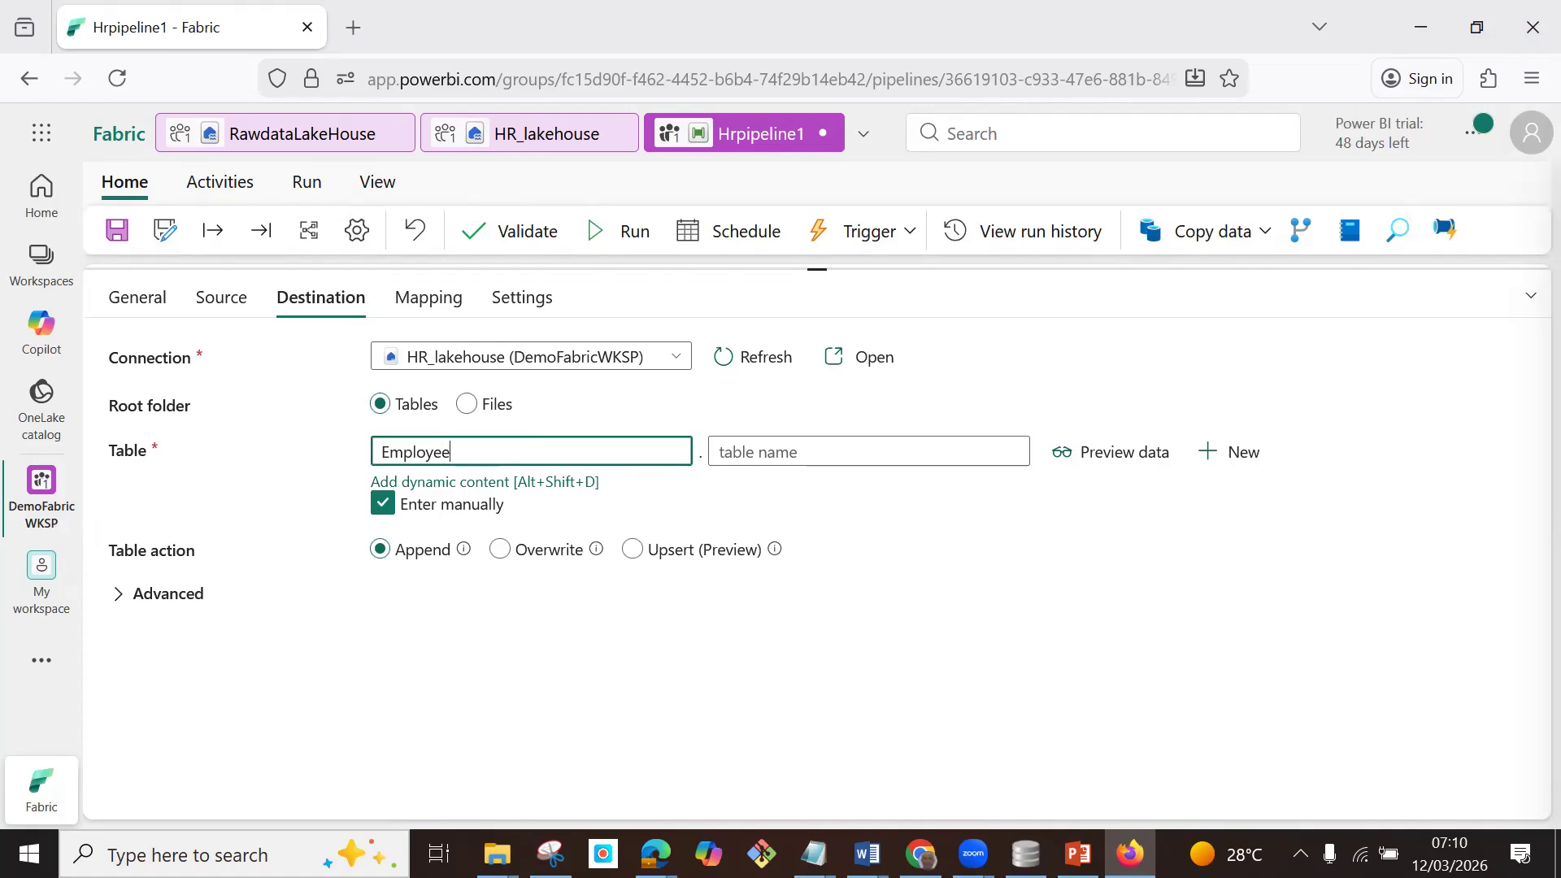
left_click_drag(460, 453, 375, 452)
key("ctrl+c")
left_click(846, 452)
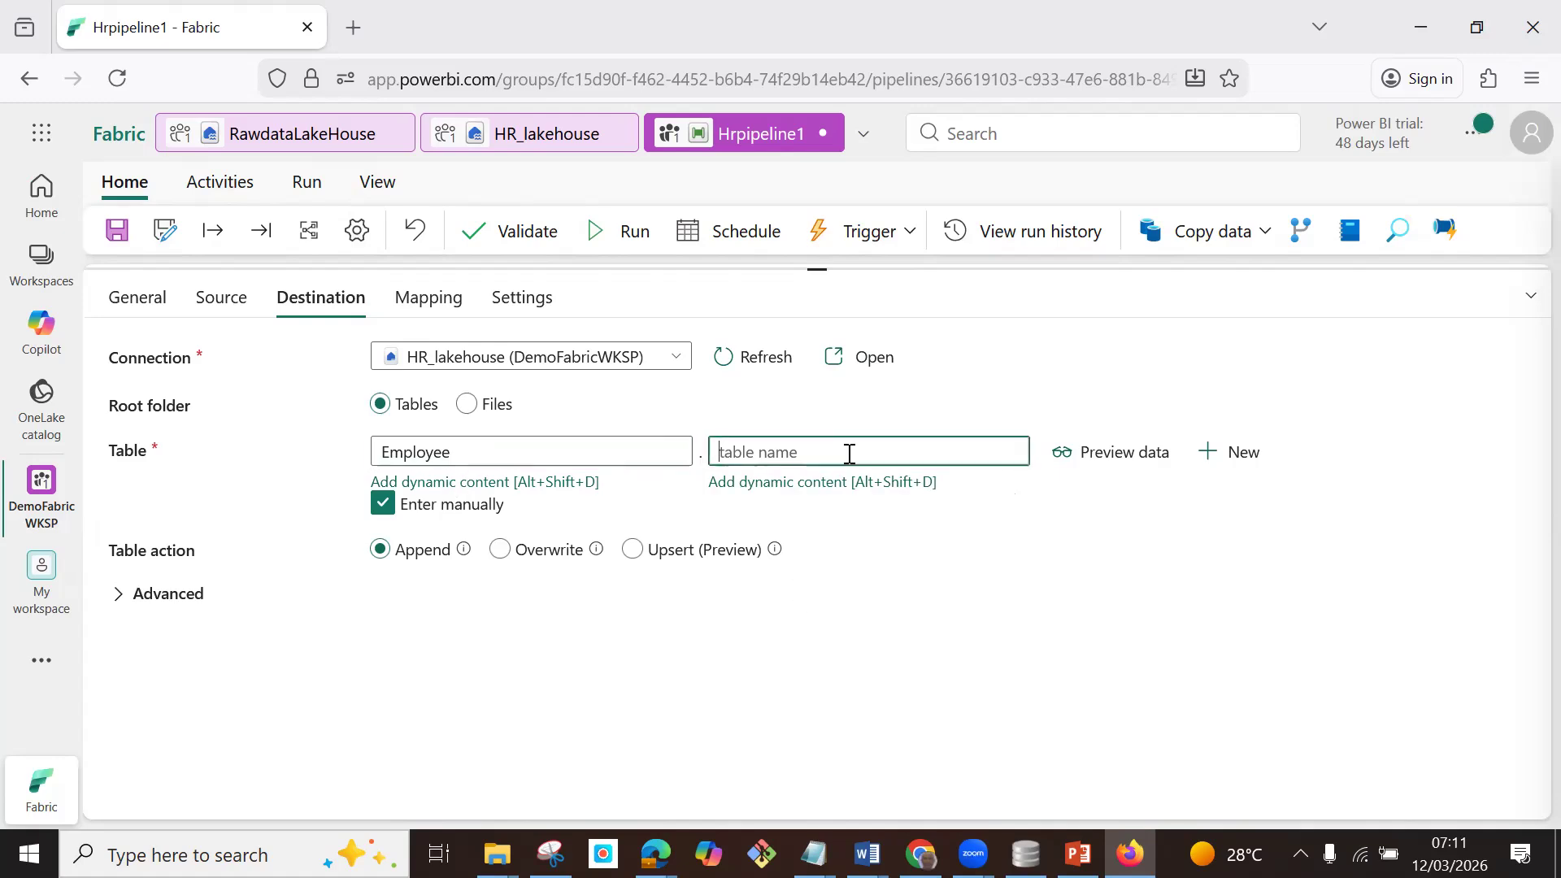
key("ctrl+v")
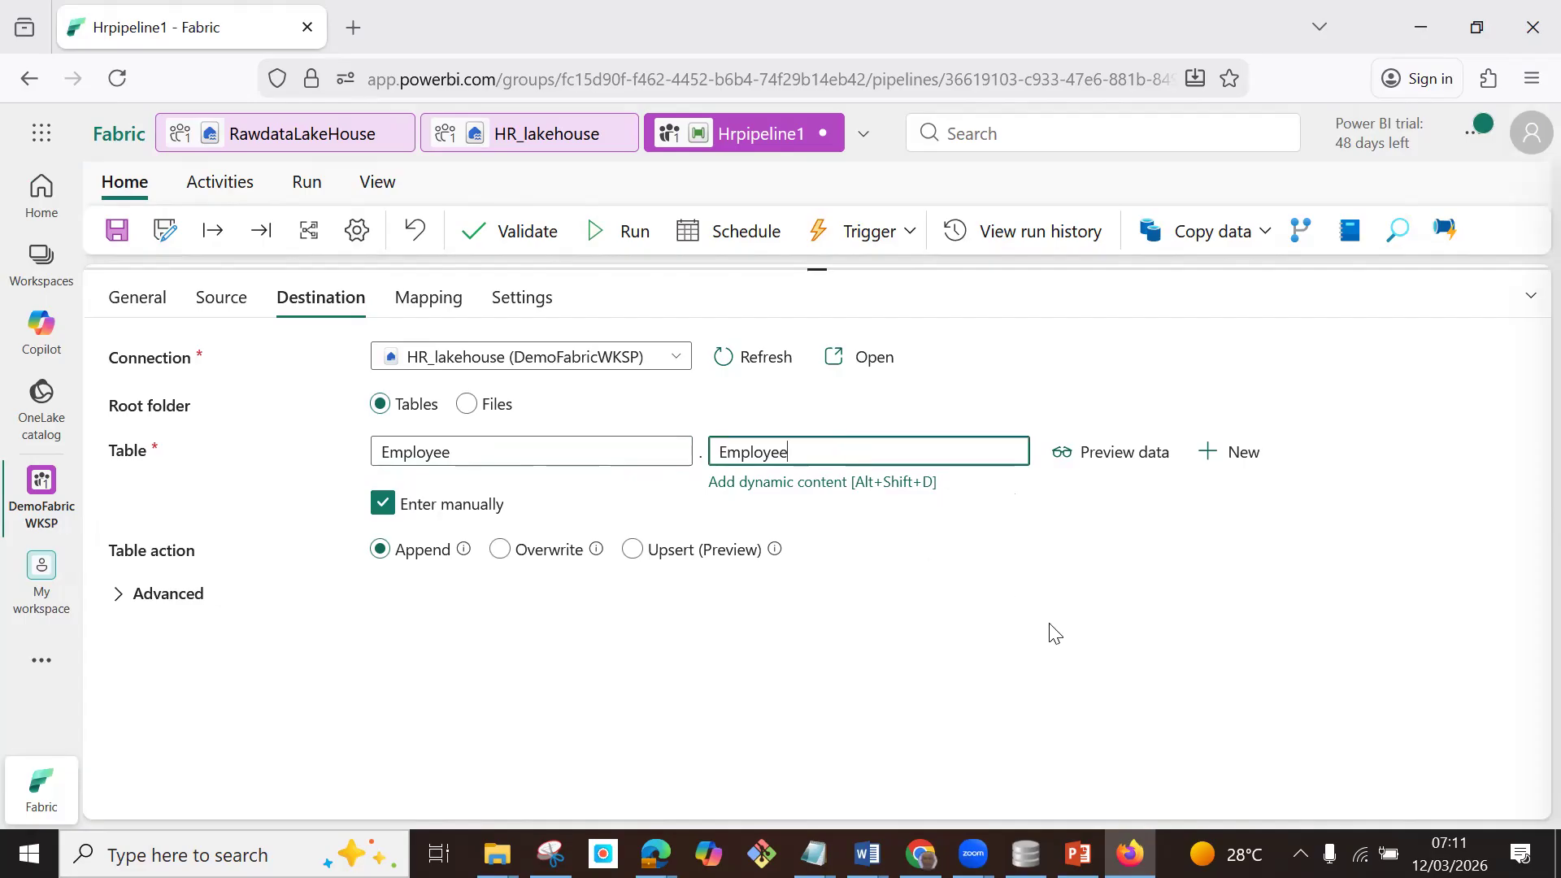
left_click(499, 552)
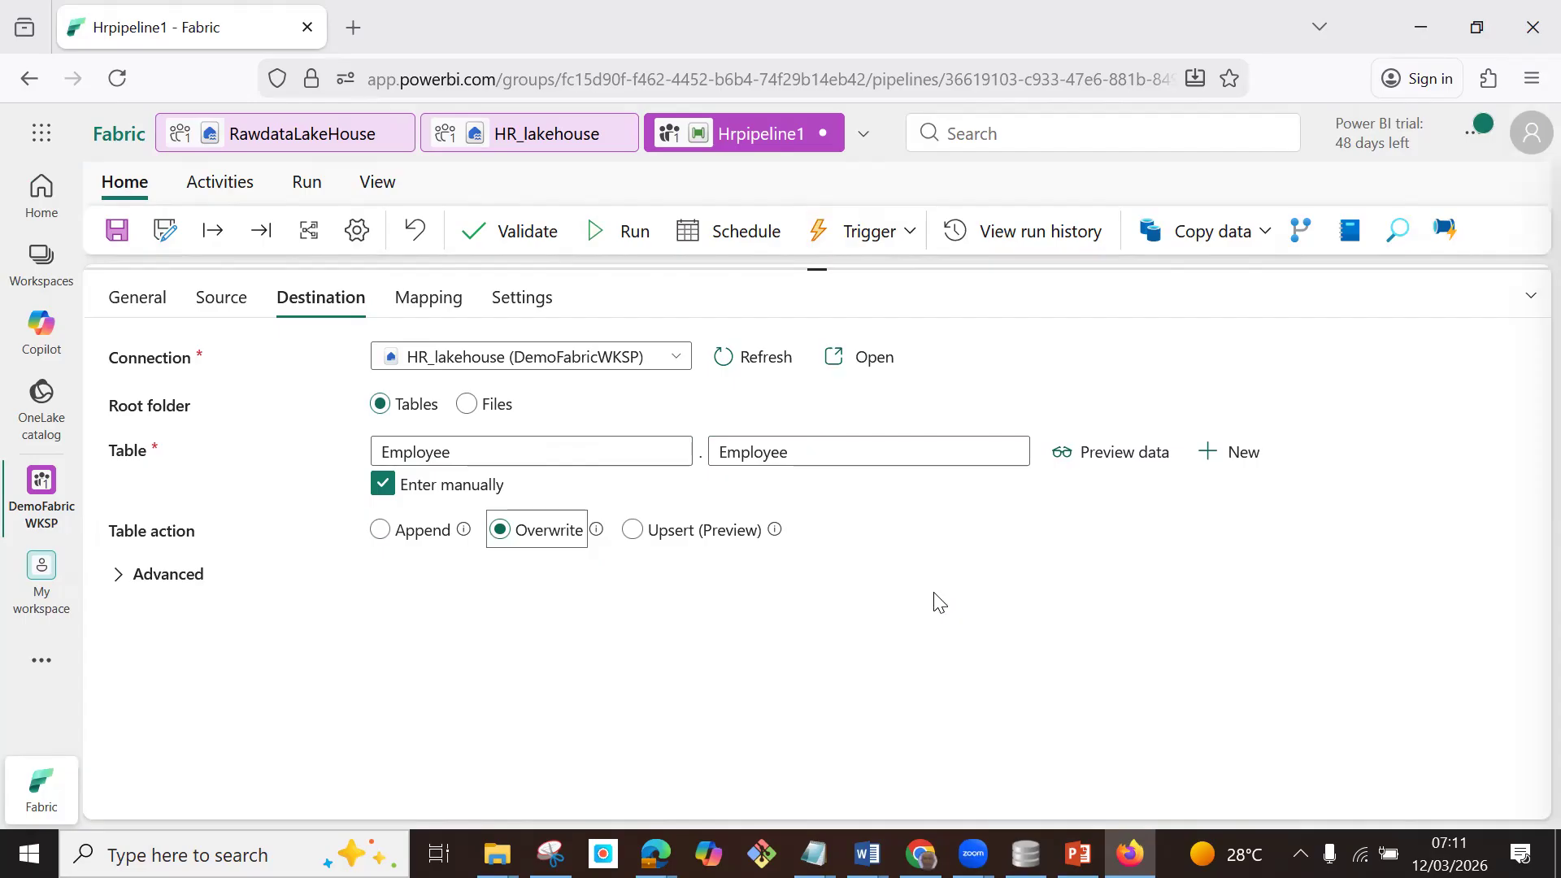
Examine the pipeline trigger's rule settings, including the available source events, action parameters and save location, without creating a rule.
left_click(911, 234)
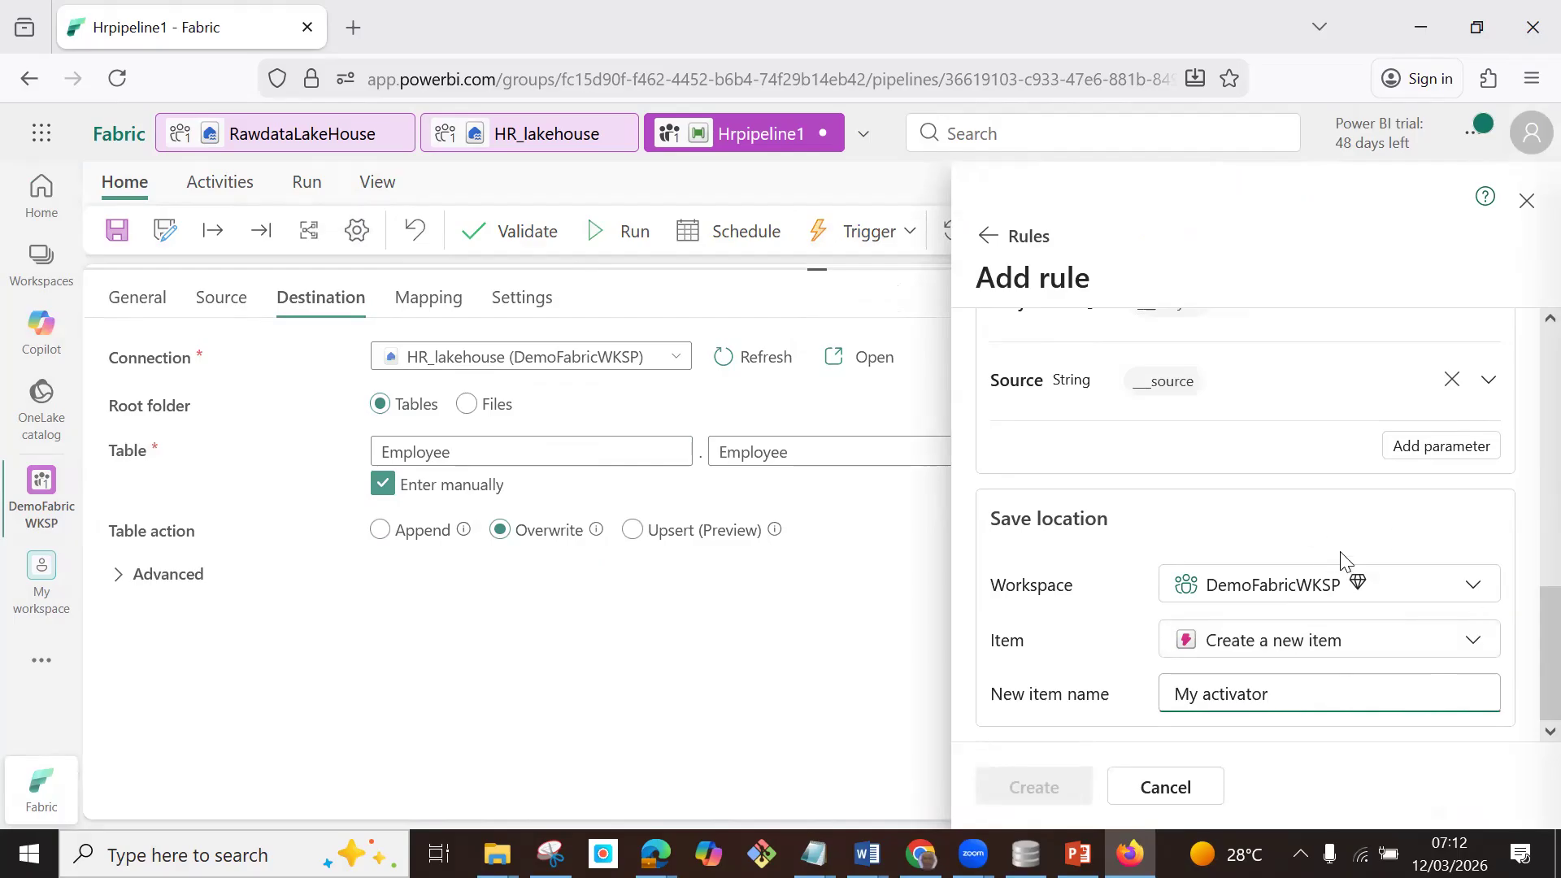
left_click_drag(1526, 620, 1528, 407)
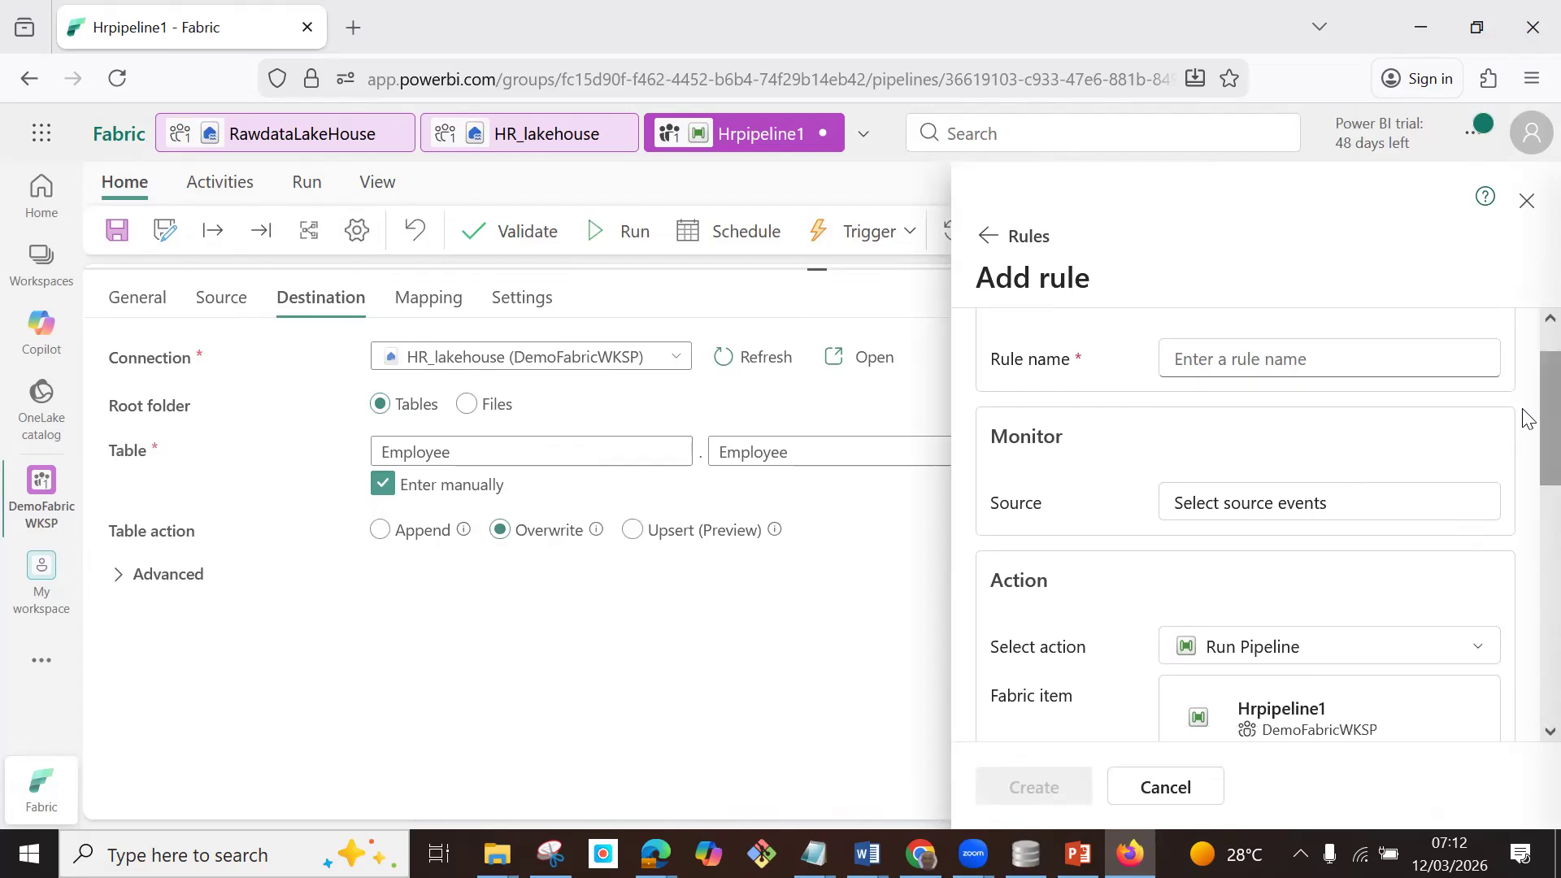
left_click_drag(1527, 418, 1527, 388)
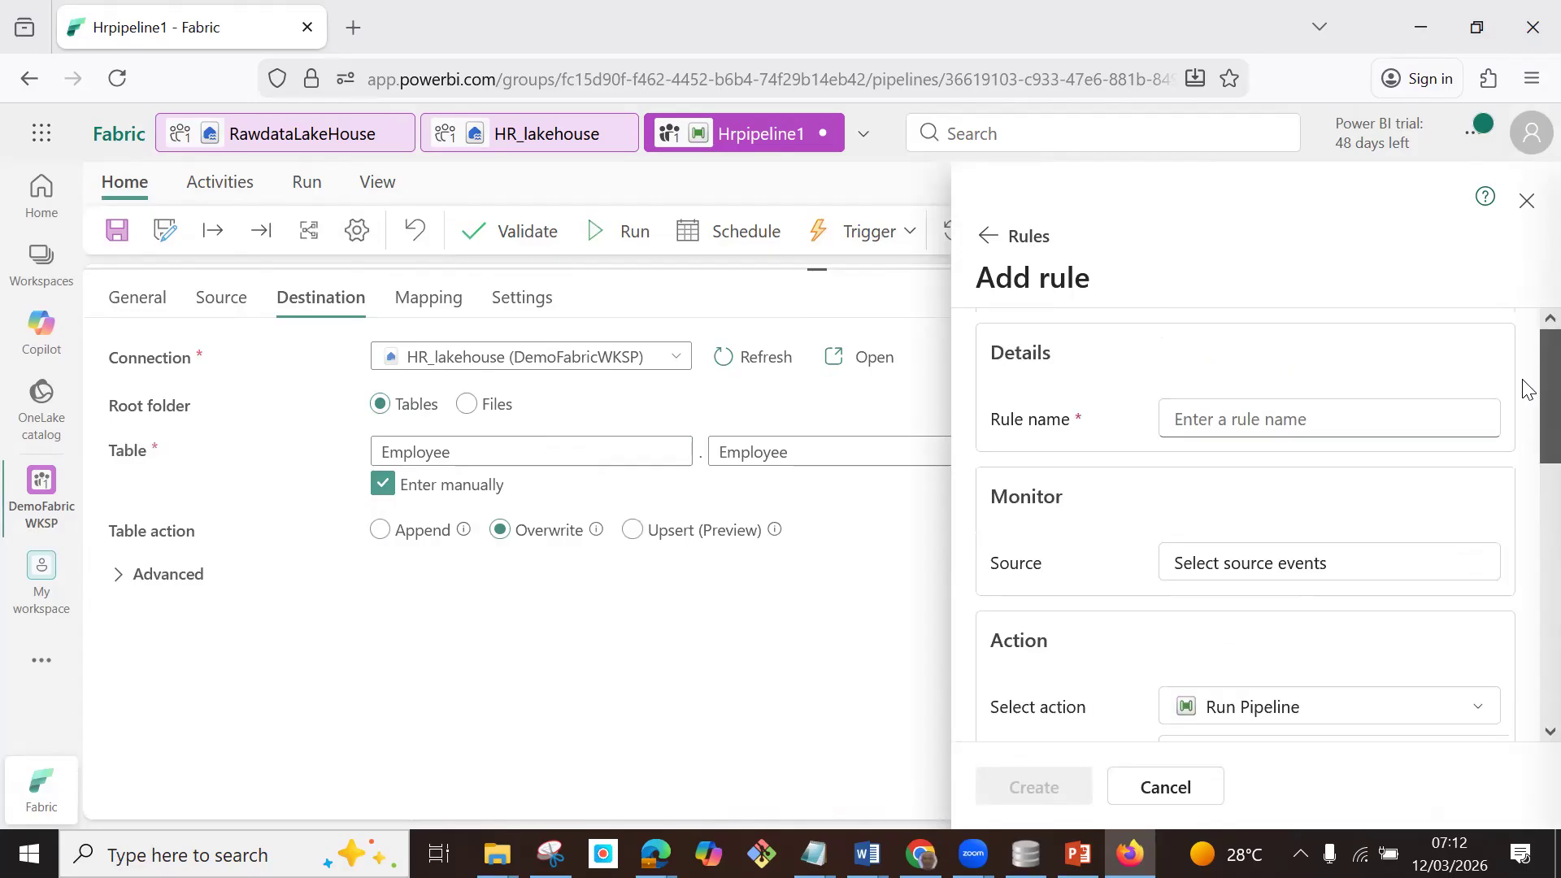
left_click(1291, 417)
left_click(1266, 566)
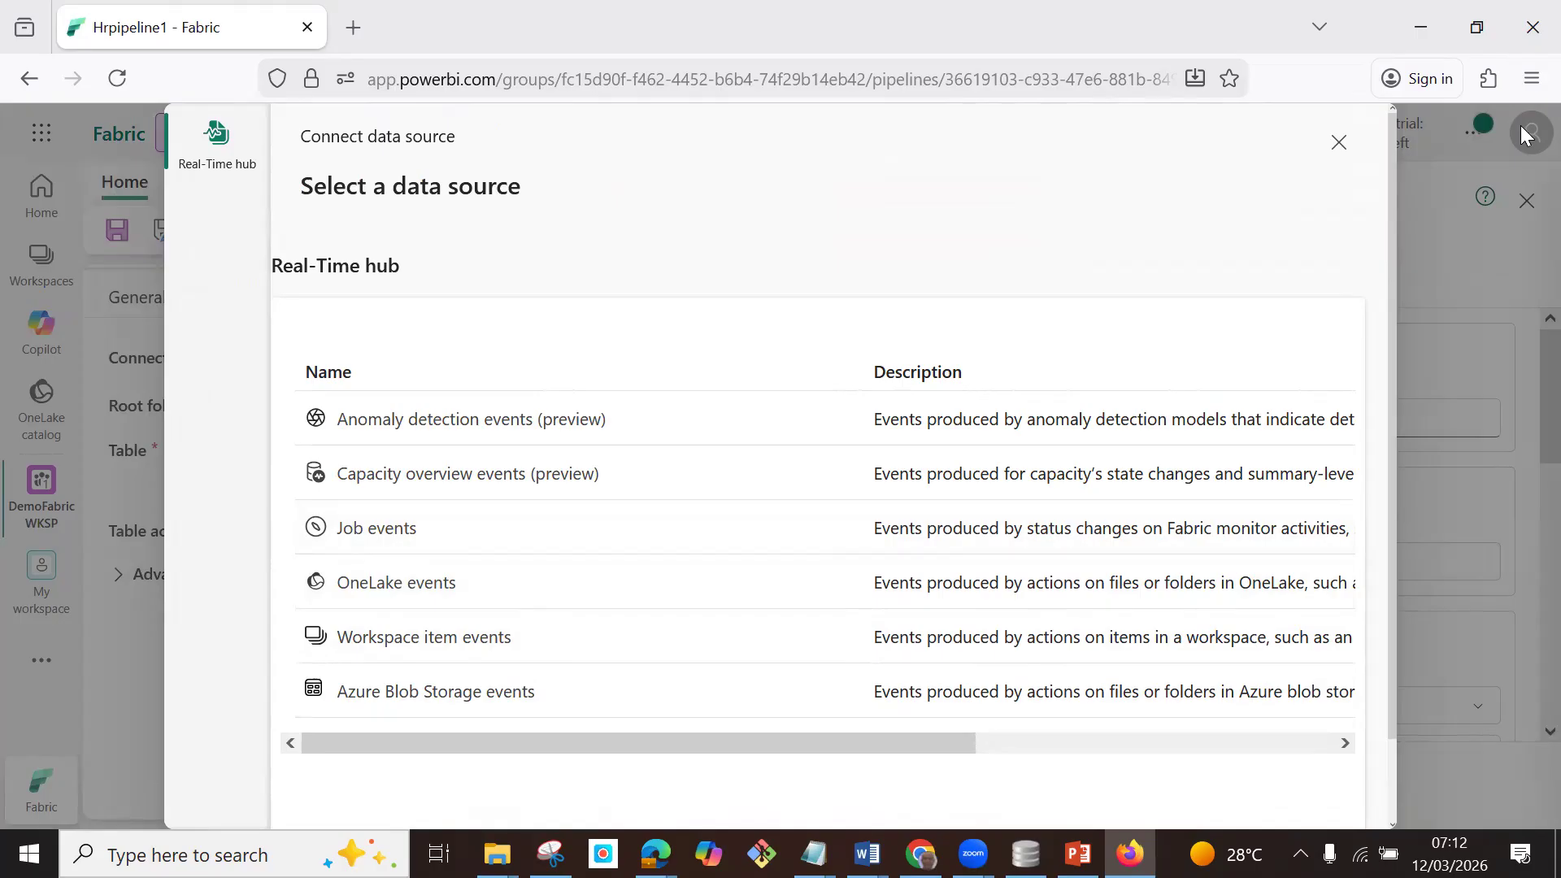
left_click(1339, 143)
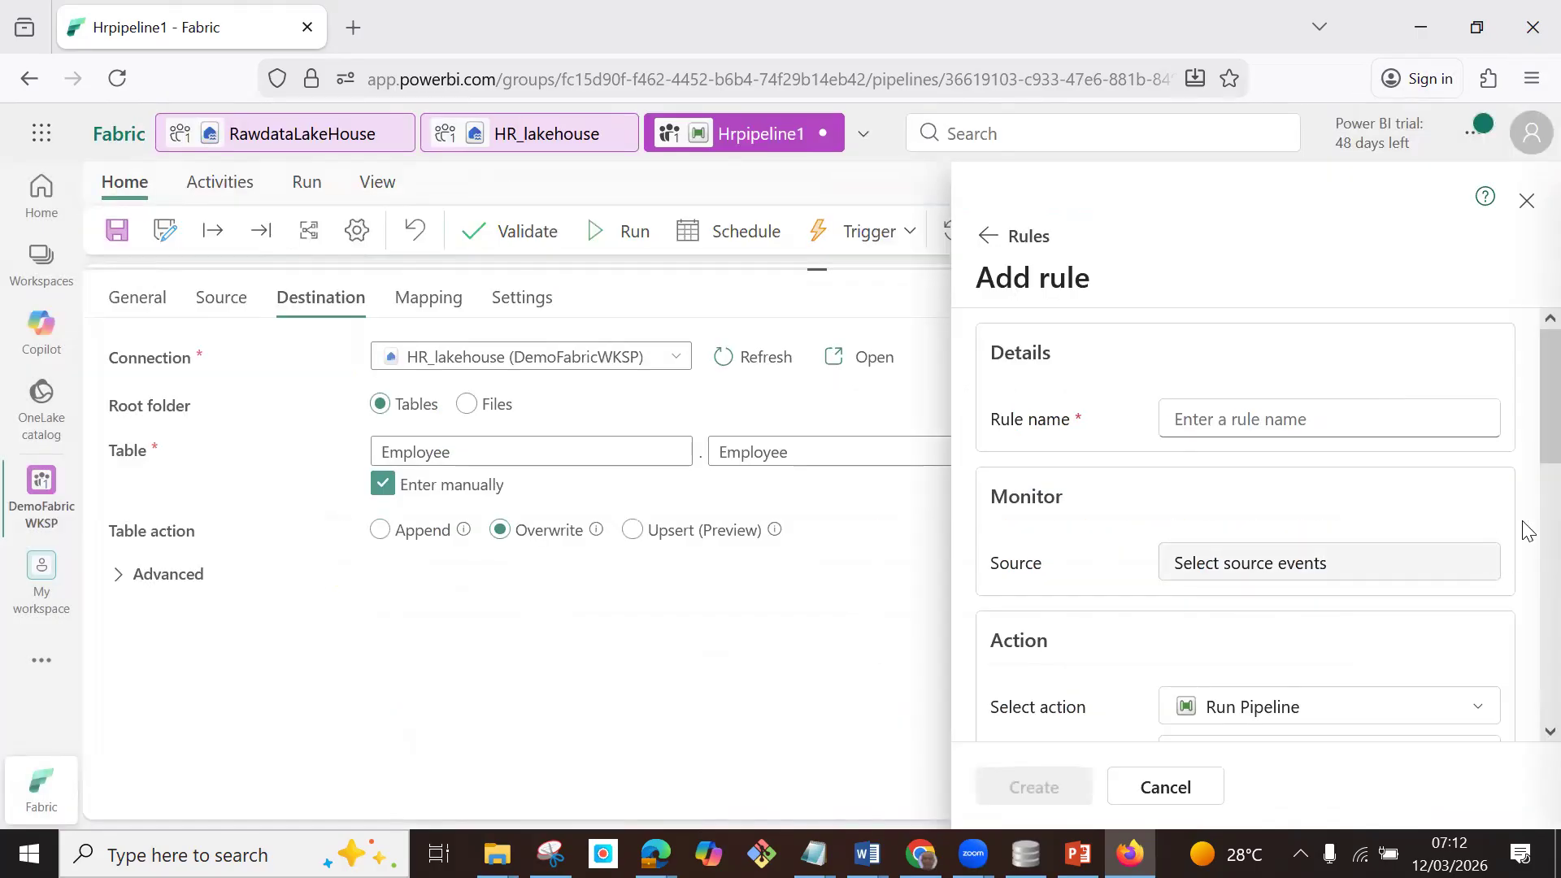
left_click_drag(1522, 437, 1522, 510)
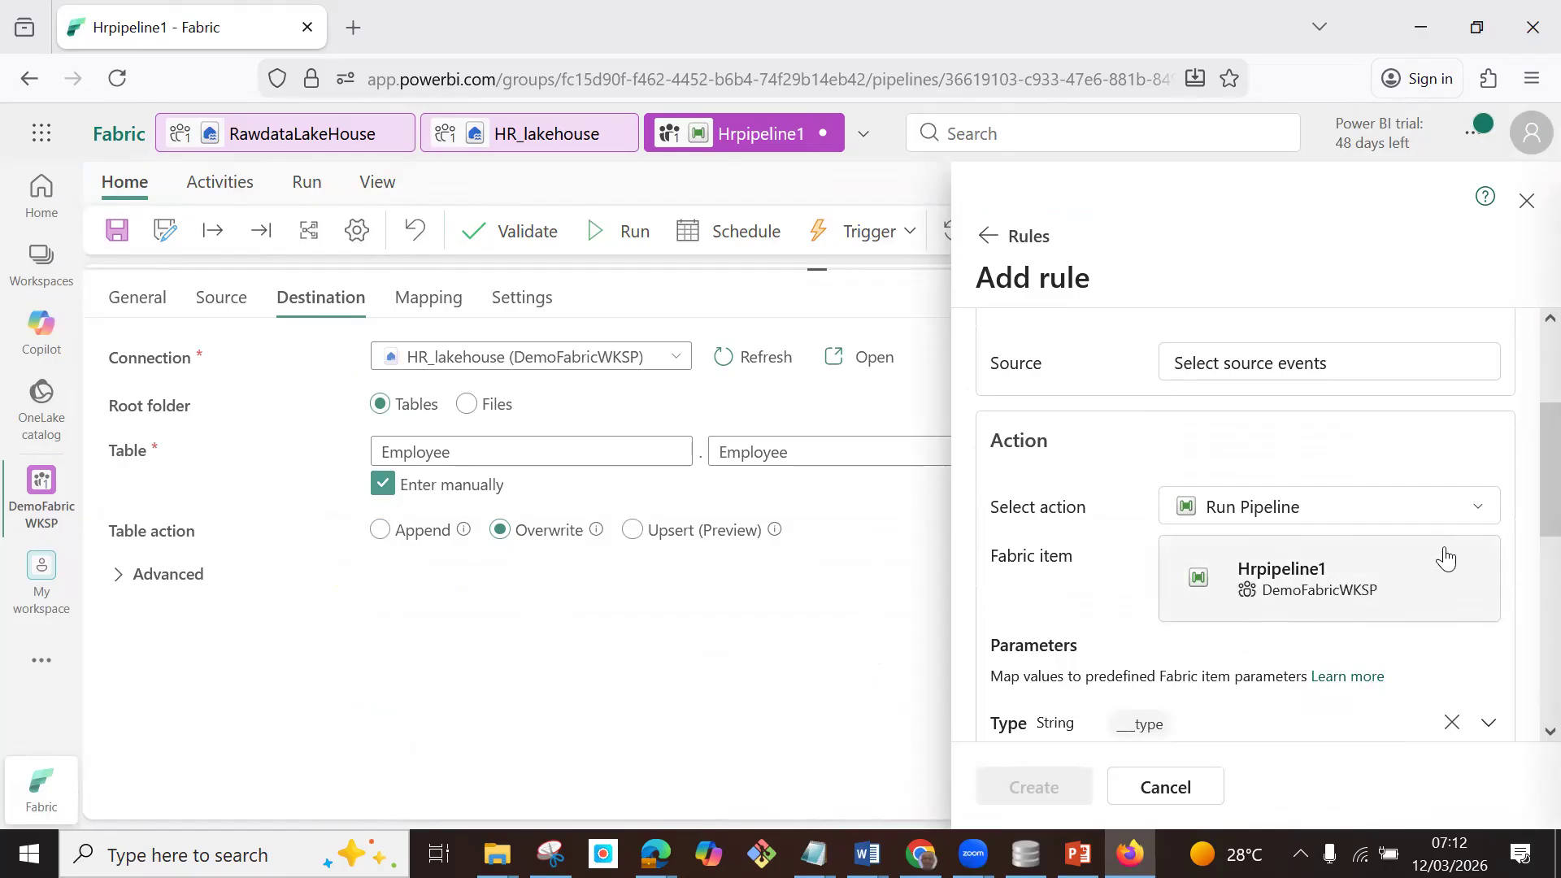
scroll(1526, 506, "down", 4)
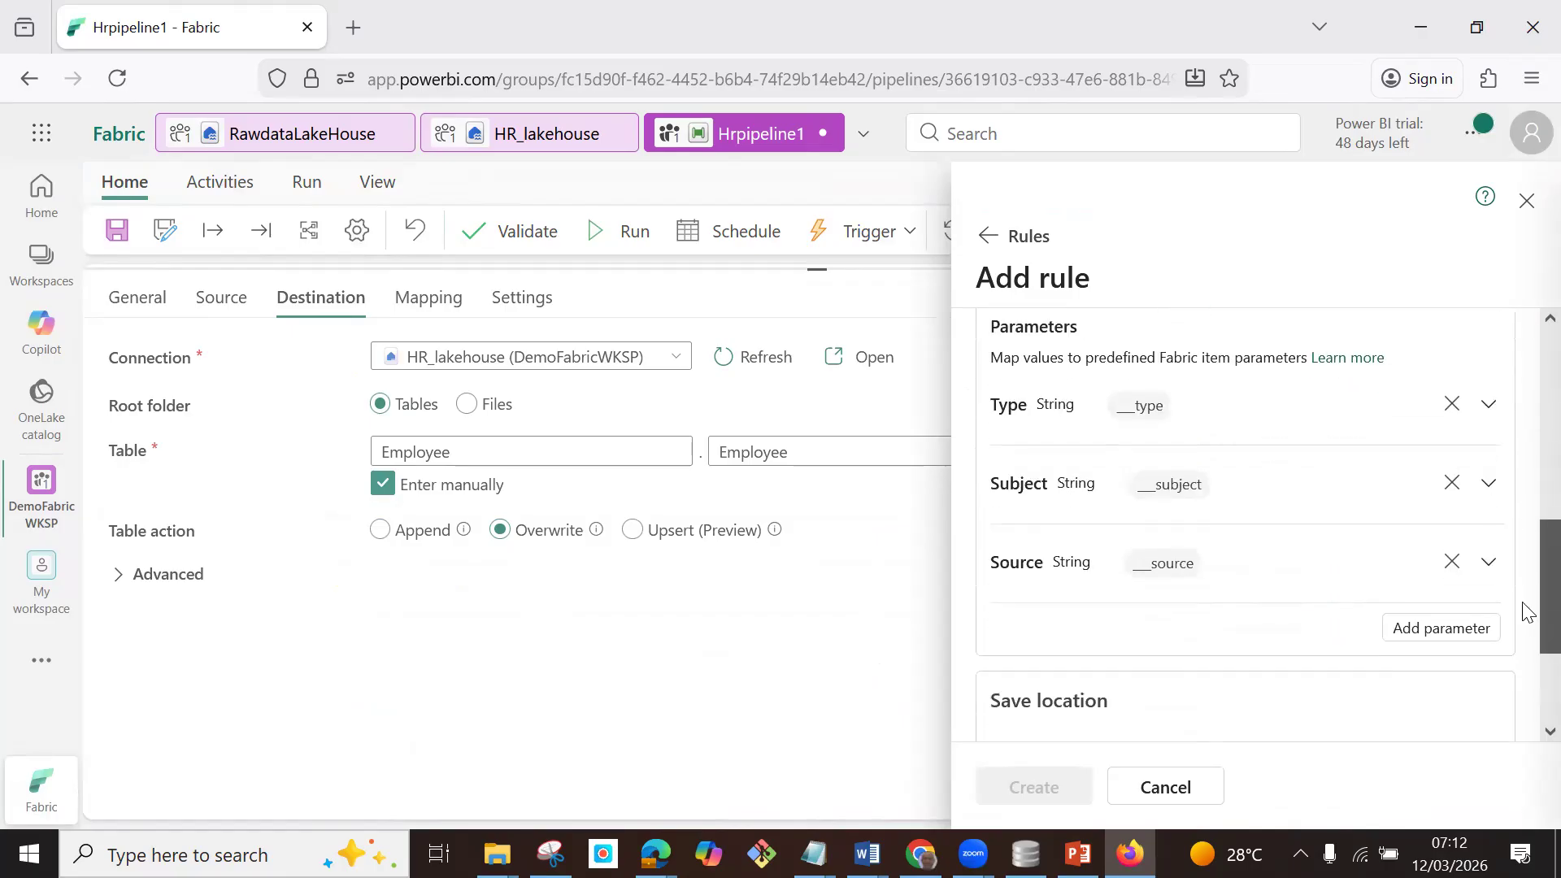
left_click(1528, 203)
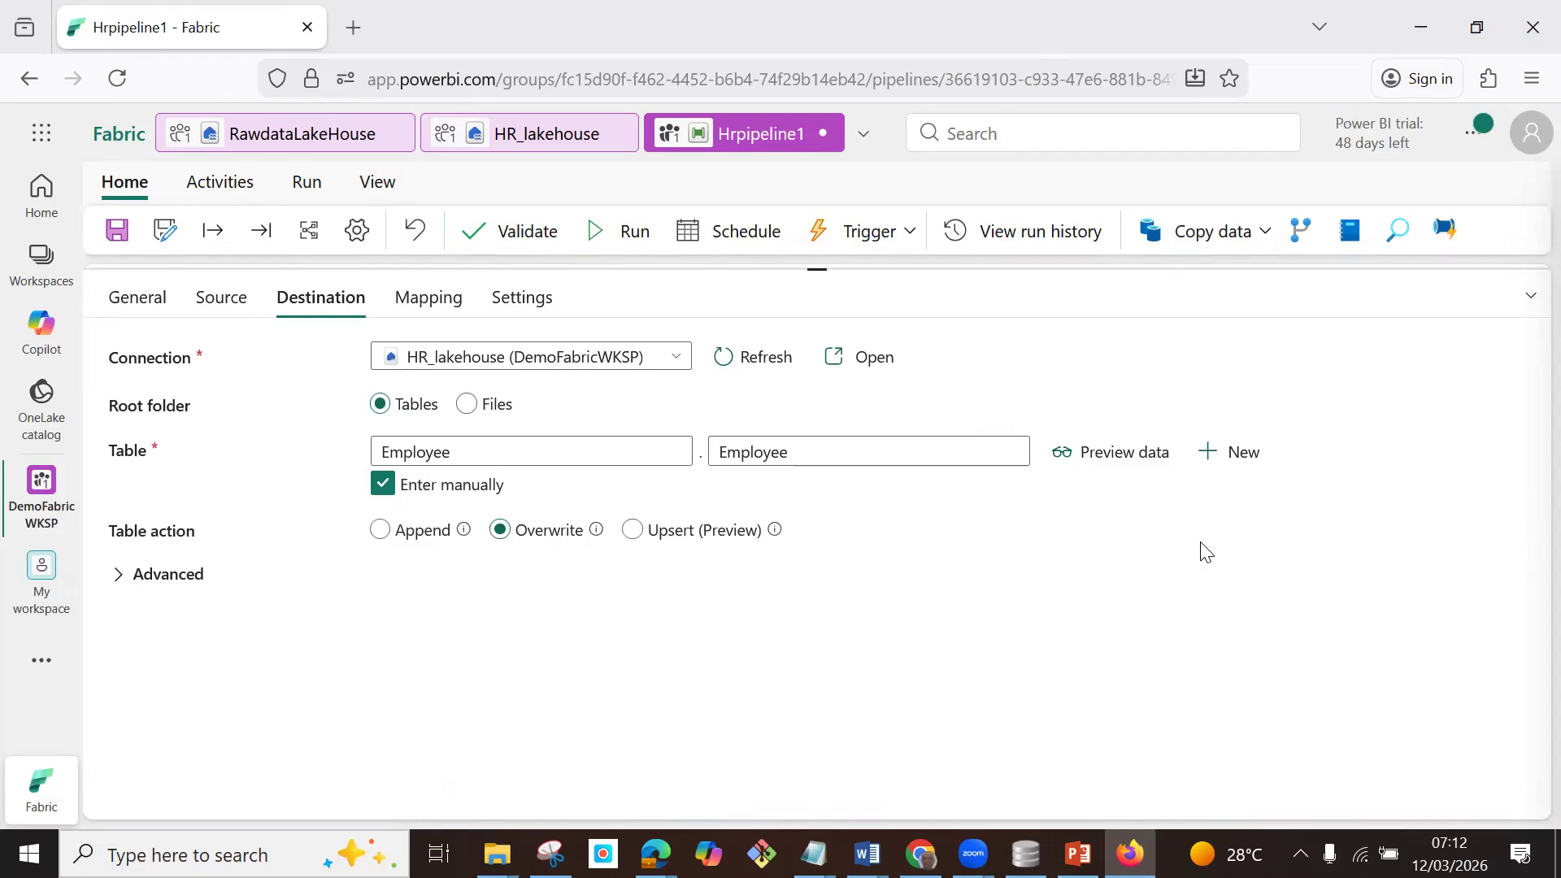
Validate the pipeline, save and run it, and expand the run output to check the copy activity's status.
left_click(527, 233)
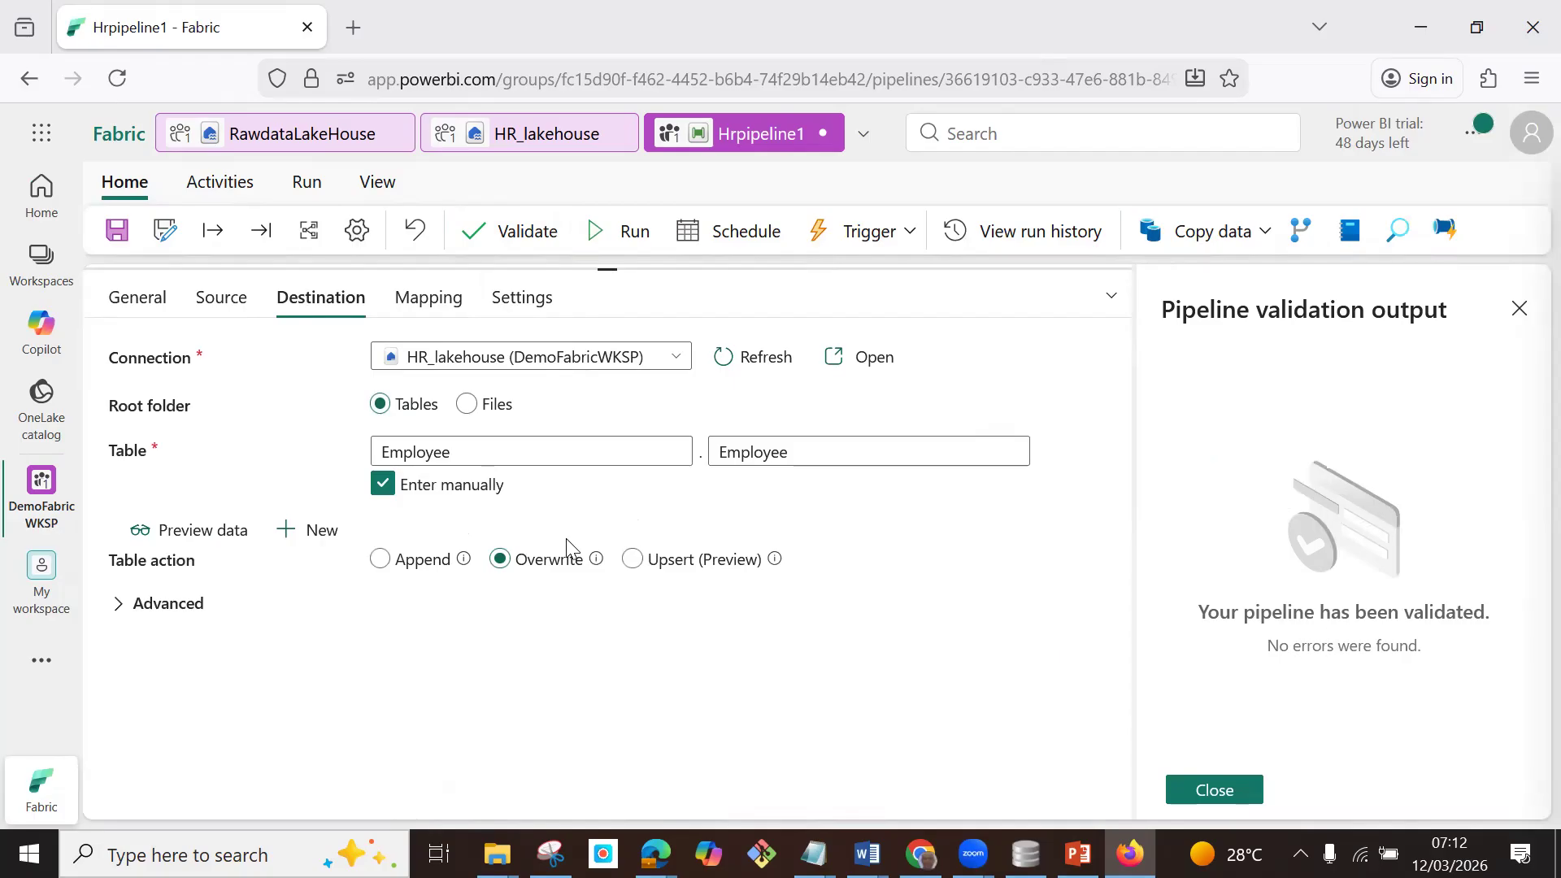
left_click(632, 238)
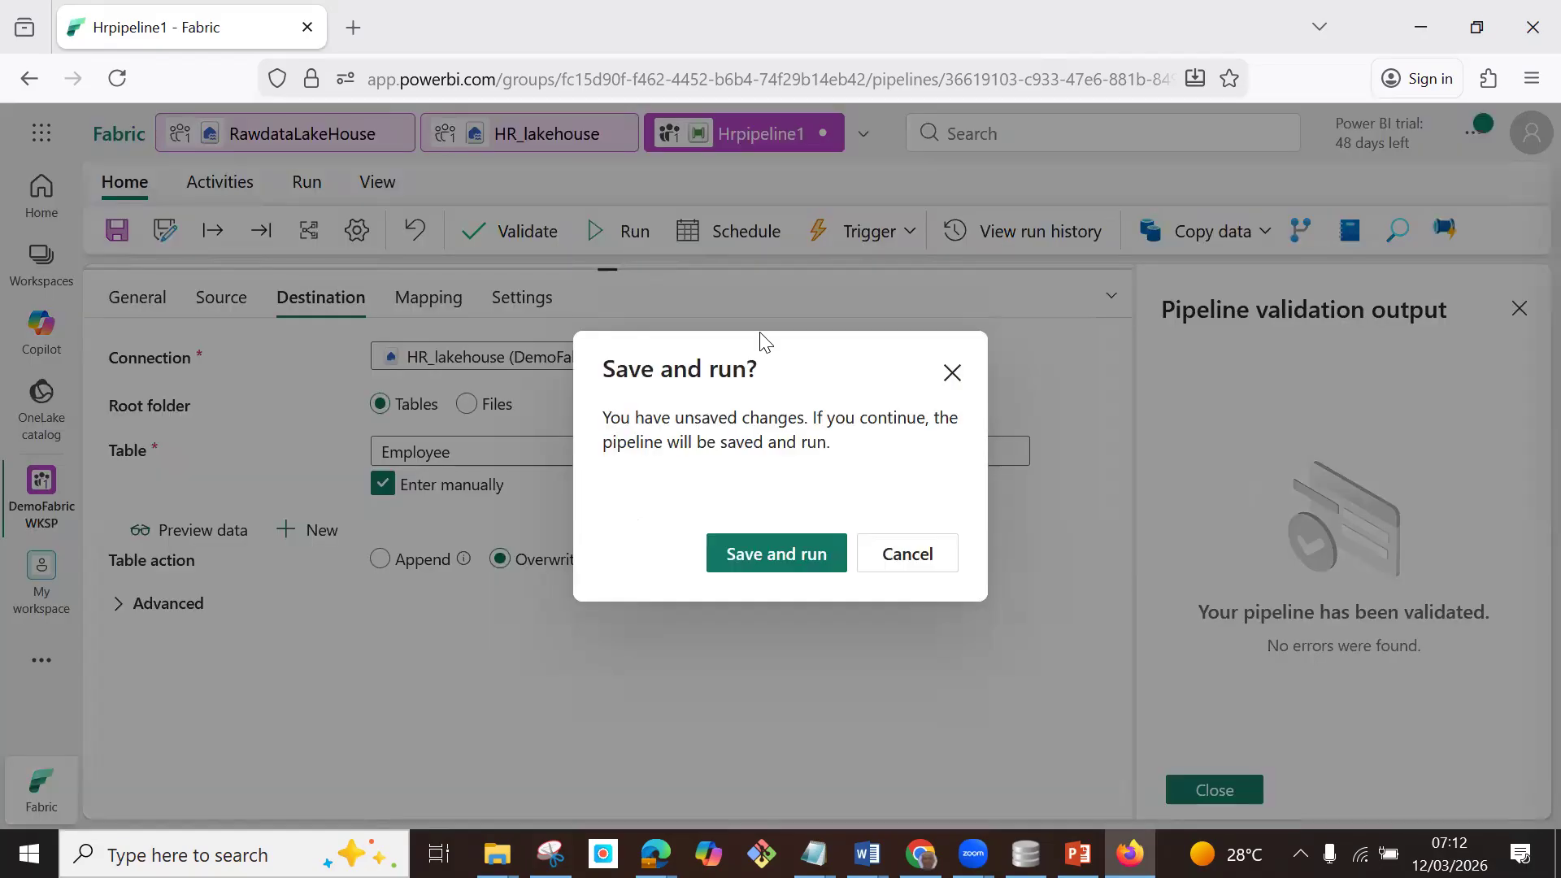
left_click(768, 559)
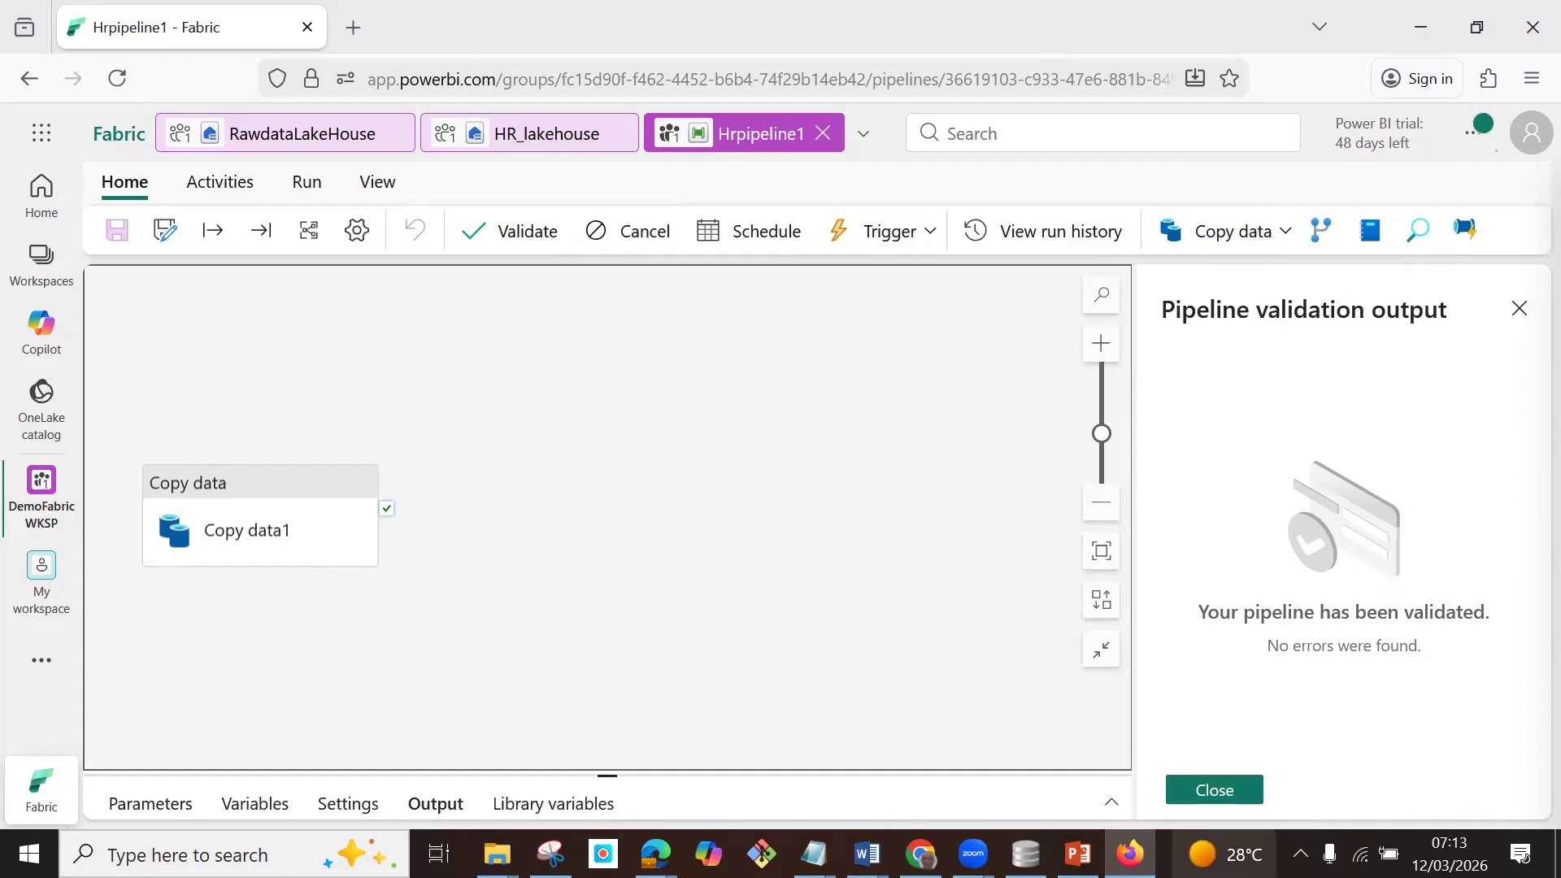
left_click(1111, 803)
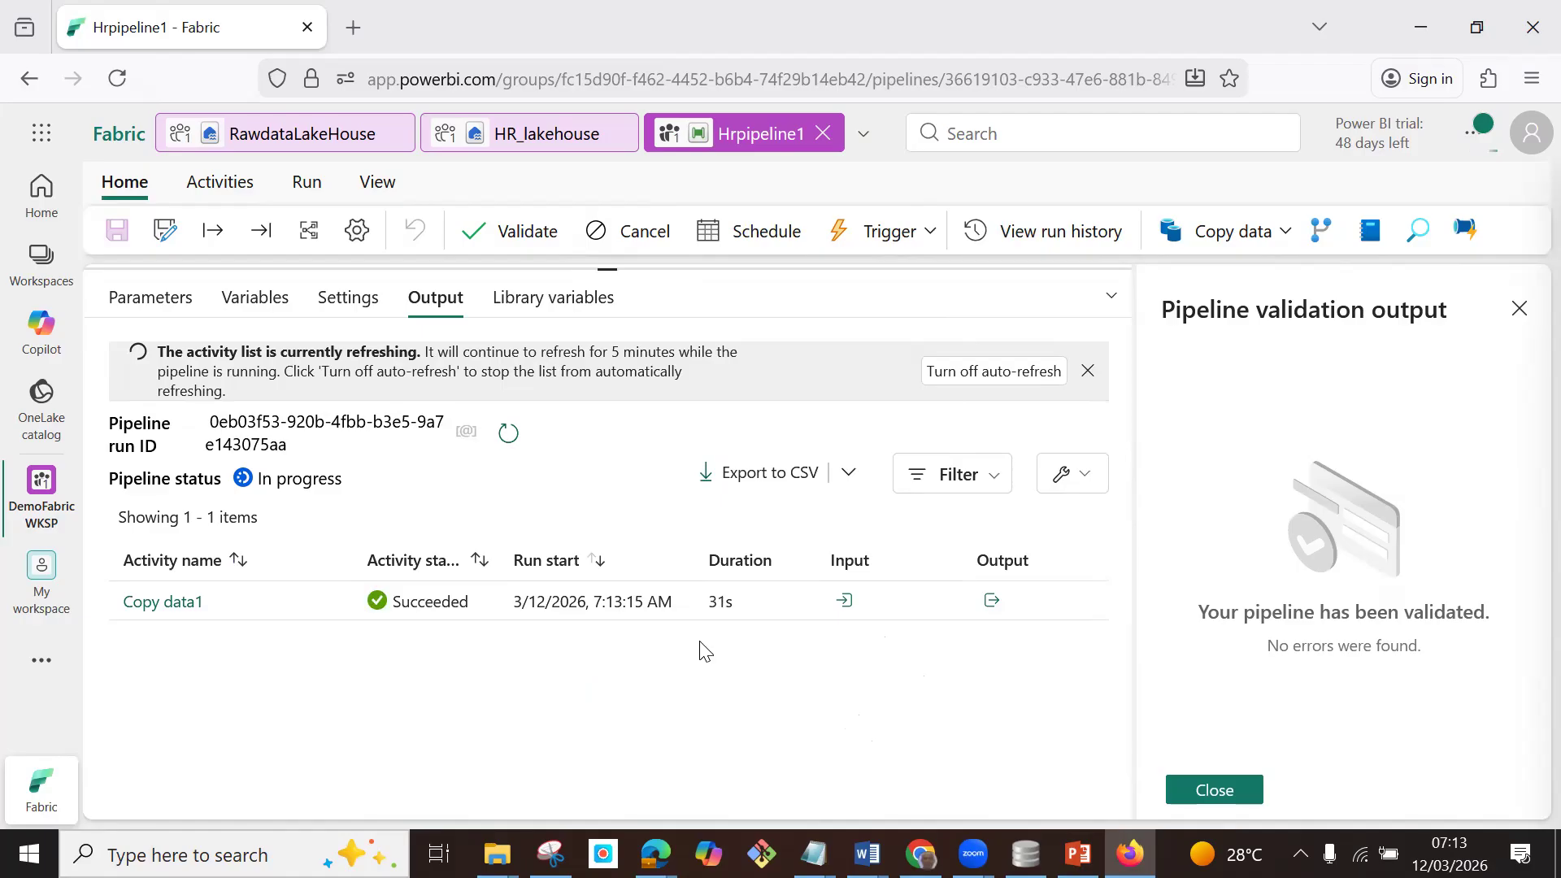
Reload HR_lakehouse and preview the Employee table in the Employee schema, looking through its columns.
left_click(528, 134)
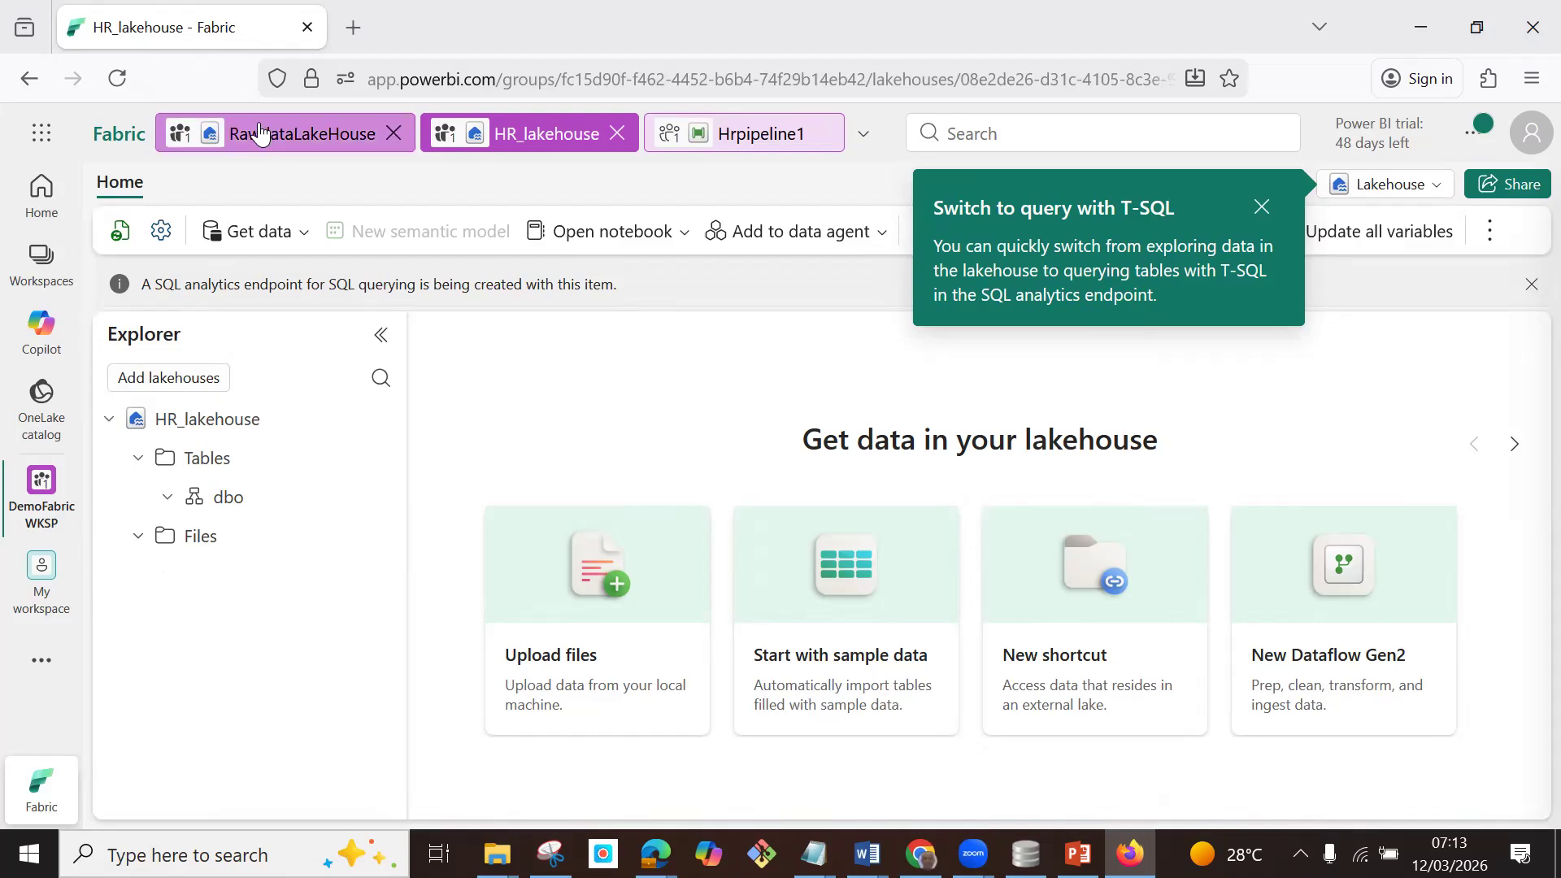
left_click(117, 77)
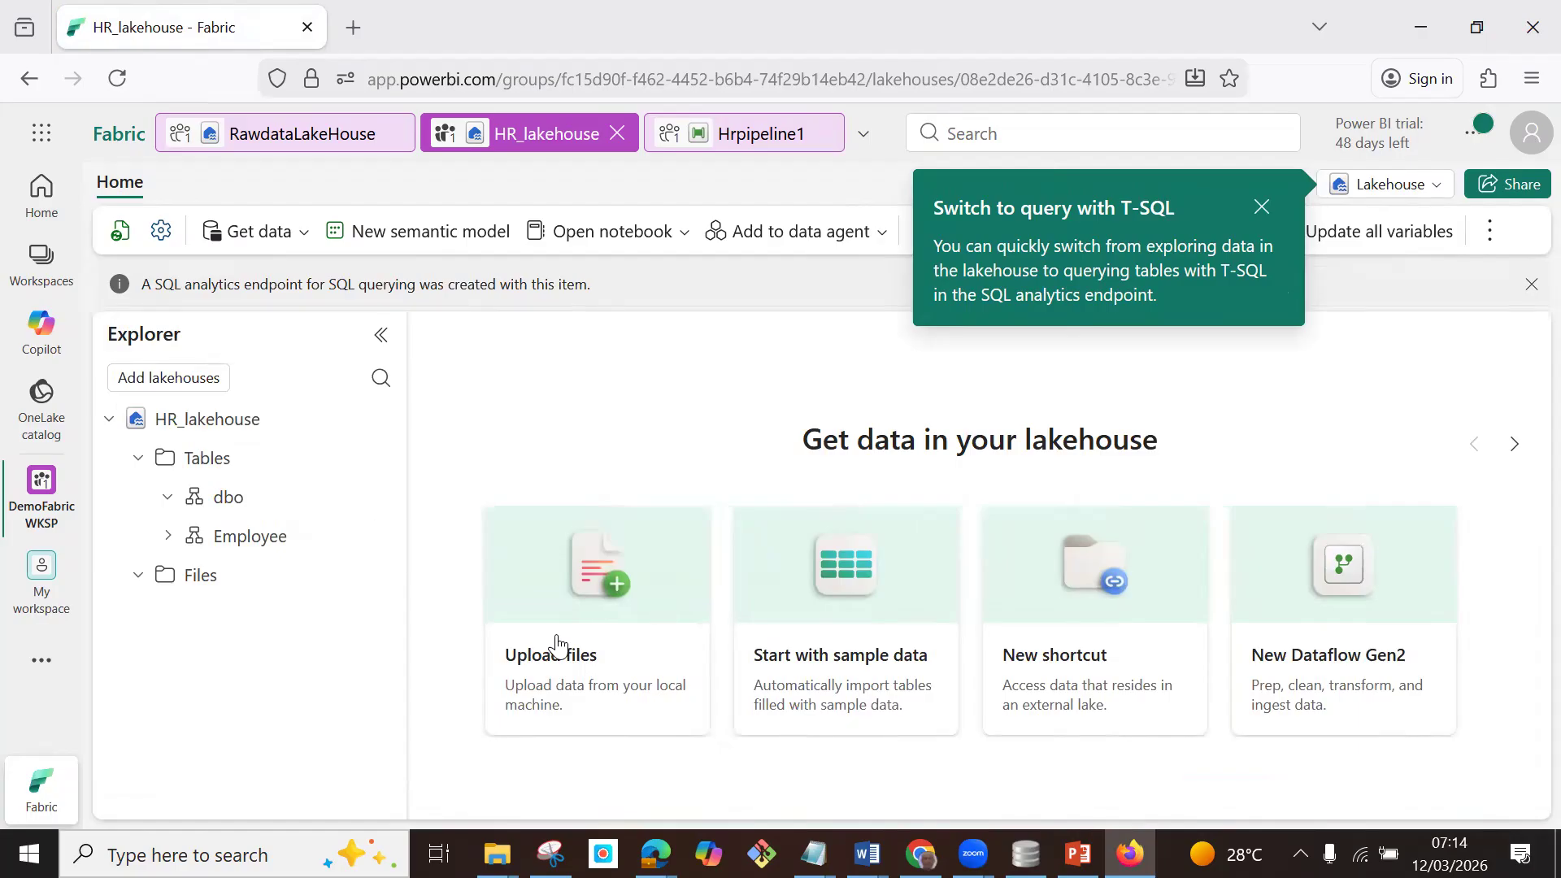
left_click(168, 536)
left_click(169, 536)
left_click(168, 536)
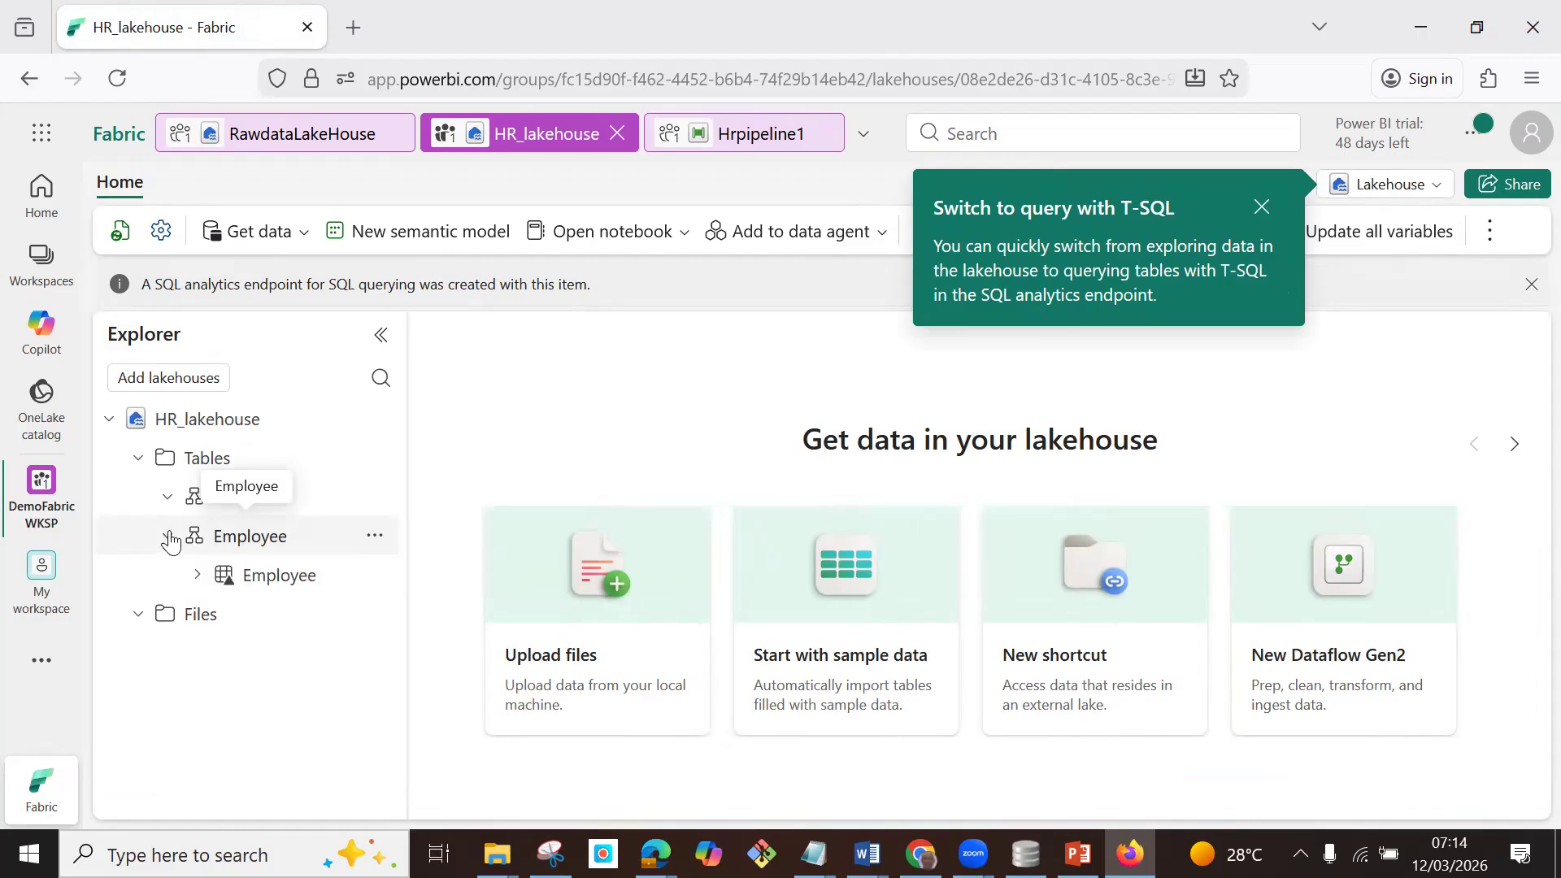
left_click(264, 575)
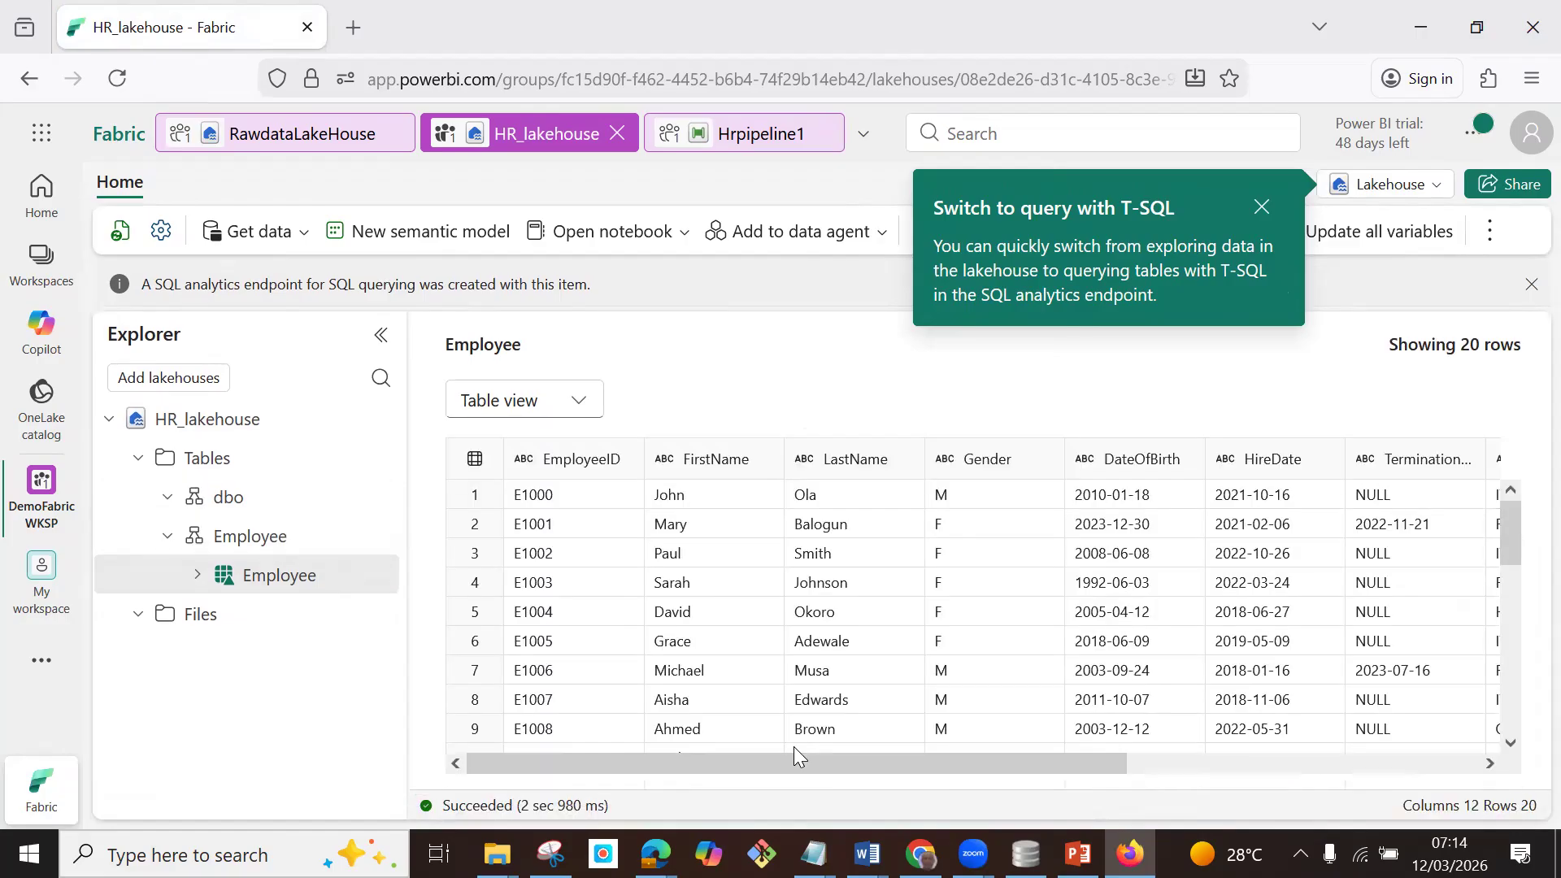
left_click_drag(842, 771, 1003, 759)
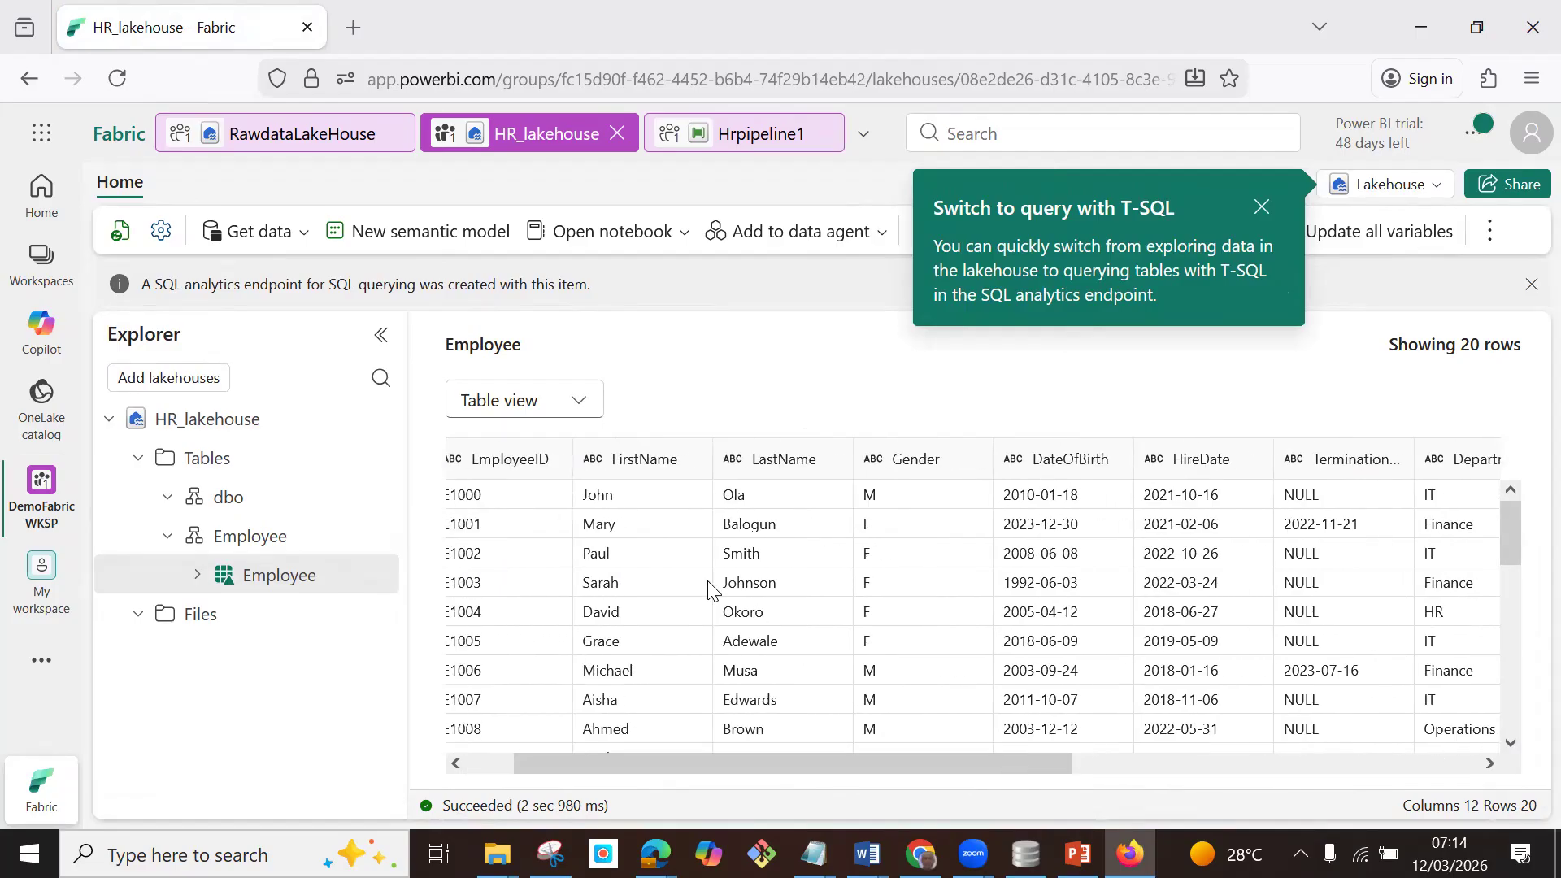
left_click_drag(595, 770, 500, 764)
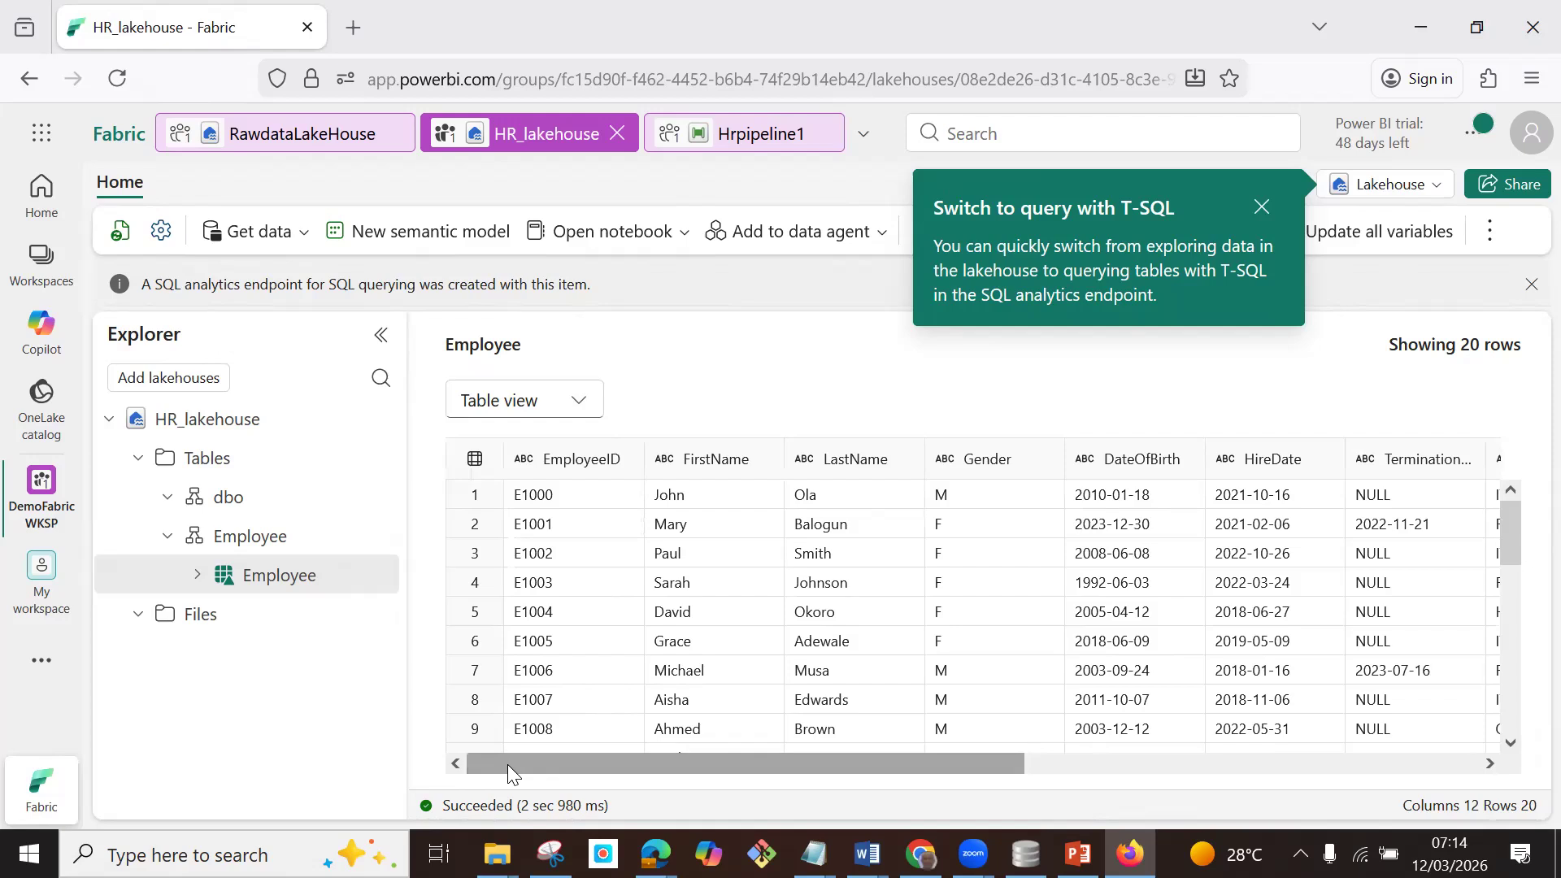